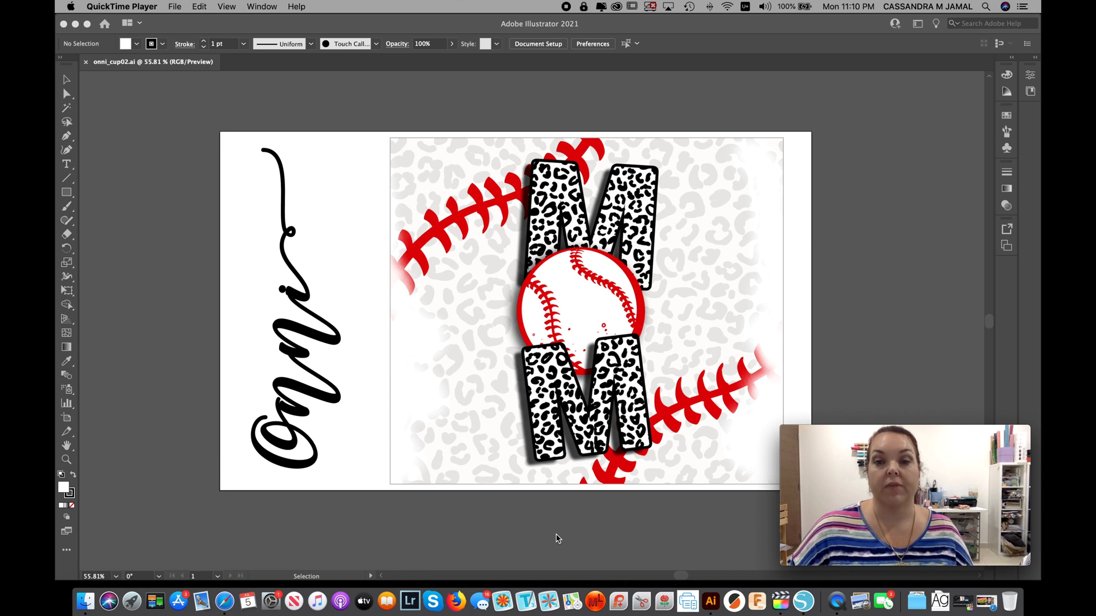
- Switch to Silhouette Studio and open the recent file 4-Baseball-GalaxyPapeterieAGS.png
click(557, 538)
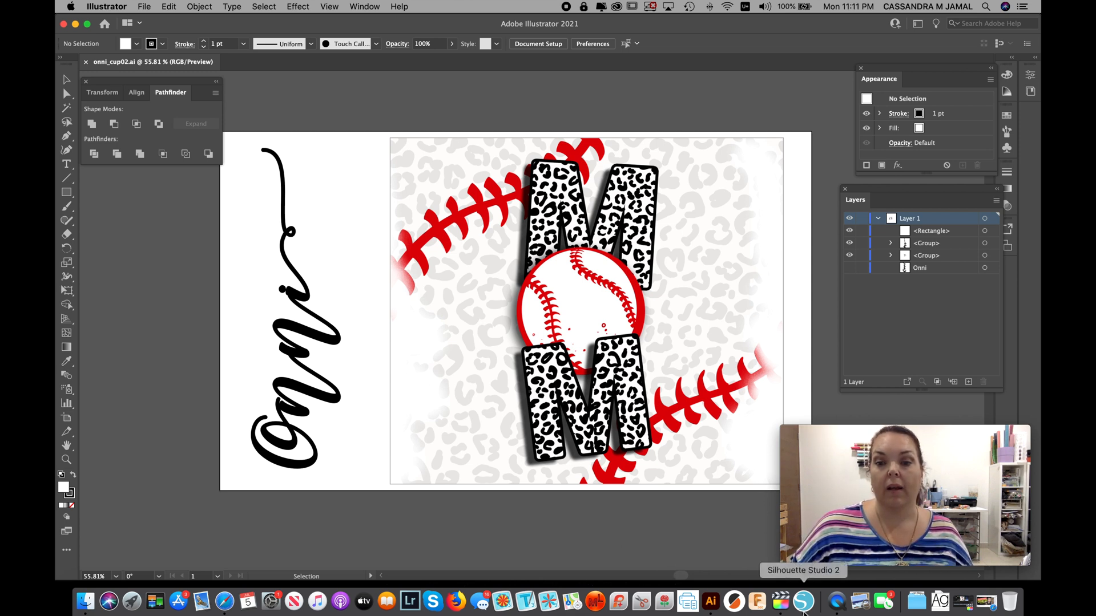
click(804, 602)
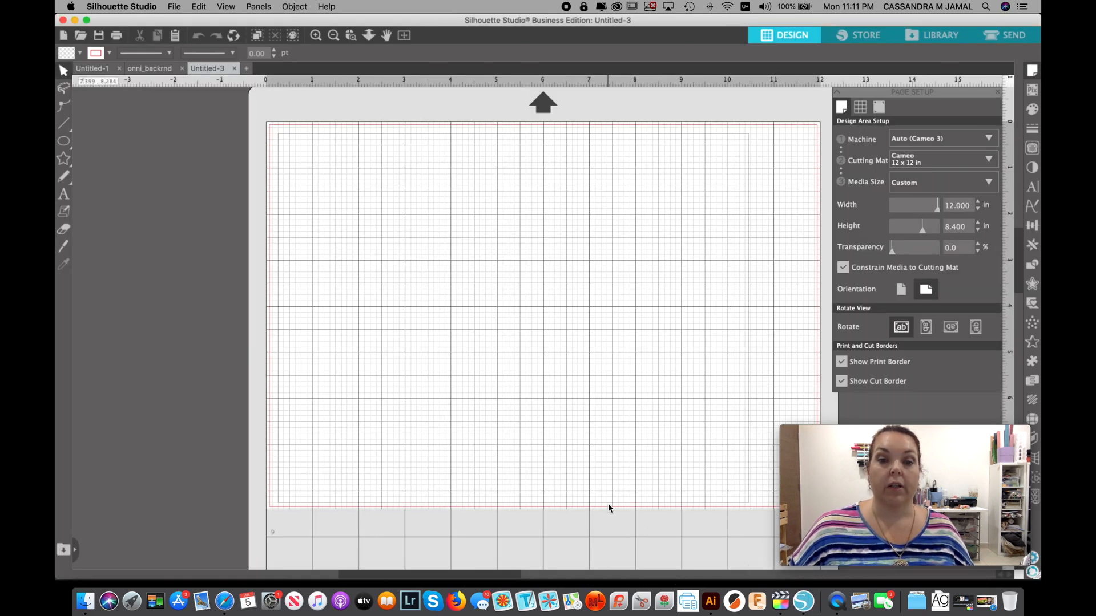
scroll(574, 451, right, 5)
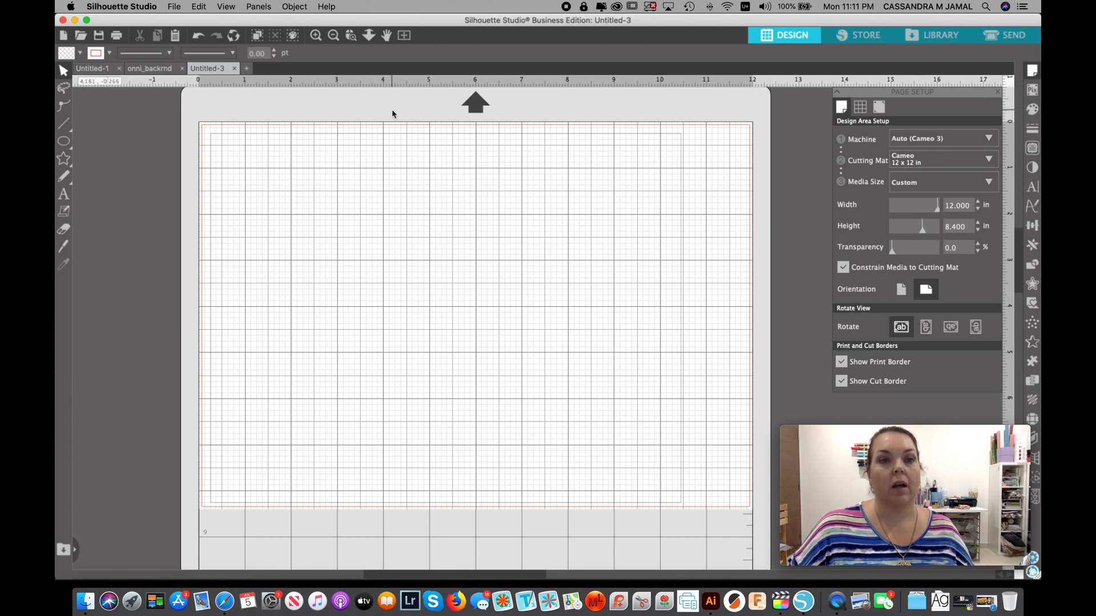
click(176, 7)
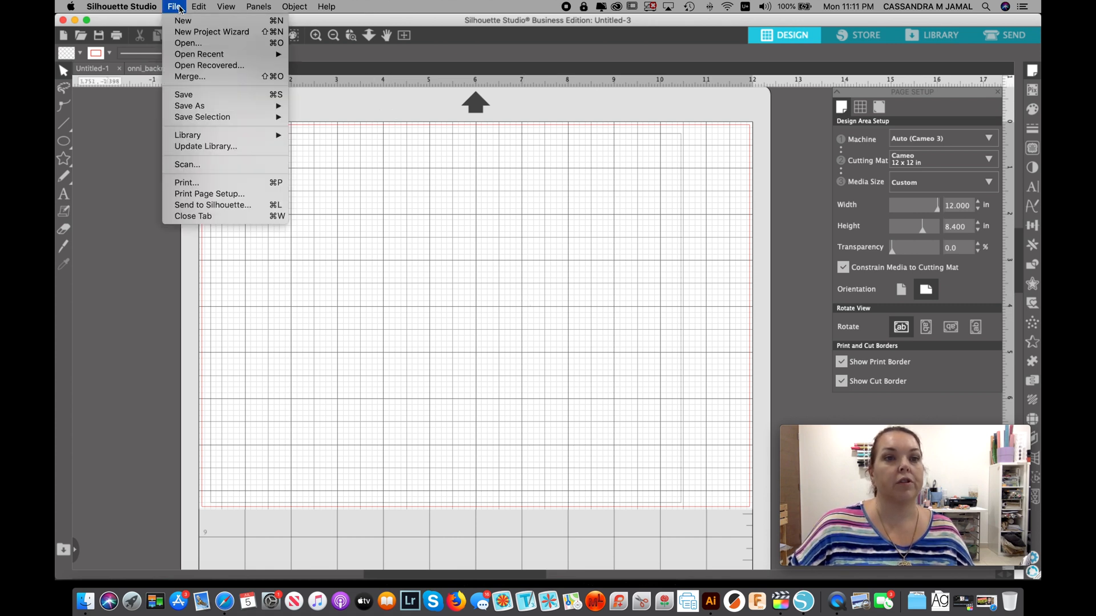
mouse_move(194, 54)
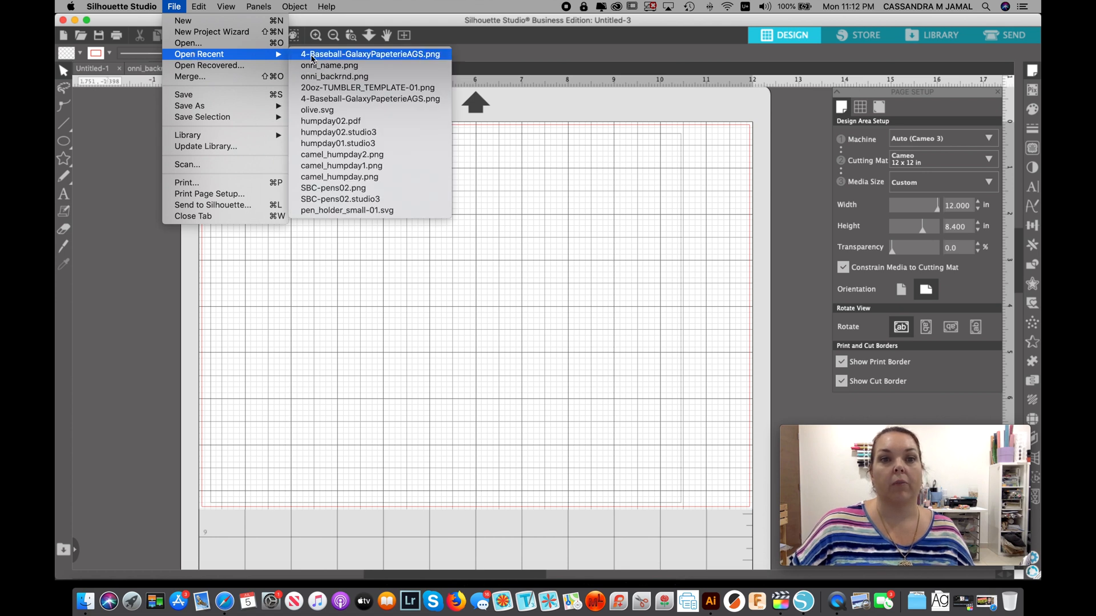
click(362, 55)
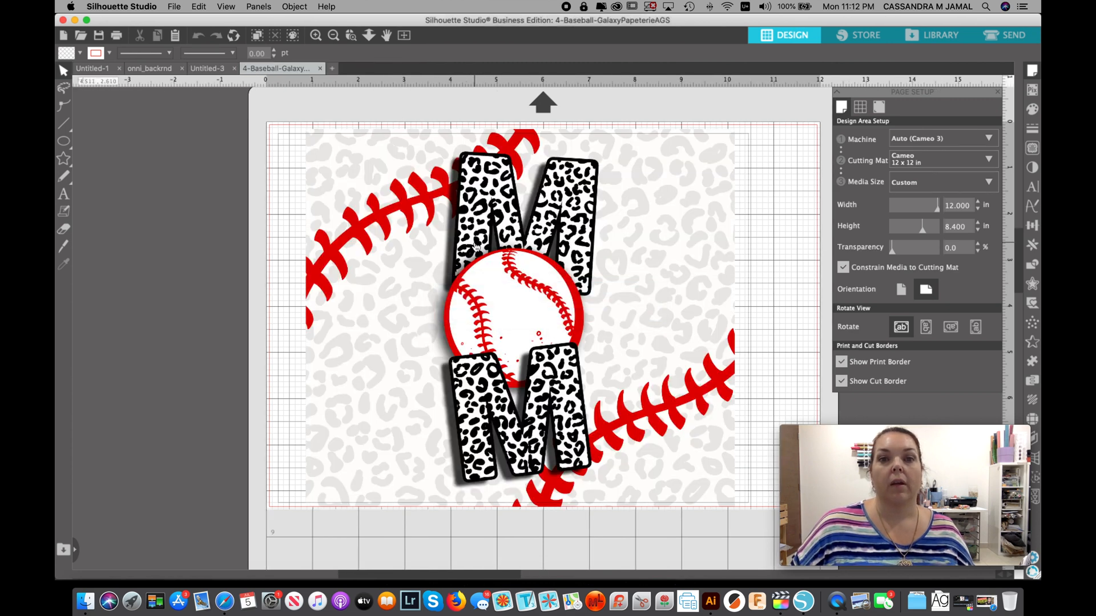
scroll(240, 220, right, 3)
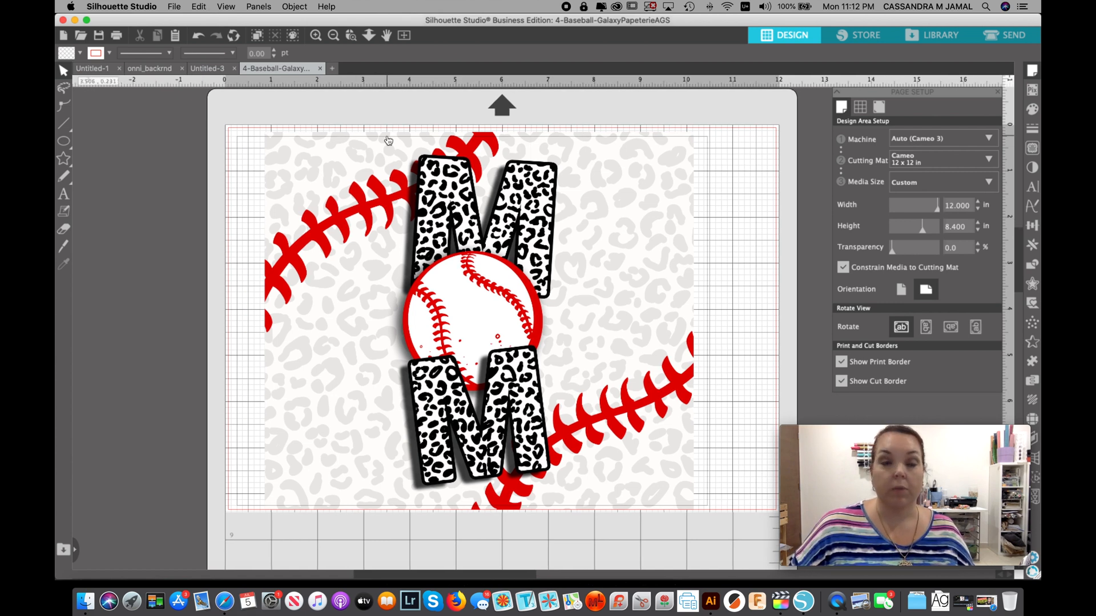
- Review the import options in the preferences, including the PNG autotrace setting, and accept them
click(203, 7)
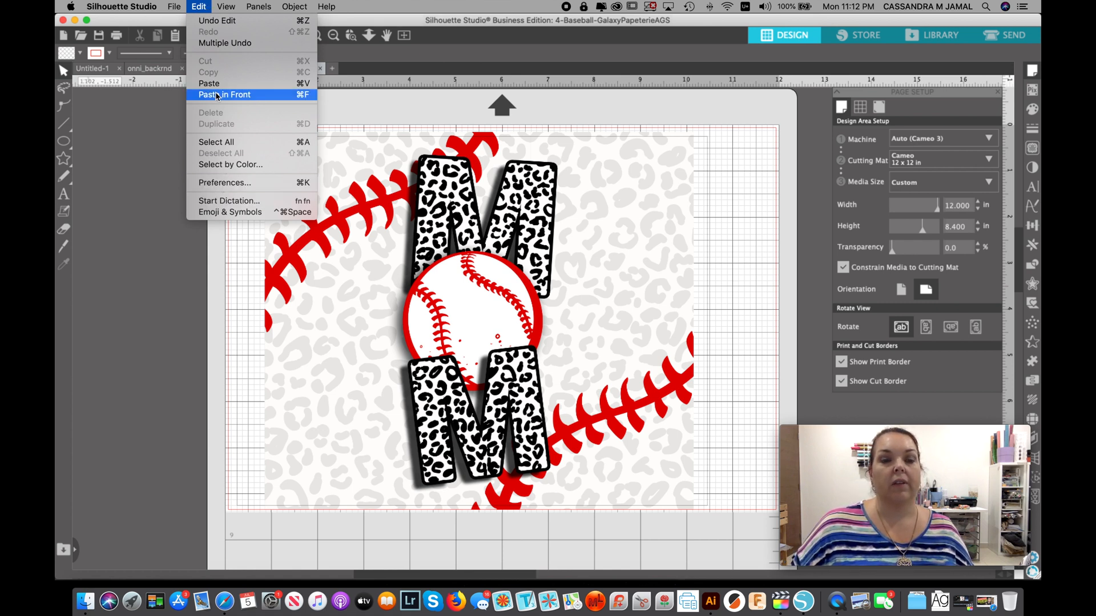
click(225, 183)
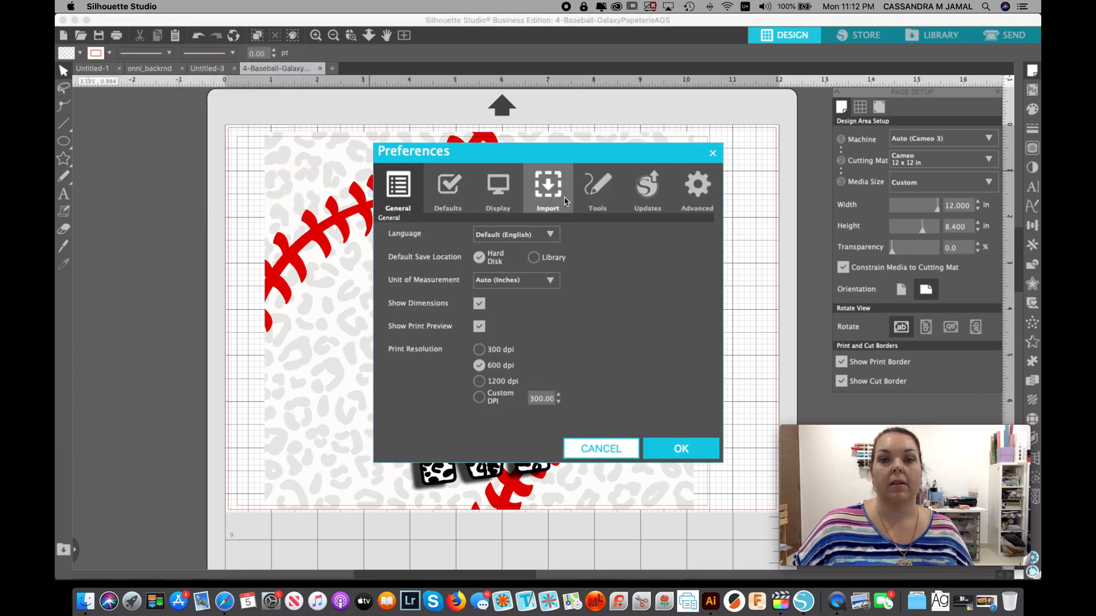
click(546, 191)
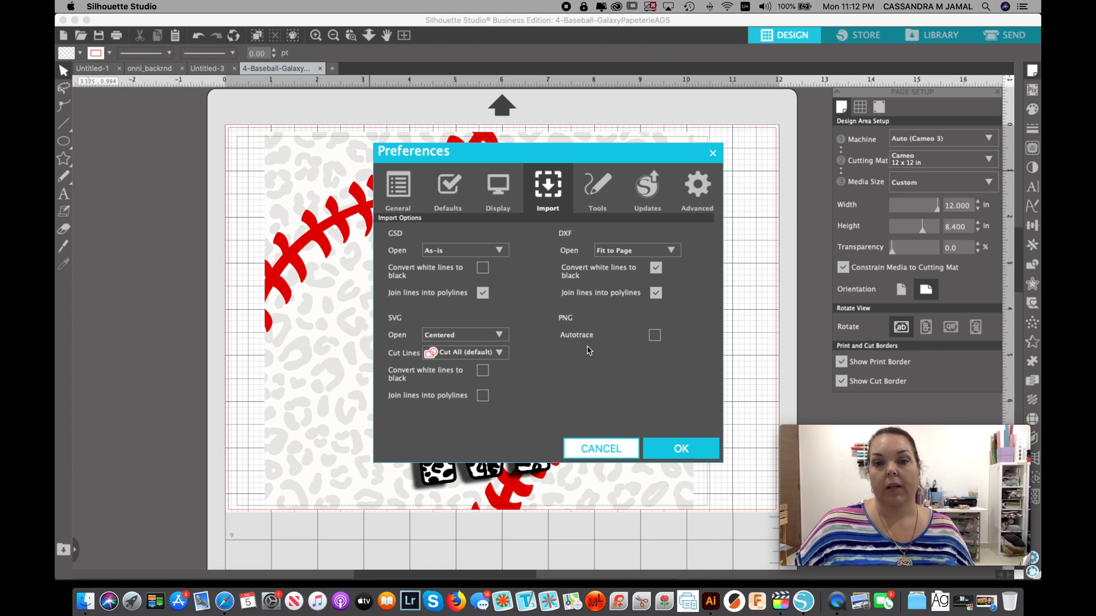
drag(562, 320, 520, 312)
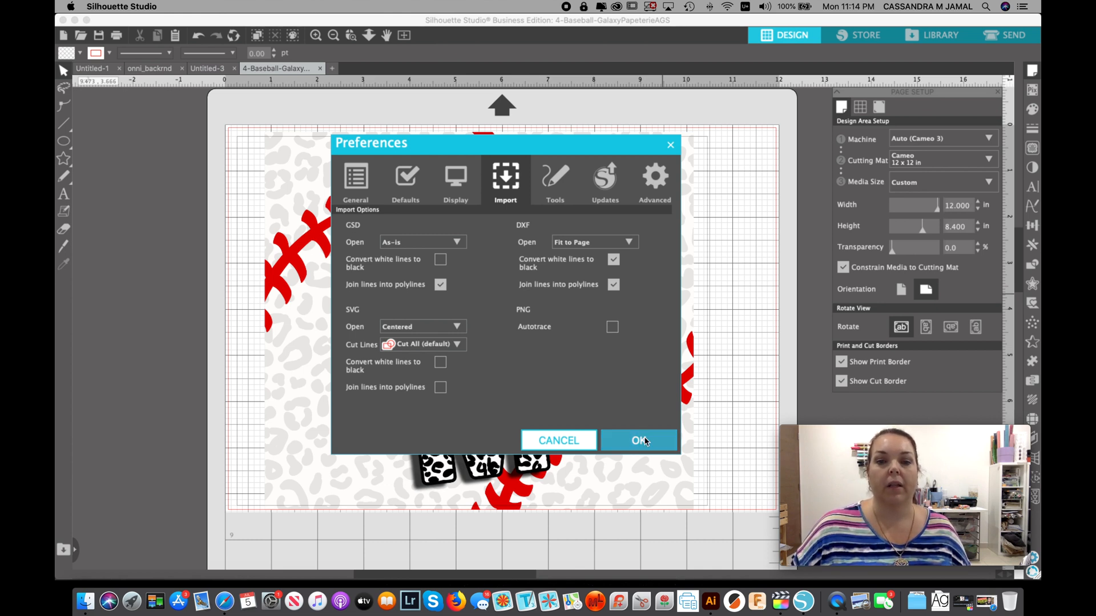
click(640, 440)
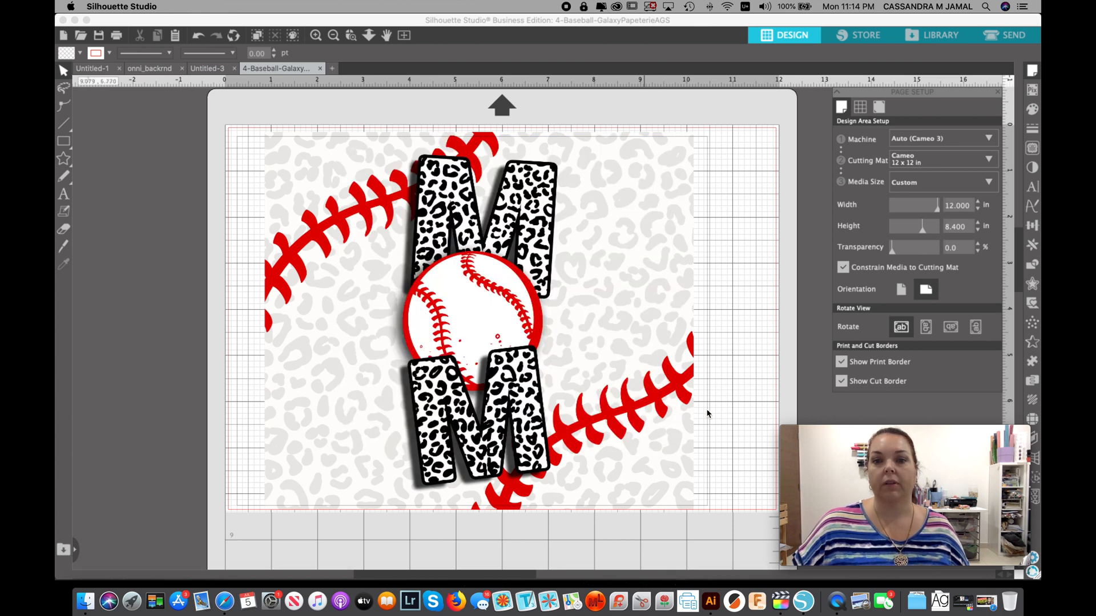
- Move the baseball design closer to the middle of the page, deselect it and close the page setup settings
drag(560, 351, 573, 353)
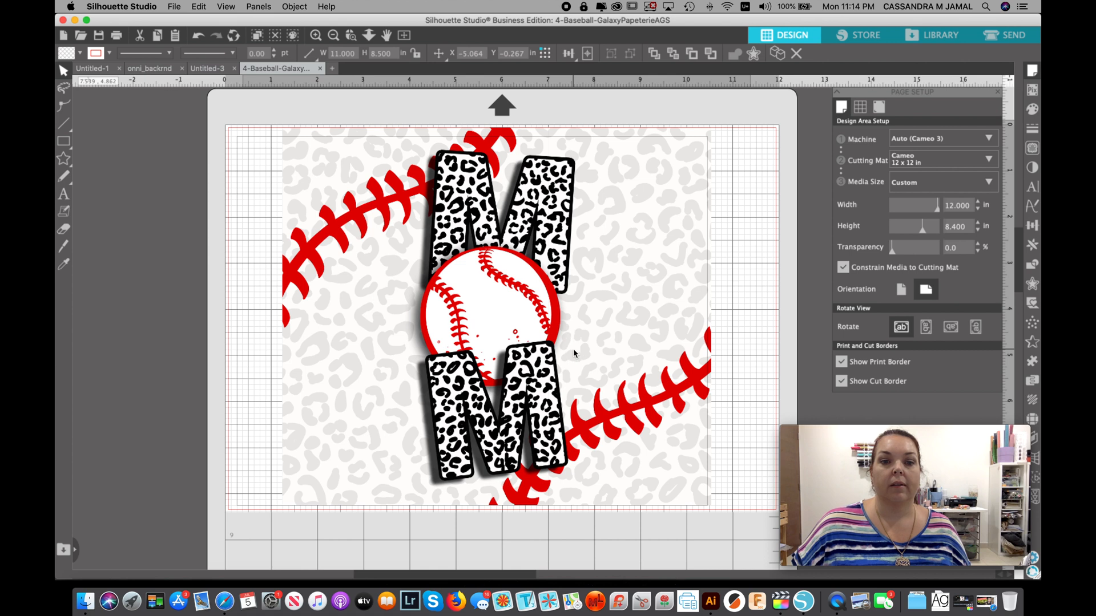
key(Escape)
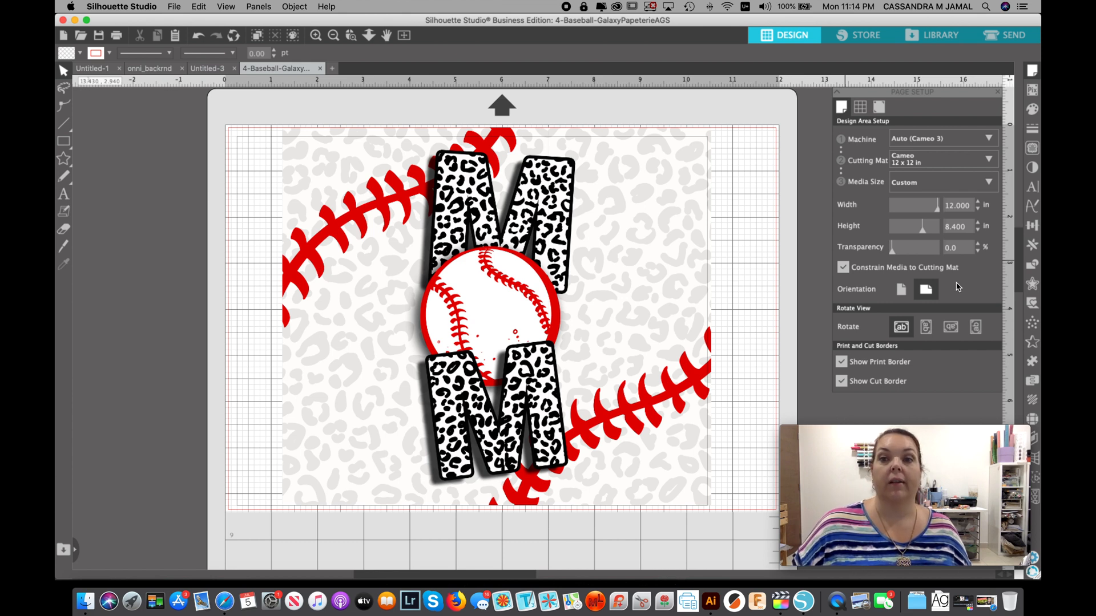
click(998, 93)
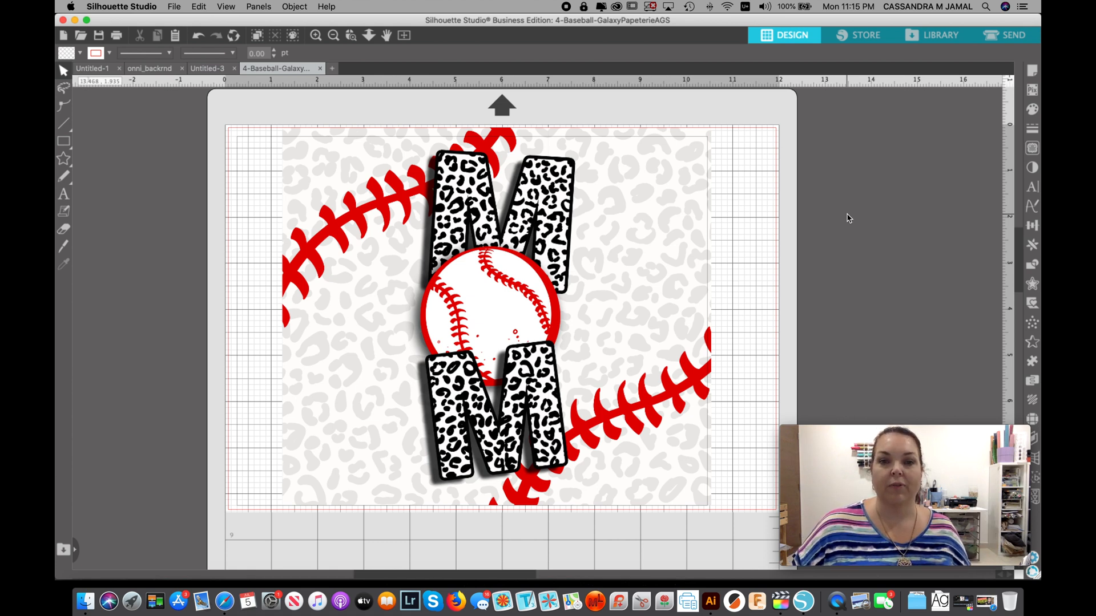
- Display the document's layers and check which artwork the Polygon entry under Layer 1 represents
click(259, 6)
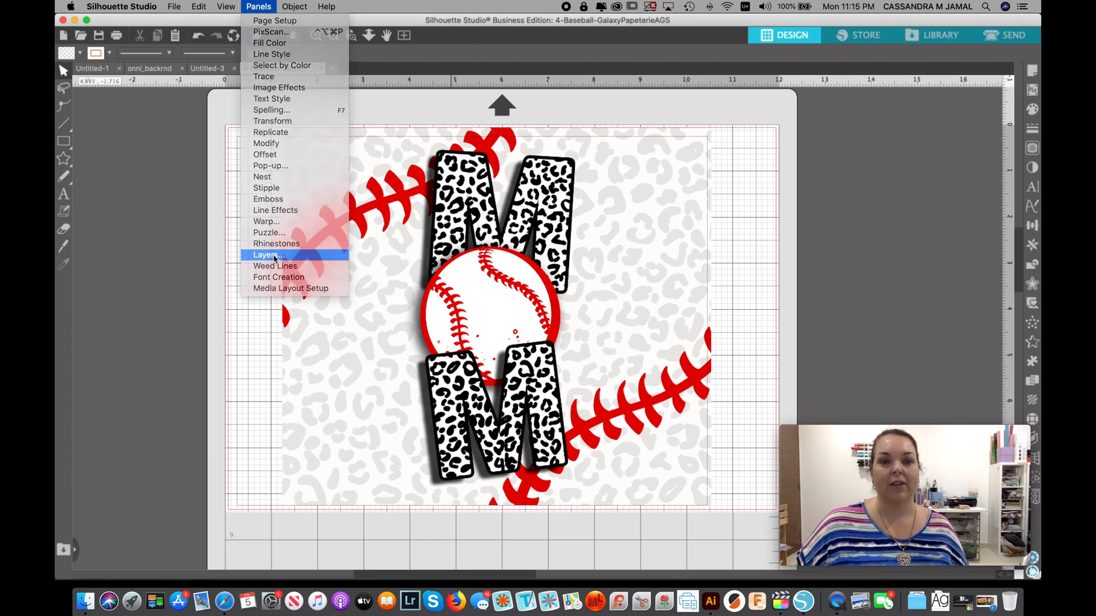
click(274, 255)
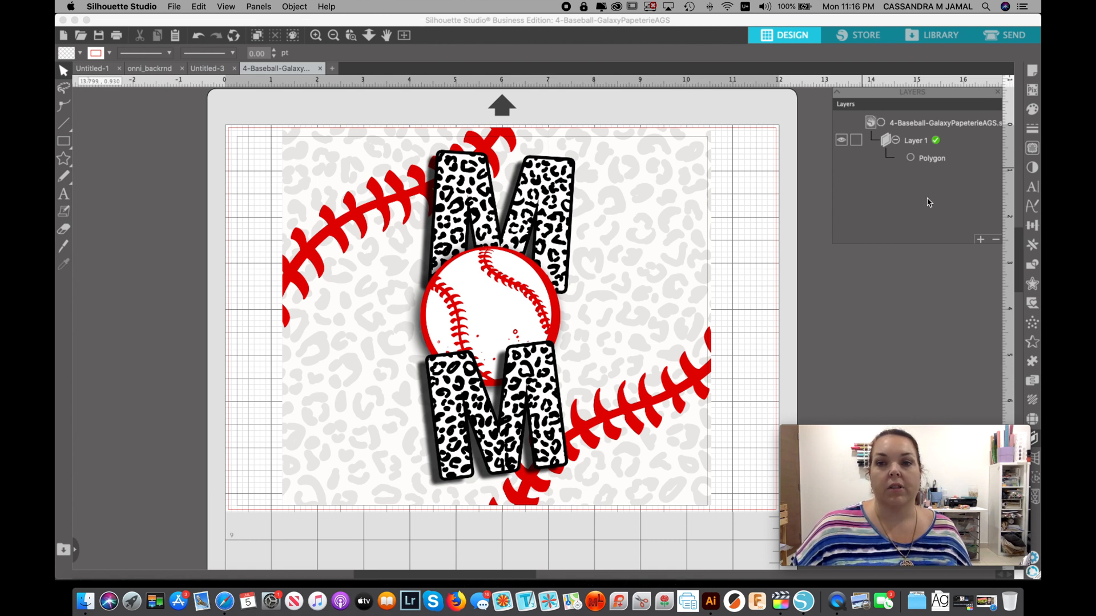
click(932, 162)
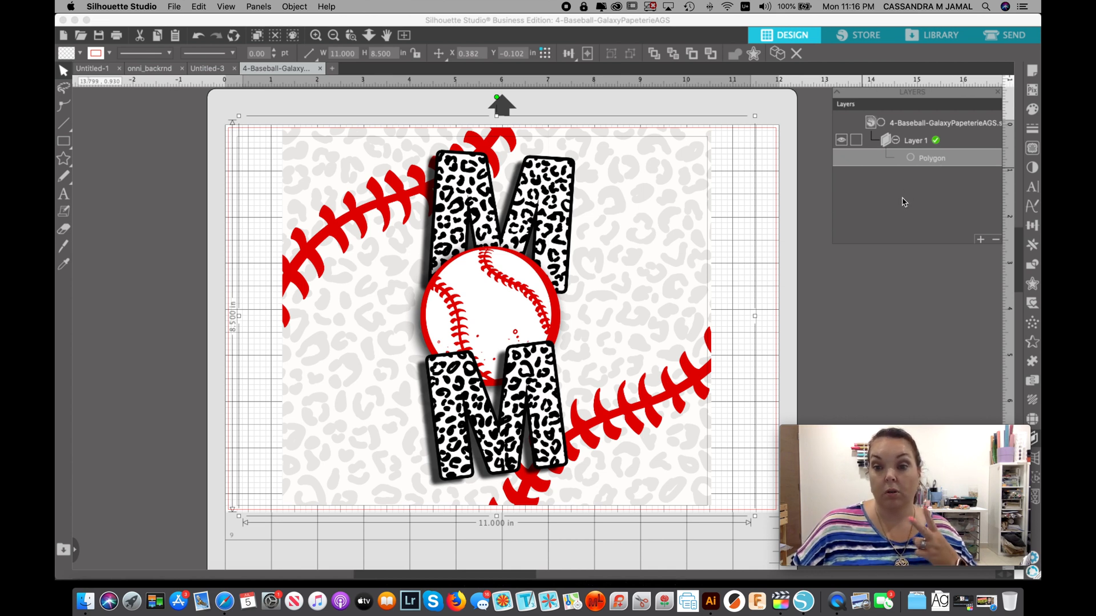
click(932, 162)
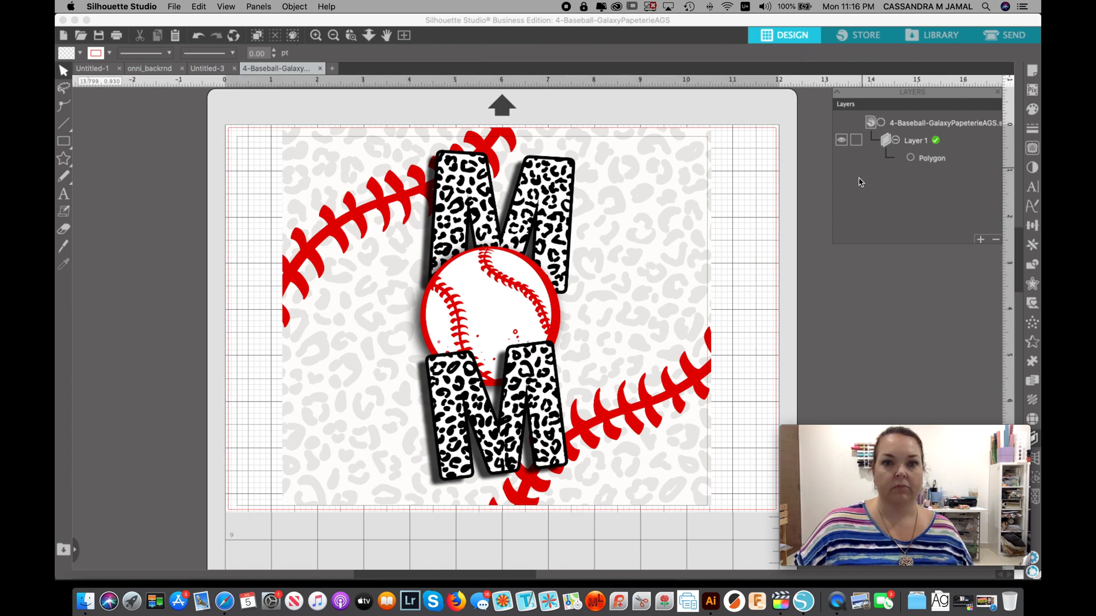
- Copy the baseball design and paste the duplicate in front of the original
click(503, 262)
click(503, 261)
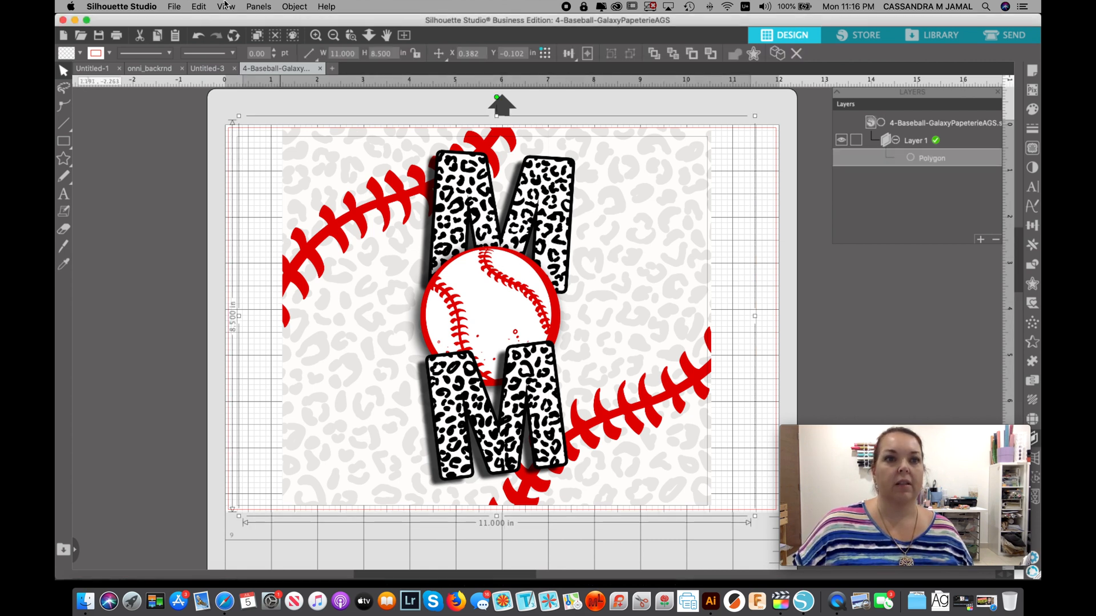
click(198, 7)
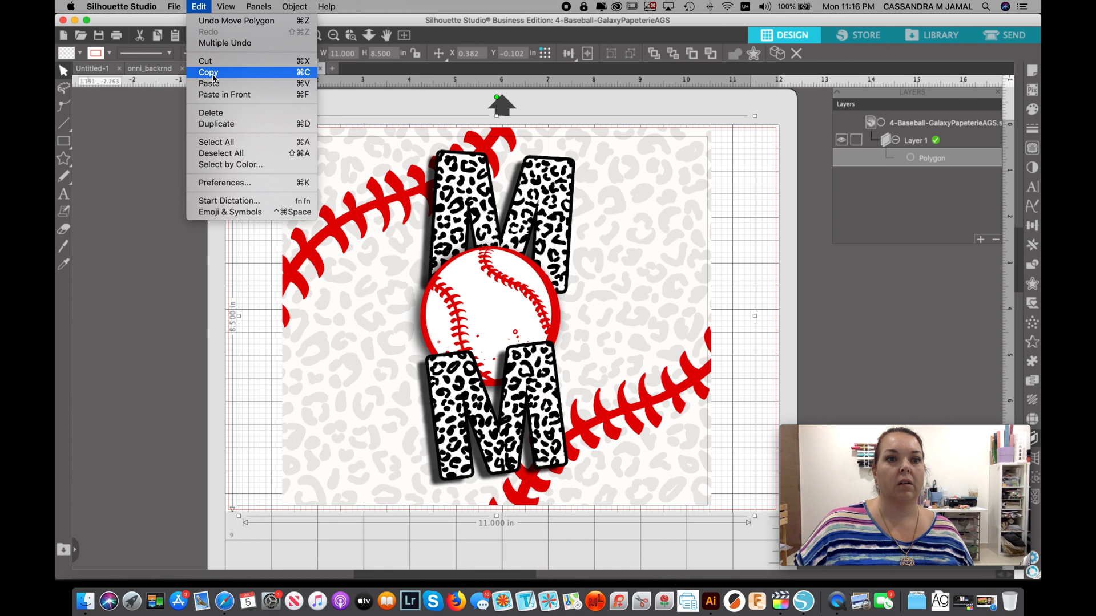
click(214, 72)
click(201, 8)
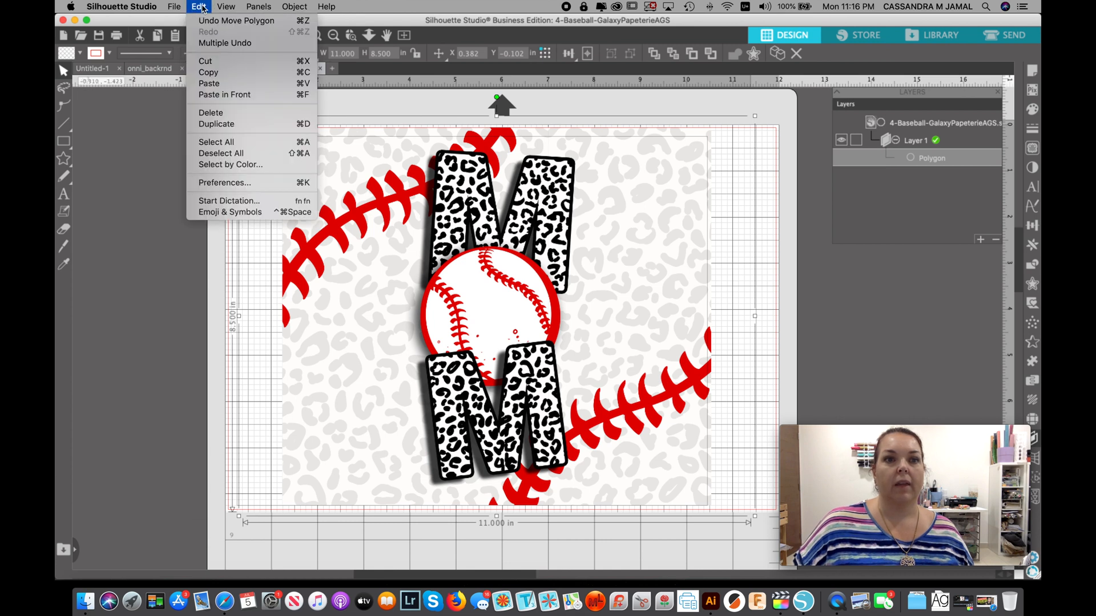
click(214, 95)
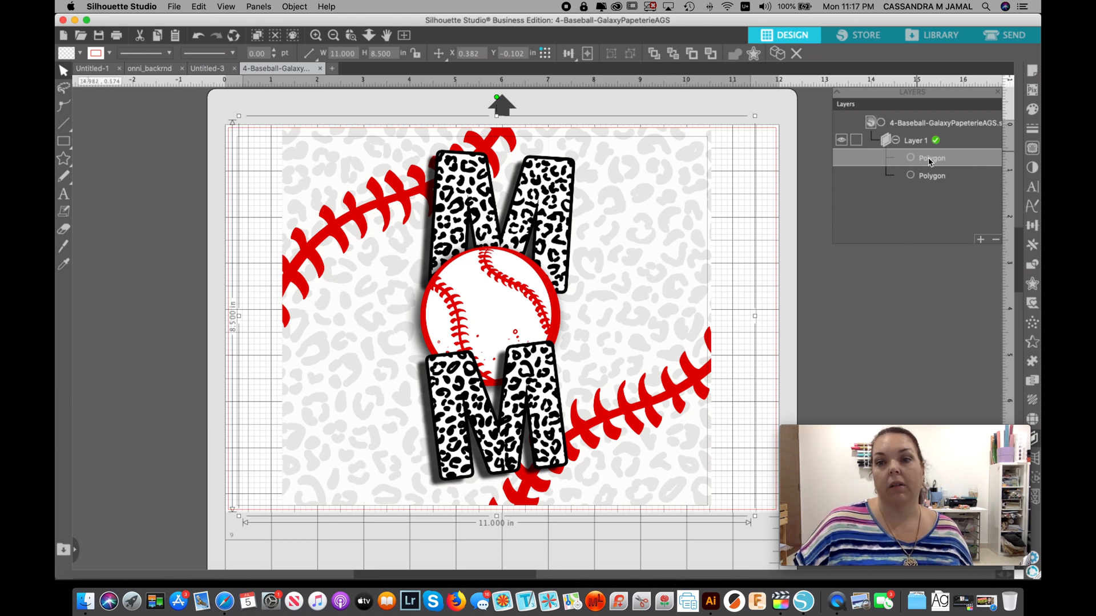
- Move the pasted copy to the right and the original to the left so they lie side by side
drag(561, 182, 708, 189)
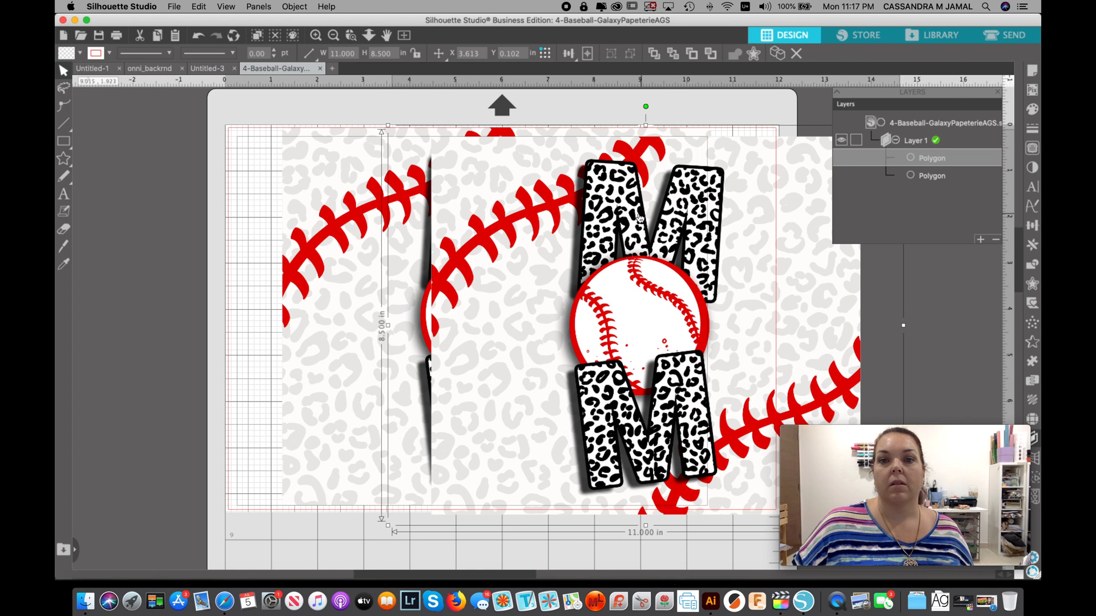
drag(638, 213, 686, 210)
drag(420, 209, 277, 209)
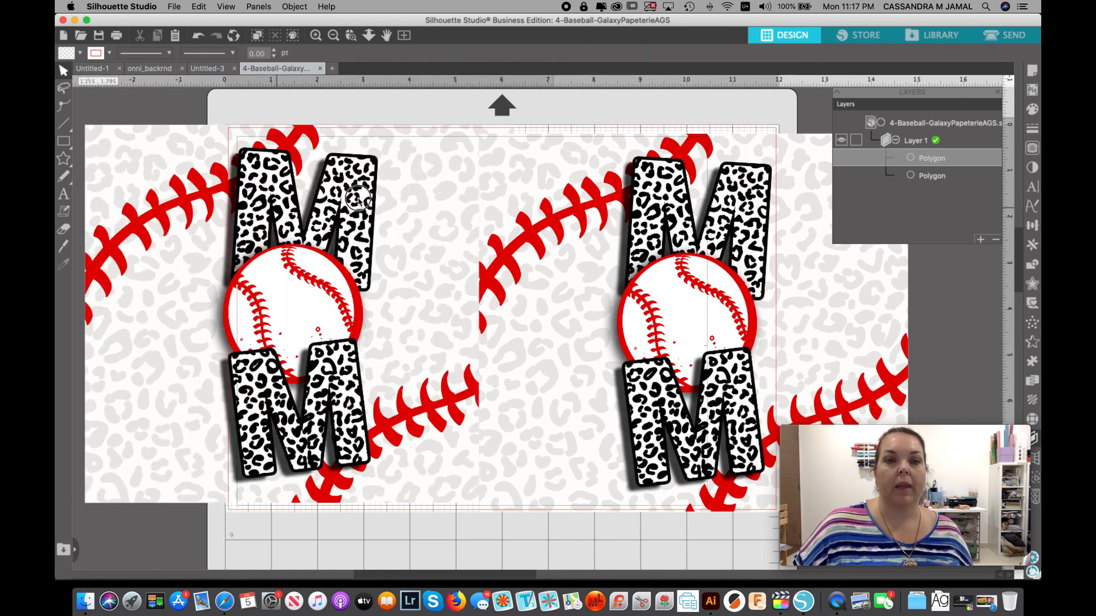
mouse_move(335, 215)
mouse_down()
mouse_move(303, 240)
mouse_move(337, 194)
mouse_up()
scroll(581, 234, up, 1)
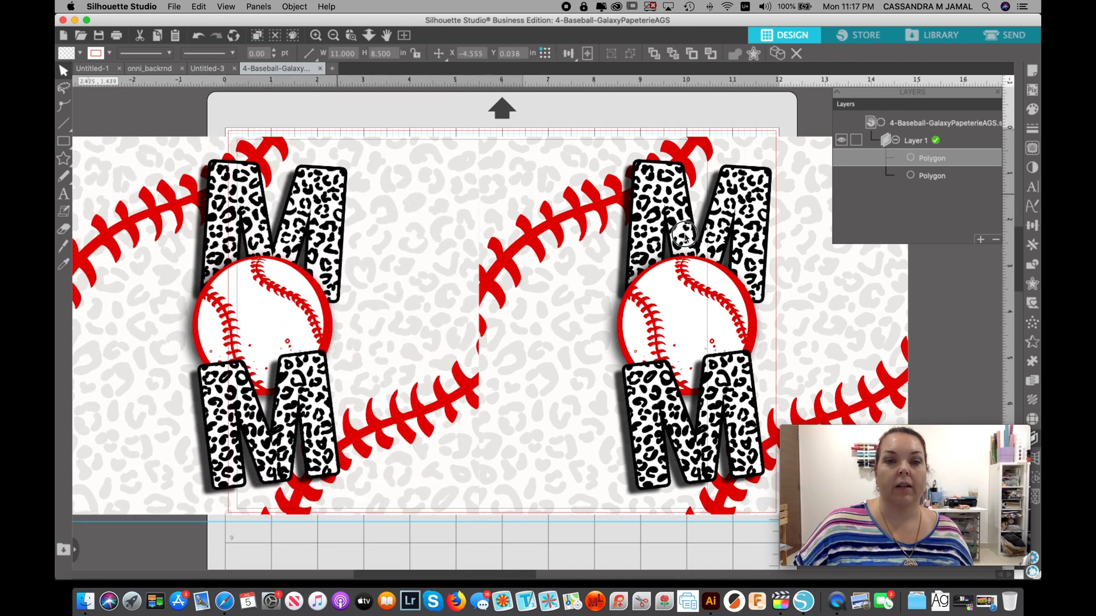
- Shift the right-hand copy to leave a narrow gap between the designs, with their upper edges level
scroll(691, 235, up, 1)
click(691, 235)
drag(616, 235, 640, 234)
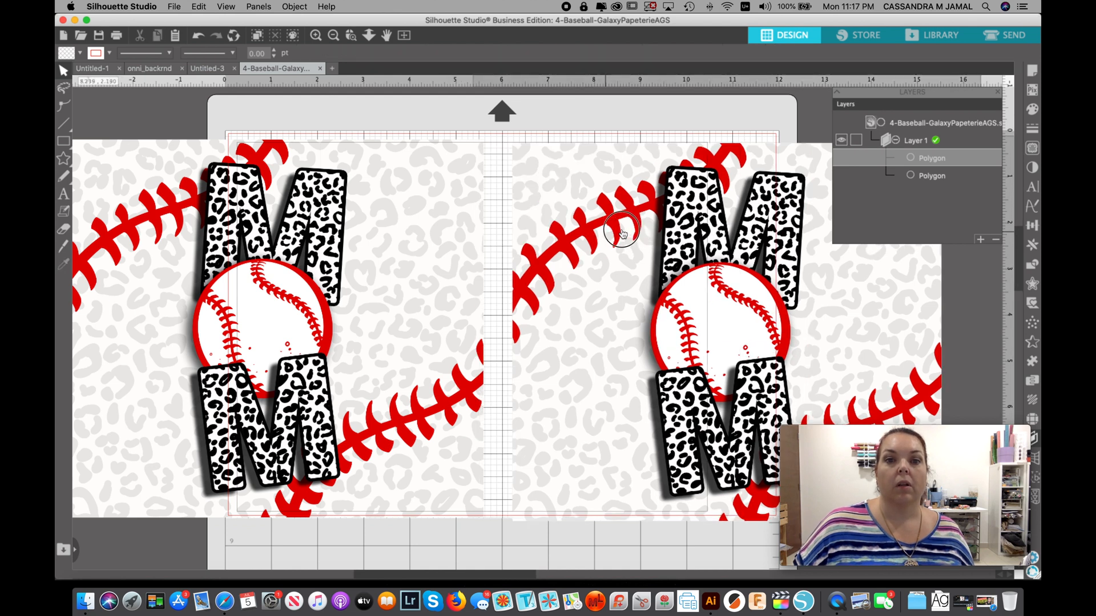
drag(603, 230, 587, 230)
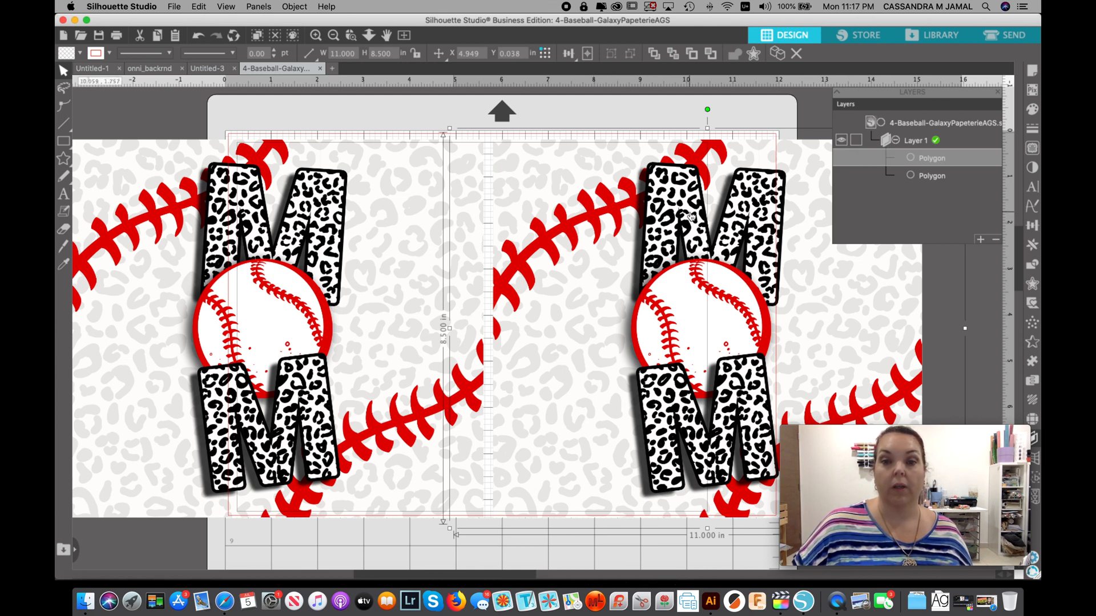
click(688, 230)
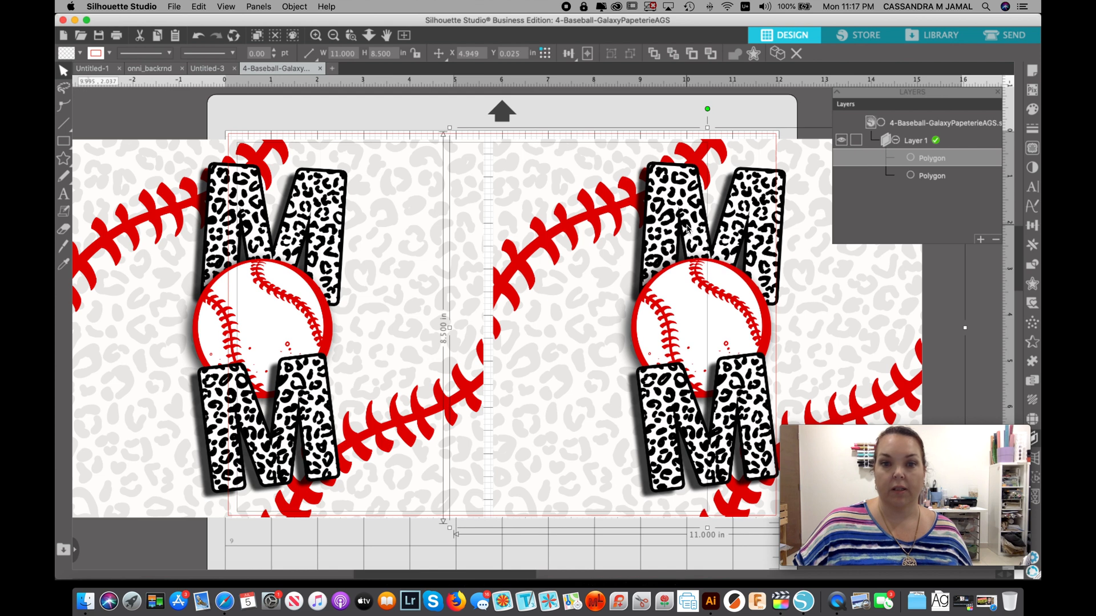
- Rename the upper Polygon object in Layer 1, the pasted copy, as "right"
double_click(940, 159)
key(BackSpace)
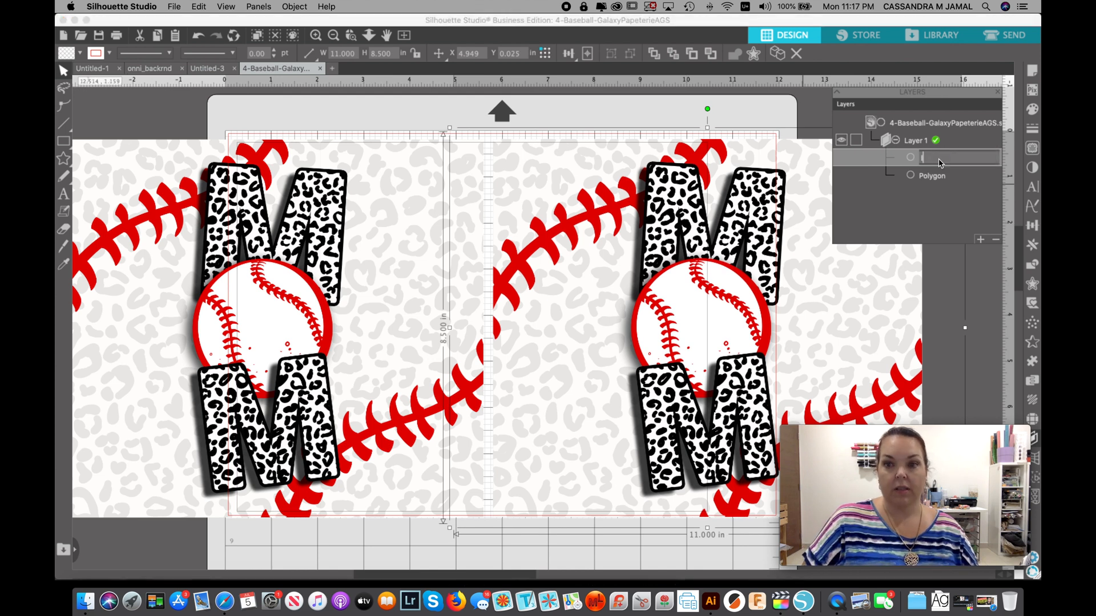
text(right)
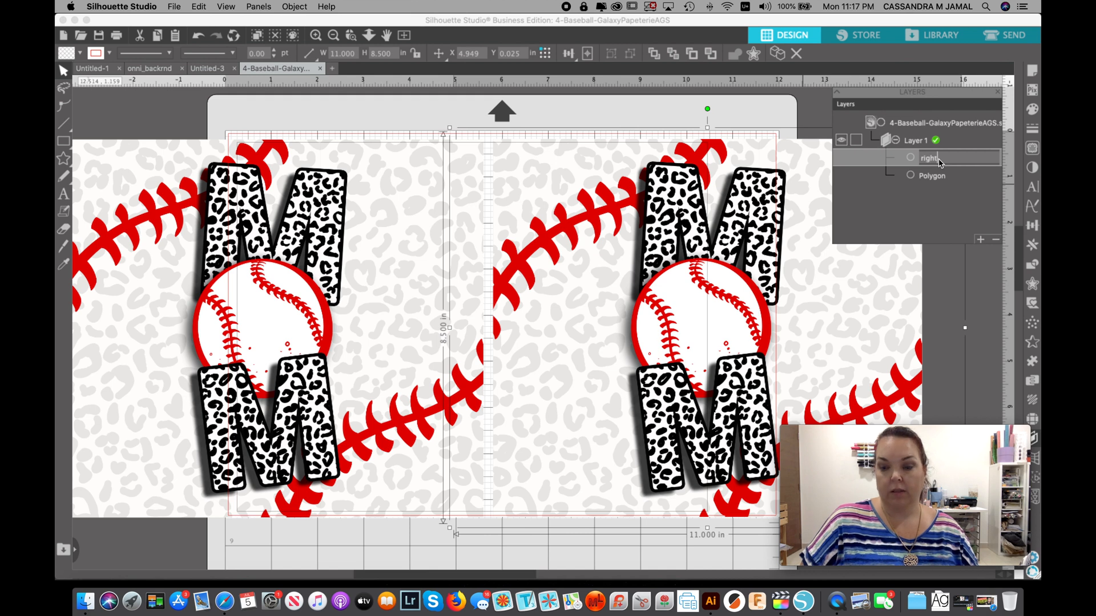
key(Return)
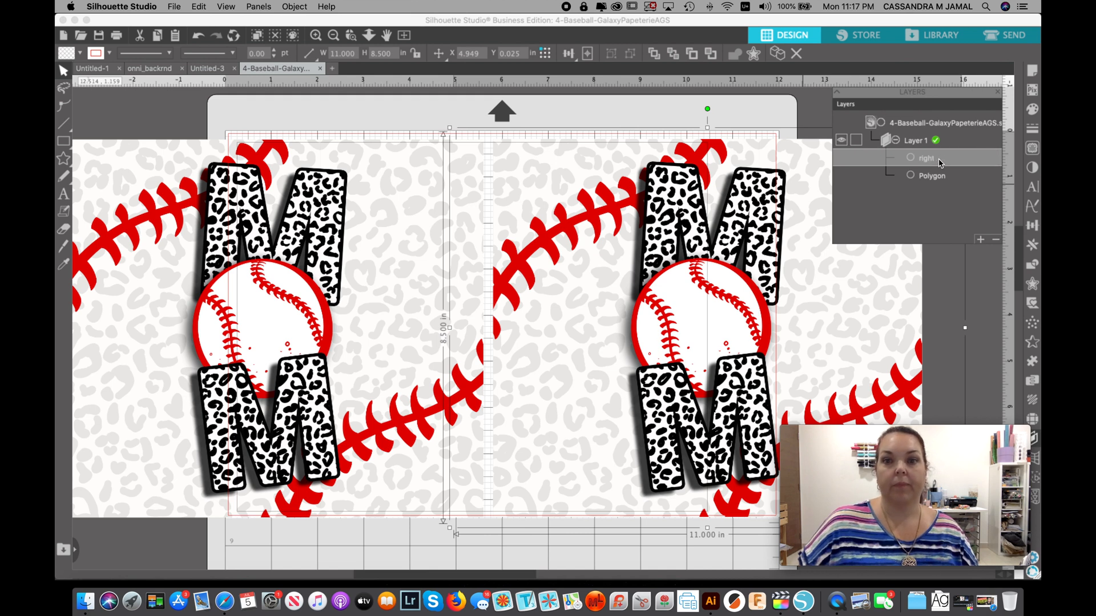
- Rename the remaining Polygon object in Layer 1, the original design, as "left"
click(940, 178)
double_click(938, 178)
text(left)
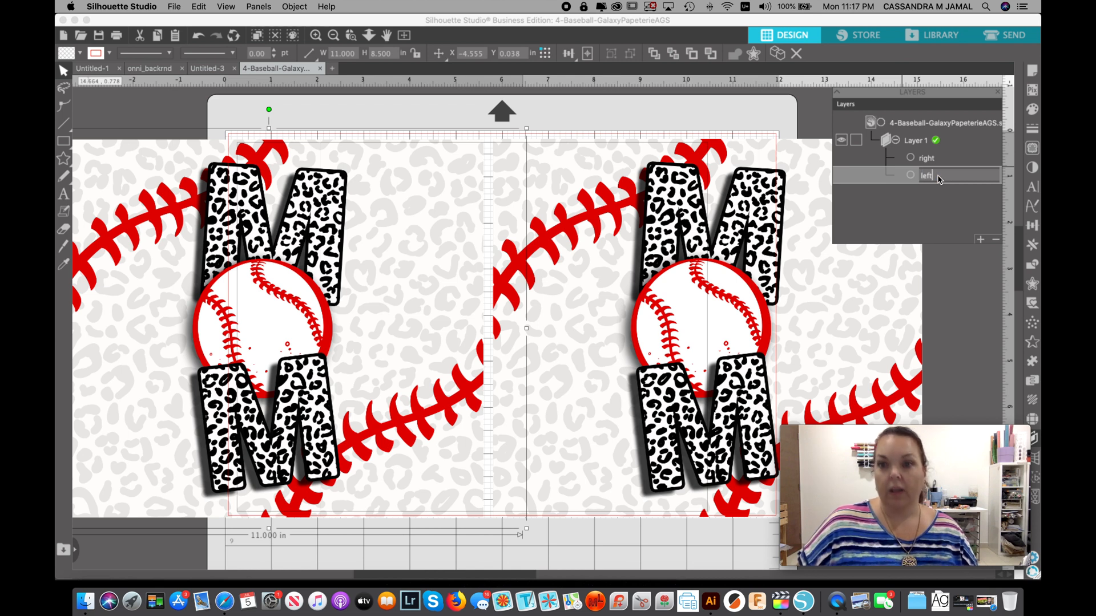
key(Return)
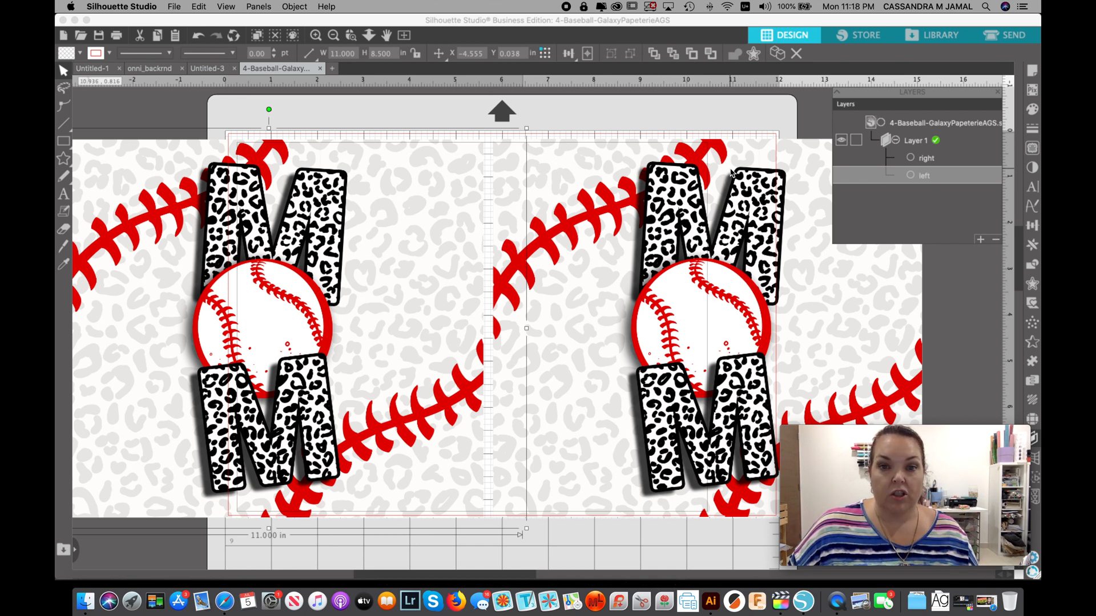
- Shift the right copy slightly to the right and align it to the top
drag(701, 180, 703, 183)
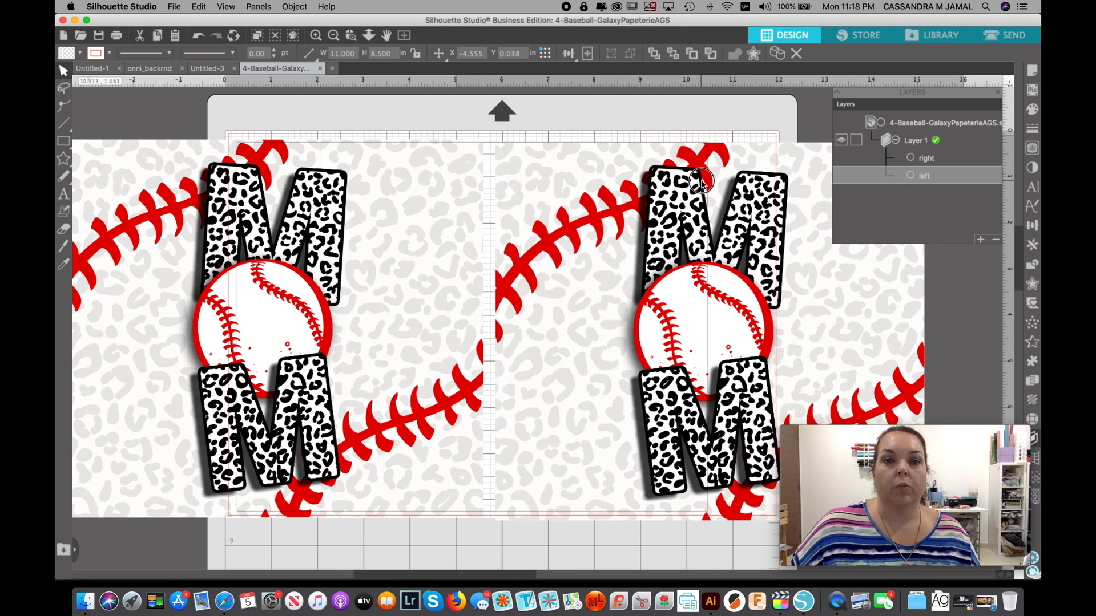
click(600, 171)
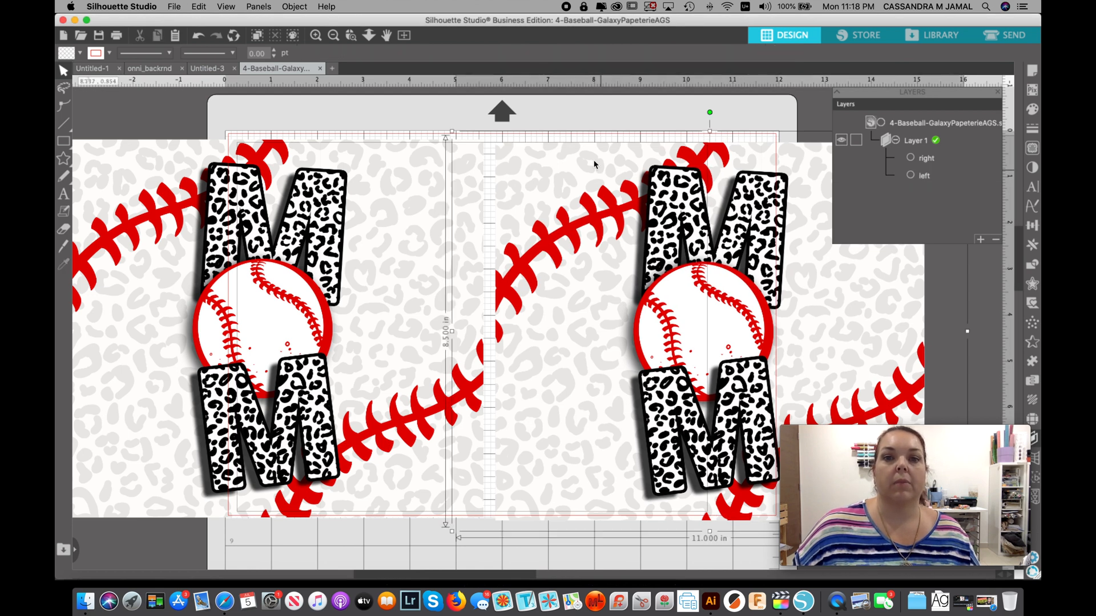
click(568, 53)
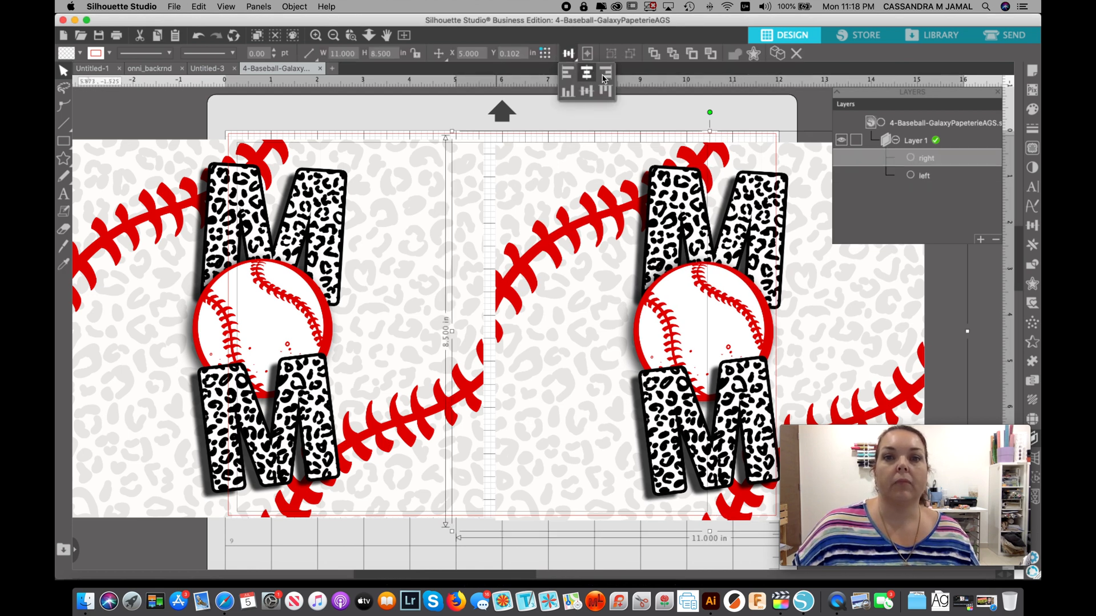
click(606, 93)
- Align the left copy to the top so its upper edge is level with the right copy's
click(358, 170)
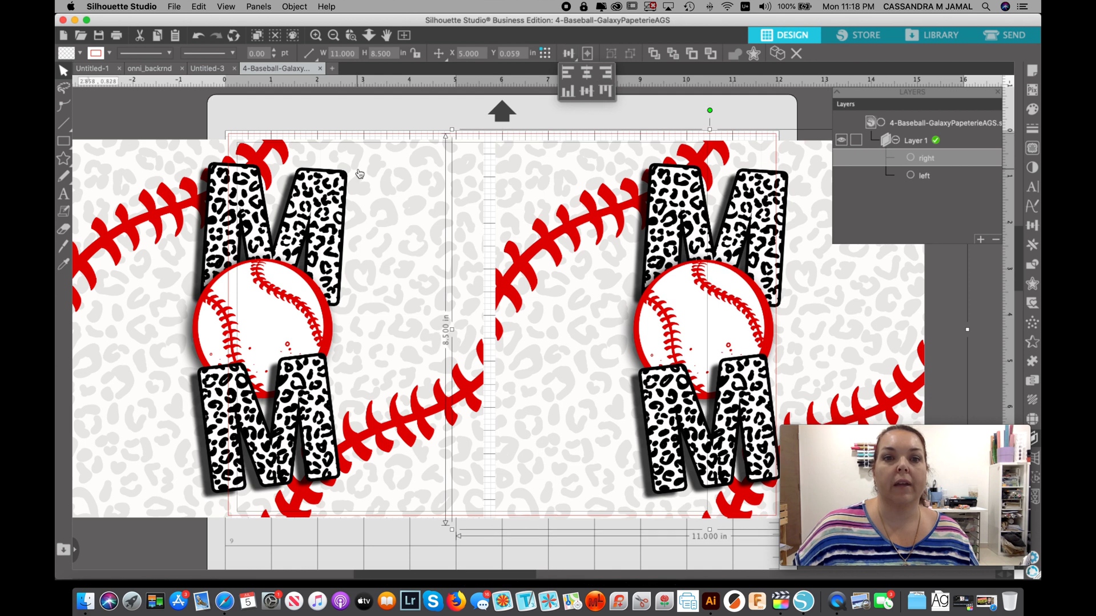
click(568, 75)
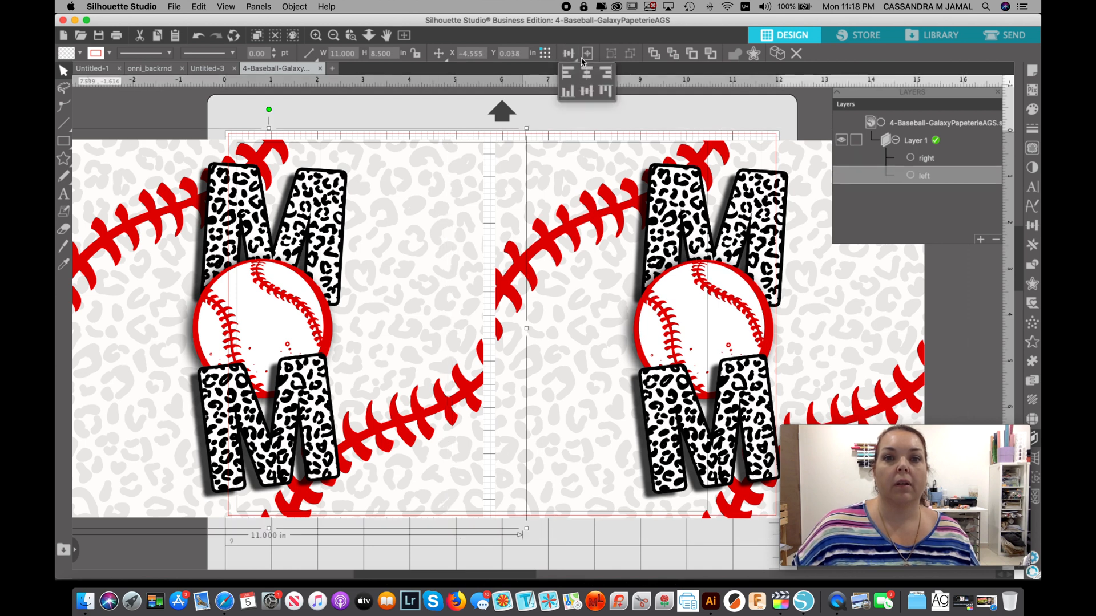
mouse_move(574, 64)
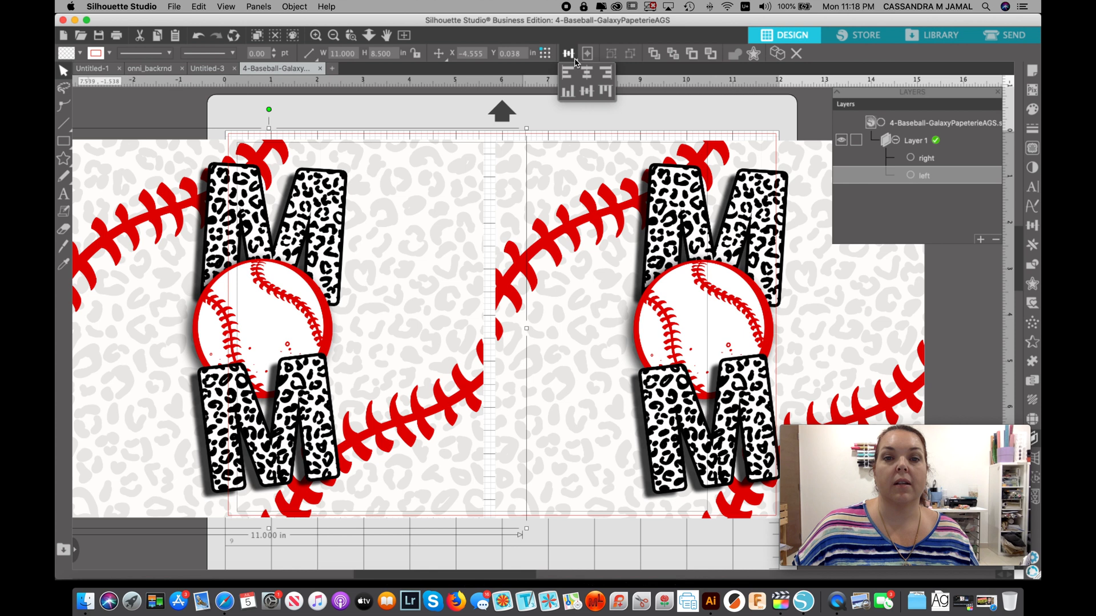
click(605, 93)
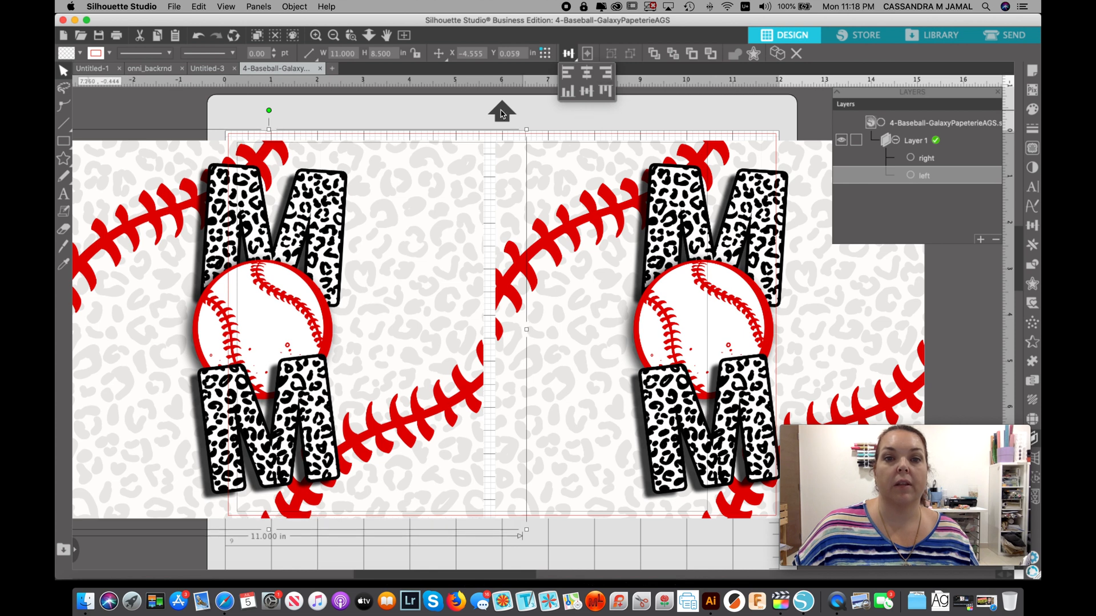
click(480, 111)
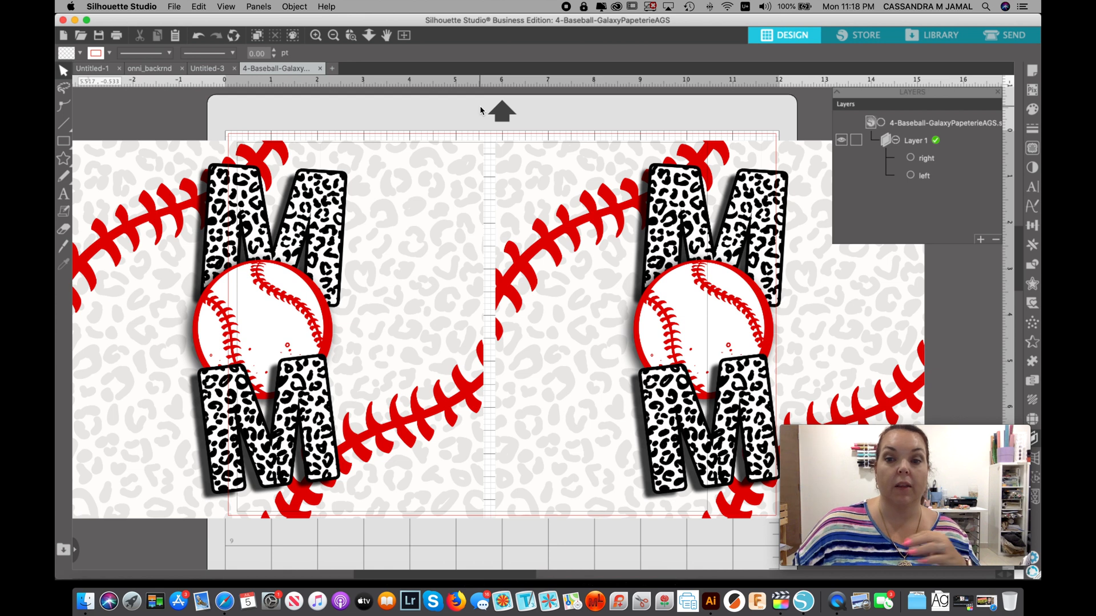
- Nudge the left copy rightward to X -4.293 in, closing the narrow gap to the right copy
scroll(481, 110, down, 1)
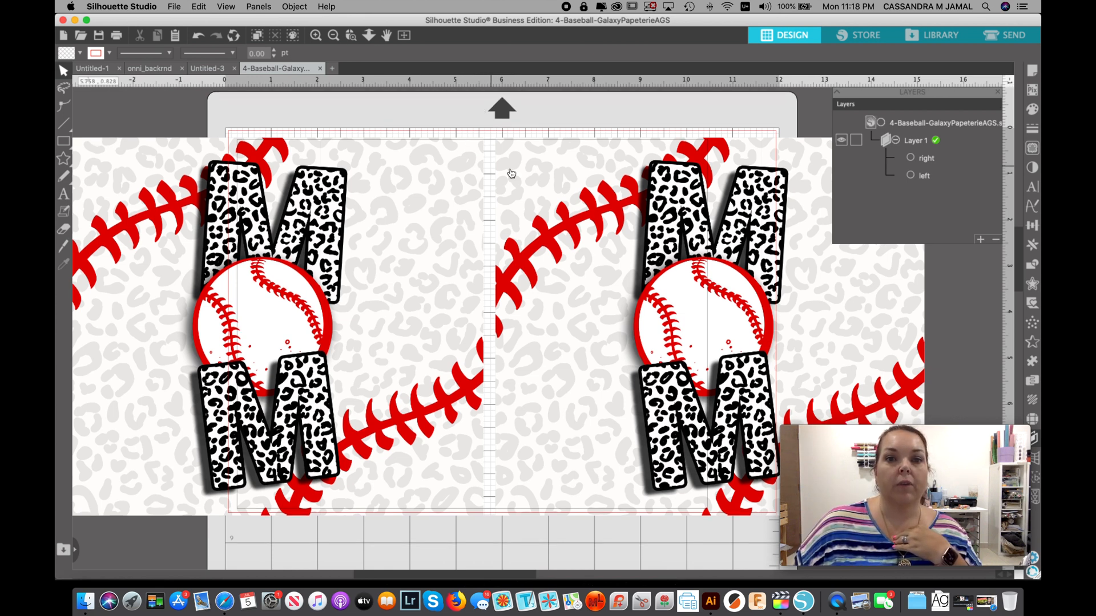
click(352, 36)
drag(450, 111, 536, 218)
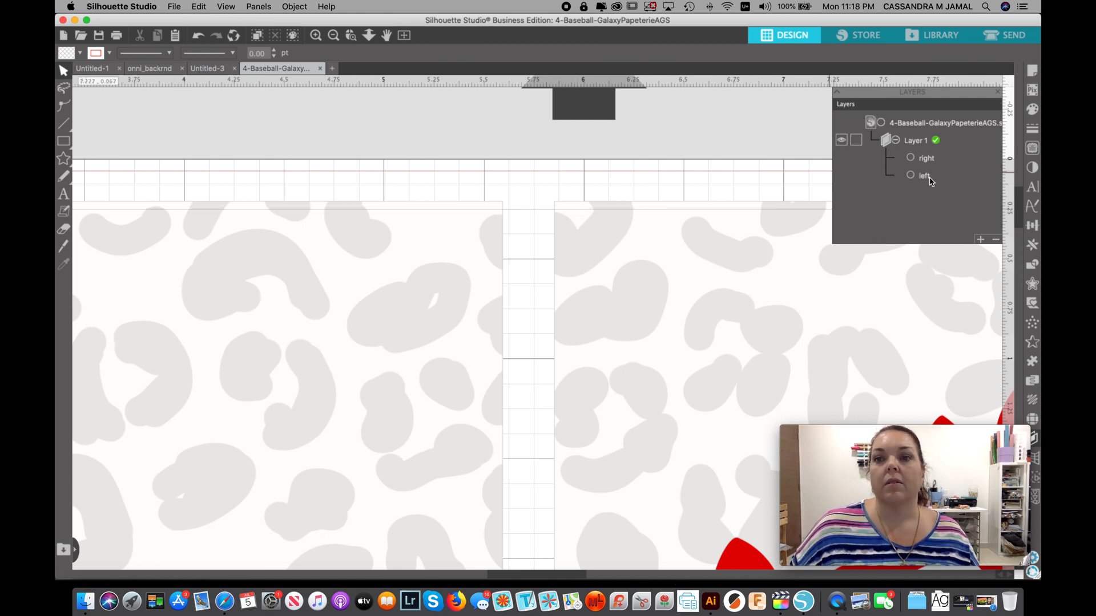
click(925, 177)
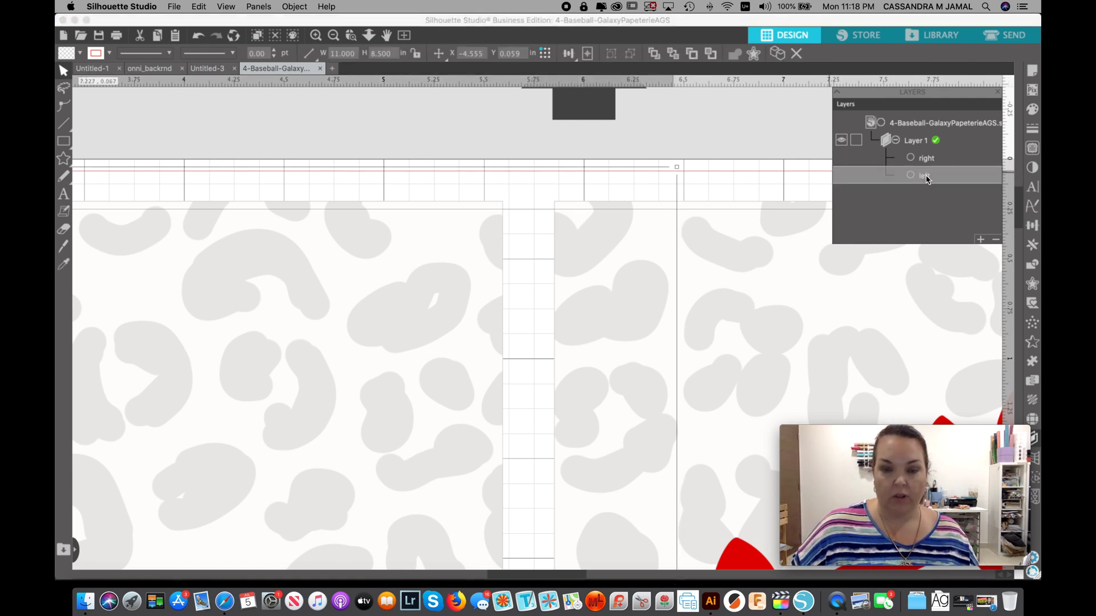
key(Right)
key(Right)
key(Right)
key(Right)
key(Right)
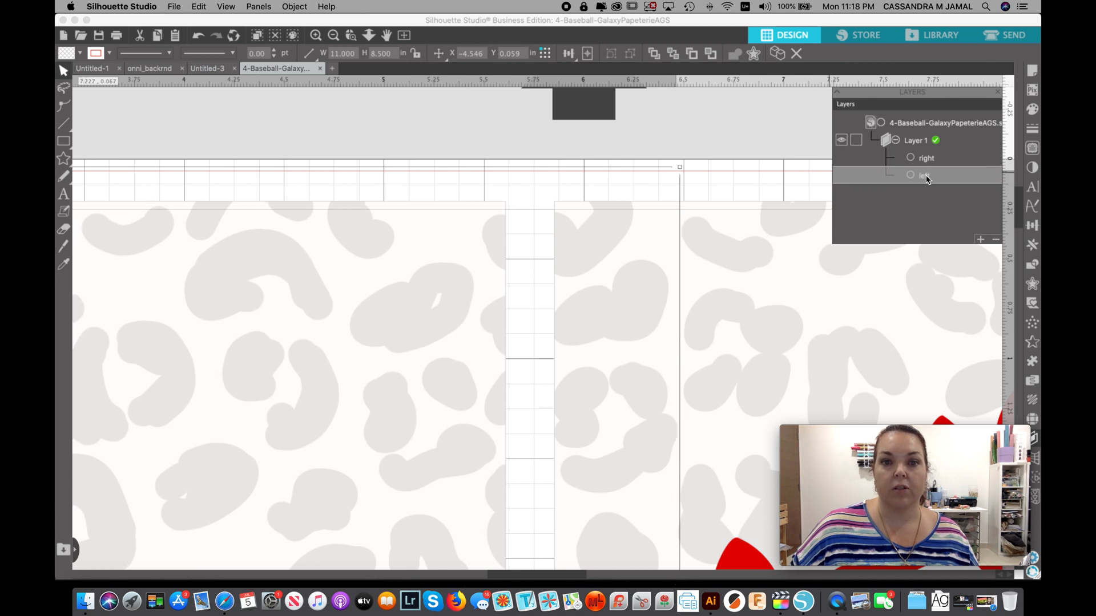
key(Right)
key(Right)
key(Right)
key(Right)
key(Right)
key(Right)
key(Right)
key(Right)
key(Right)
key(Right)
key(Right)
key(Right)
key(Right)
key(Right)
key(Right)
key(Right)
key(Right)
key(Right)
key(Right)
key(Right)
key(Right)
key(Right)
key(Right)
key(Right)
key(Right)
key(Right)
key(Right)
key(Right)
key(Right)
key(Right)
key(Right)
key(Right)
key(Right)
key(Right)
key(Right)
key(Right)
key(Right)
key(Right)
key(Right)
key(Right)
key(Right)
key(Right)
key(Right)
key(Right)
key(Right)
key(Right)
key(Right)
key(Right)
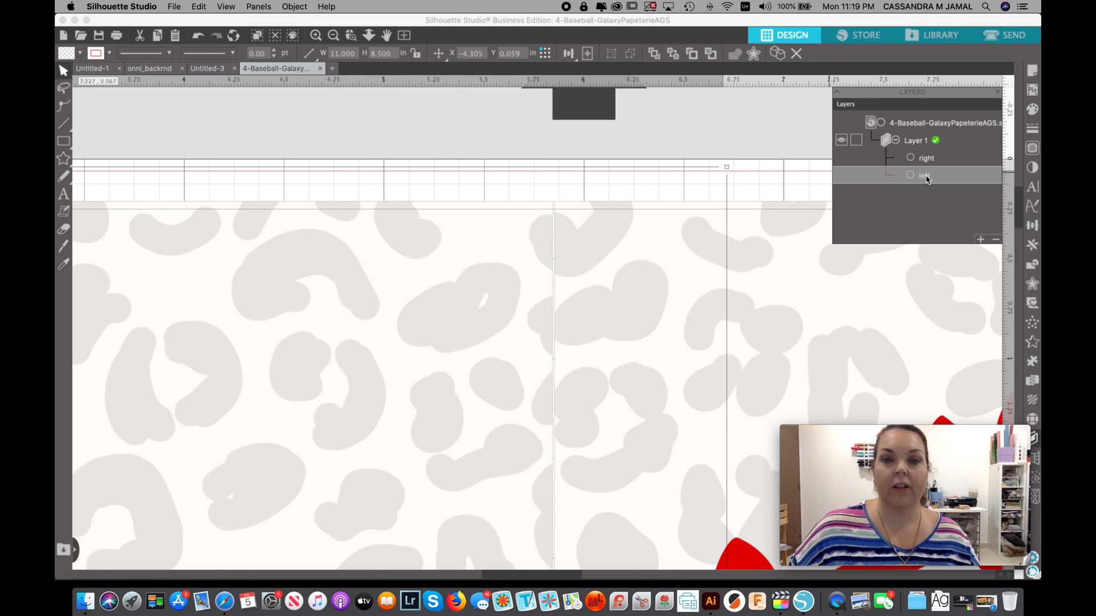
key(Right)
key(Right)
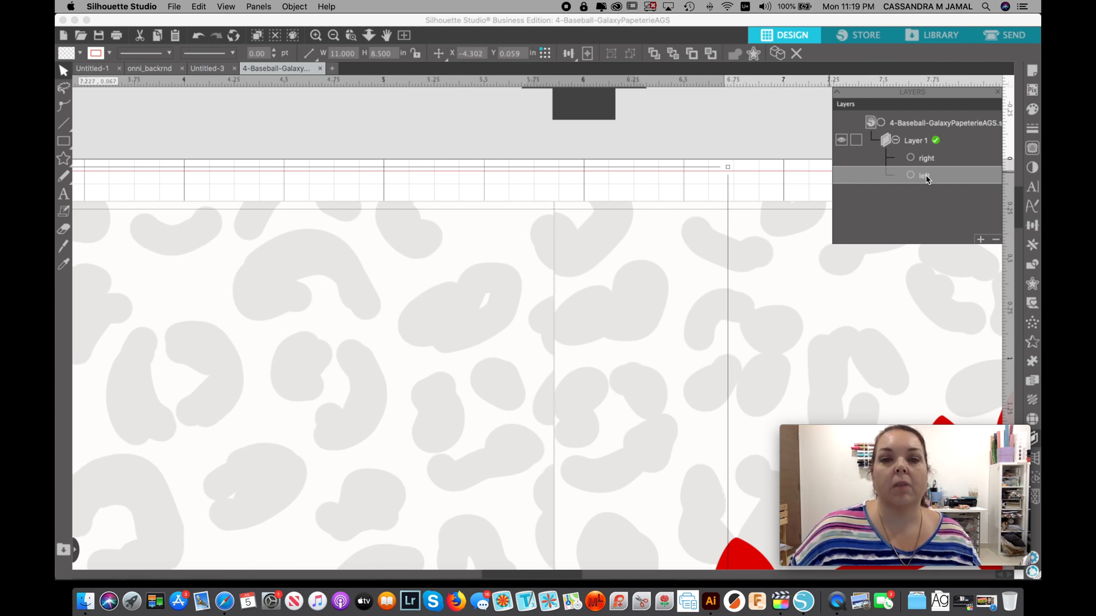
key(Right)
key(Right)
key(Right)
key(Right)
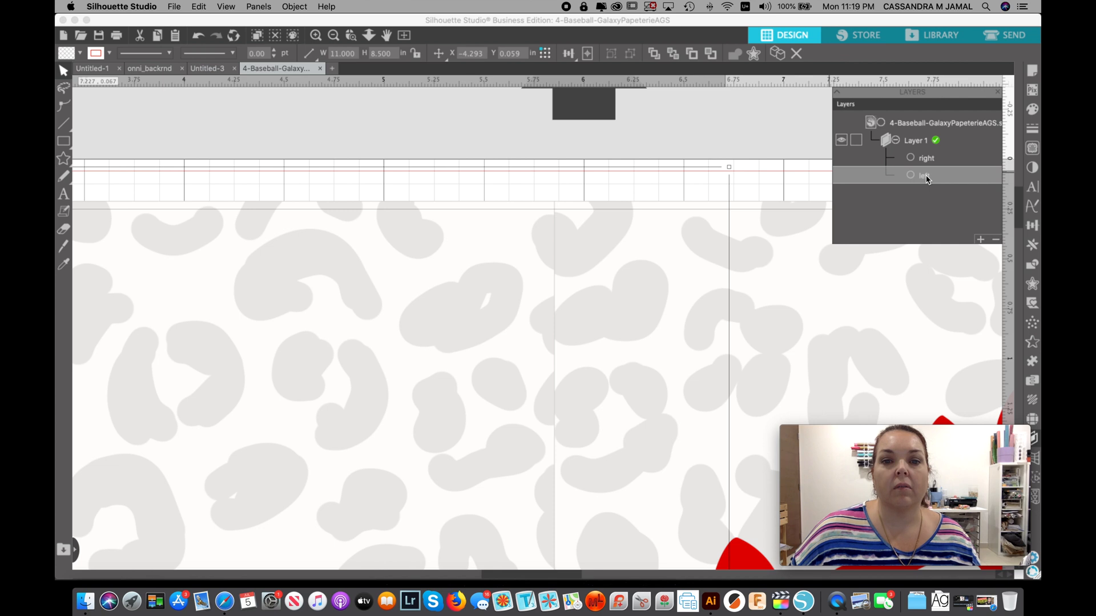
key(Left)
key(Left)
key(Left)
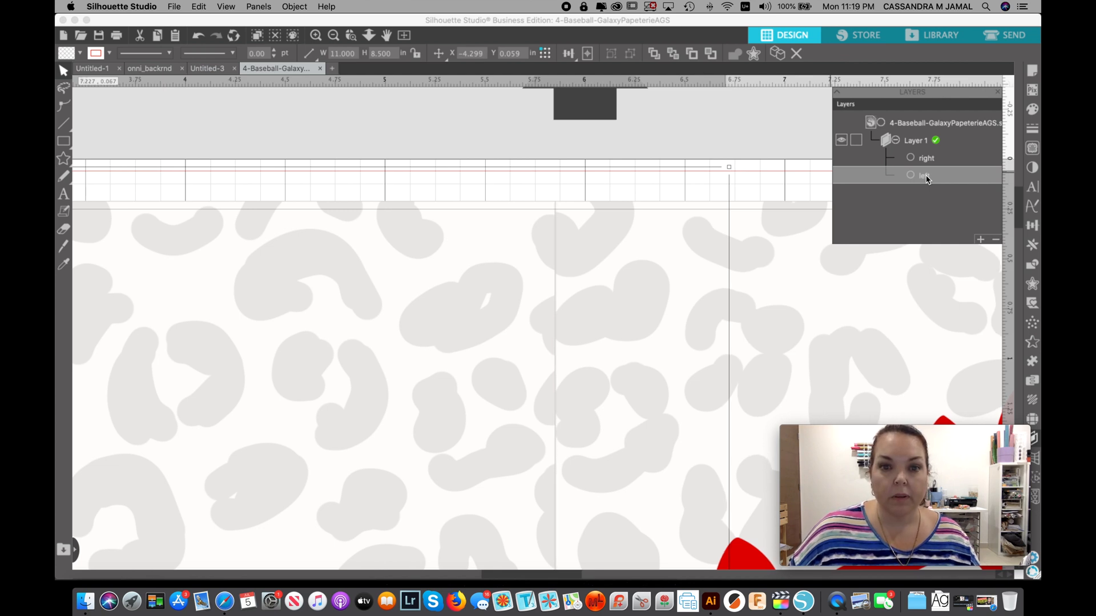
key(Right)
key(Right)
key(Right)
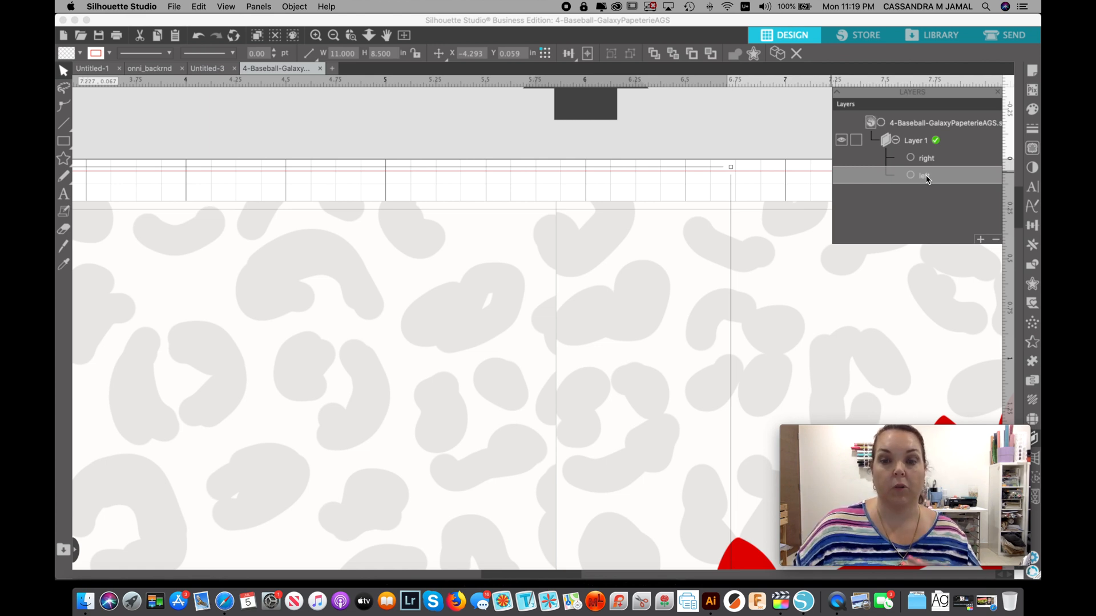
click(657, 129)
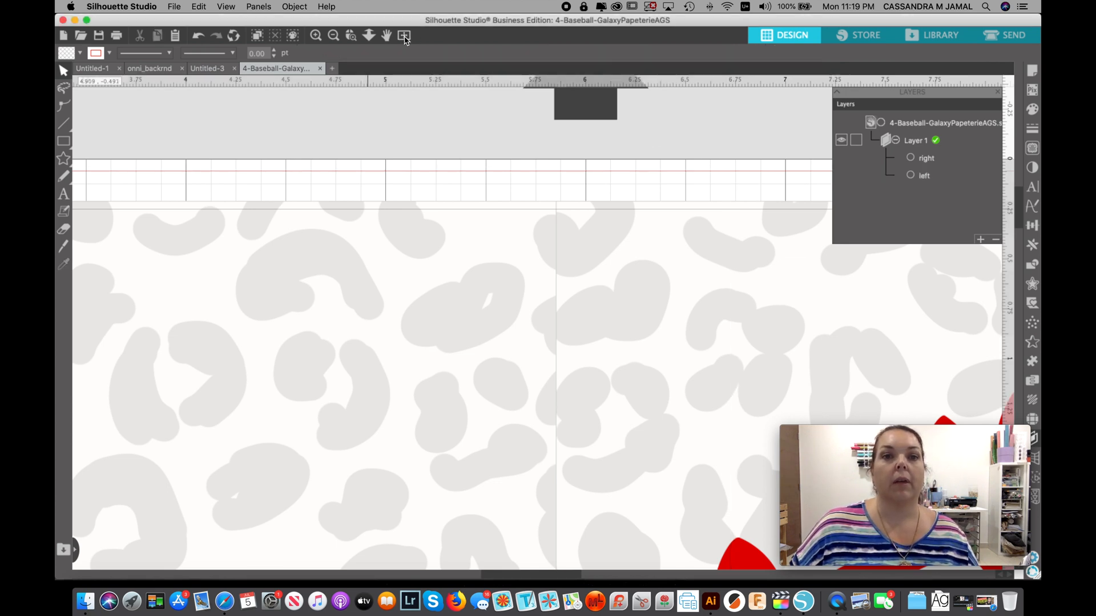
click(403, 35)
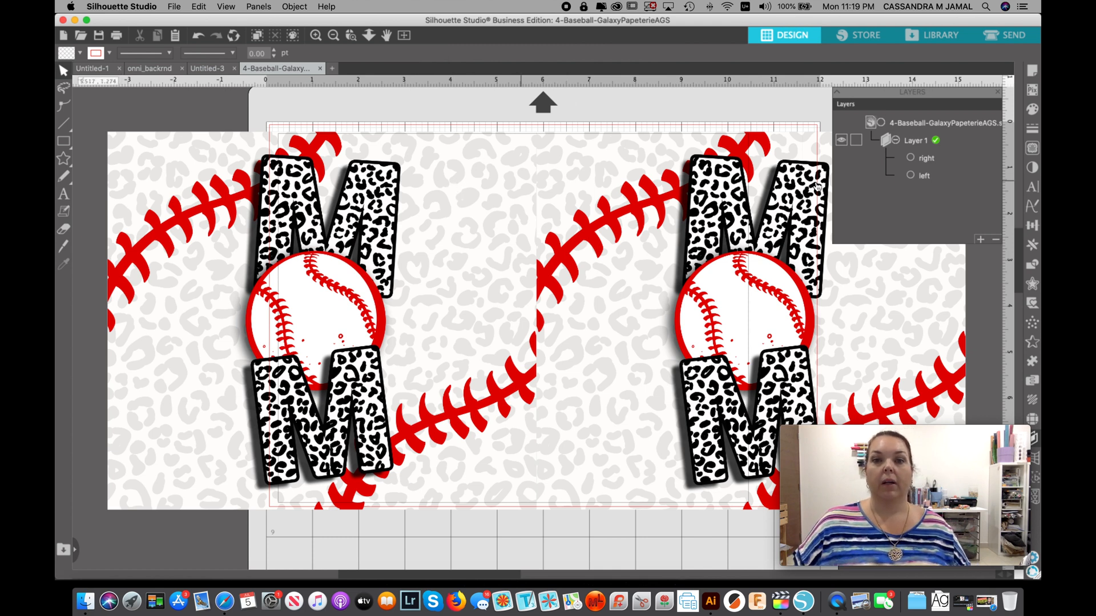
click(930, 163)
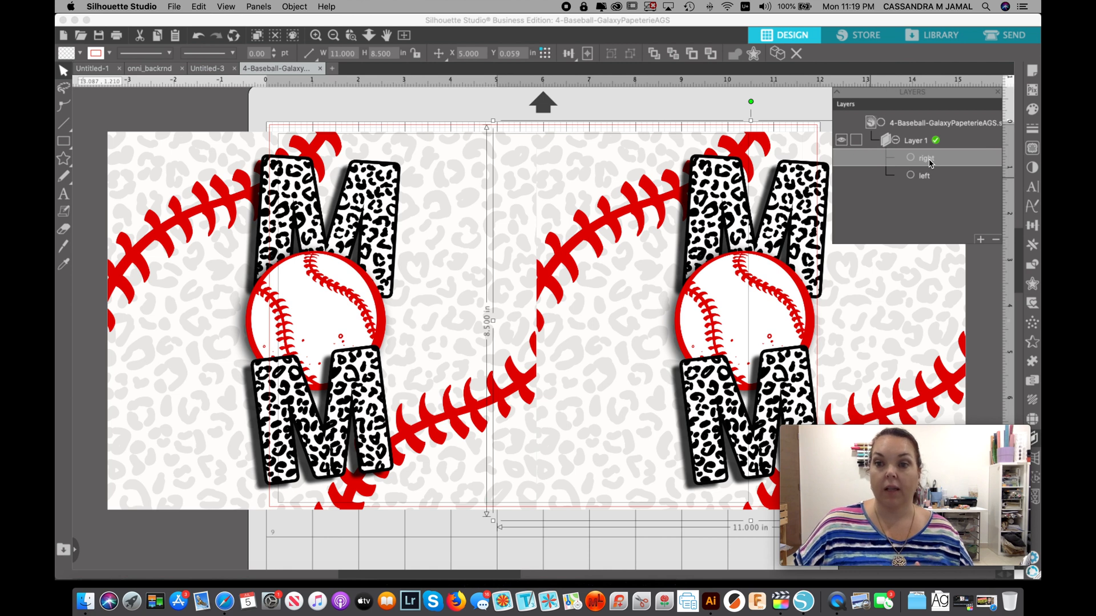
click(925, 178)
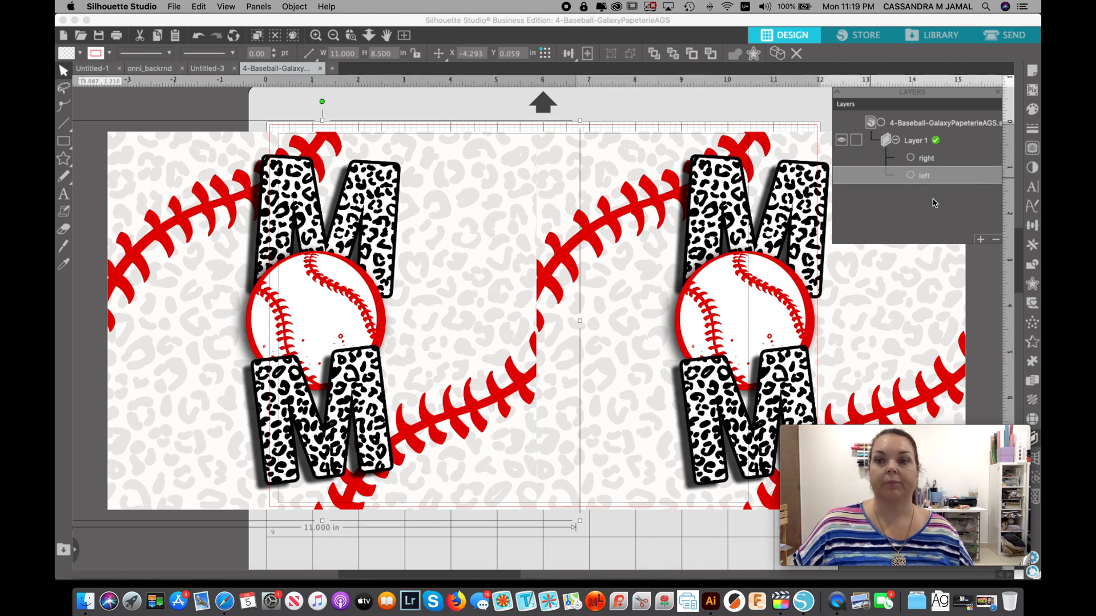
click(933, 202)
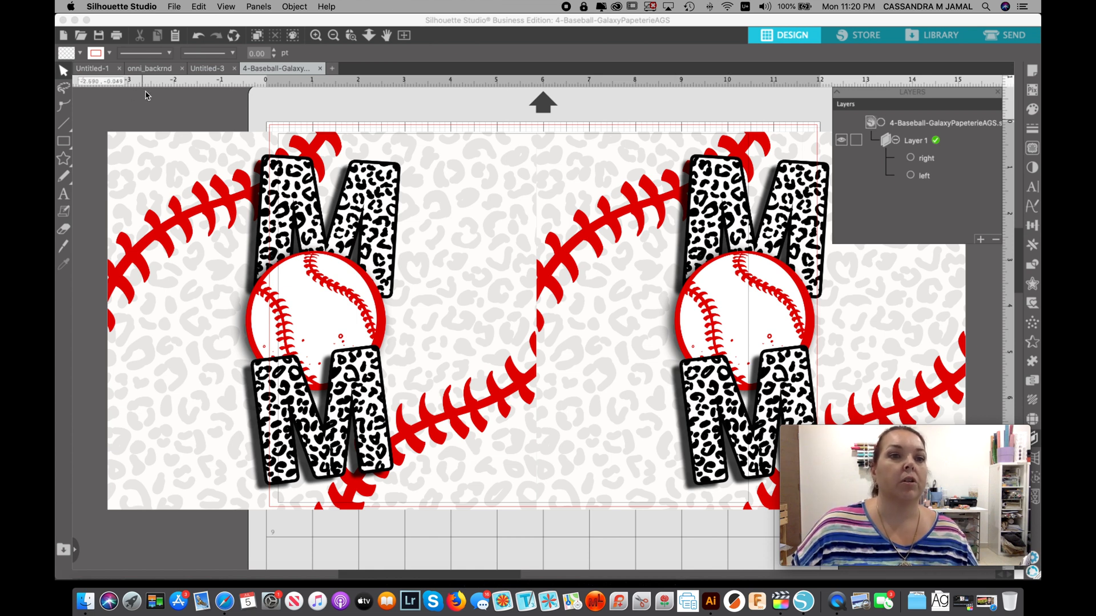
- In the onni_backrnd document, separate the white blurred shape from the script lettering by moving it off the page to the left
click(150, 68)
drag(470, 249, 612, 263)
drag(403, 258, 159, 255)
click(300, 324)
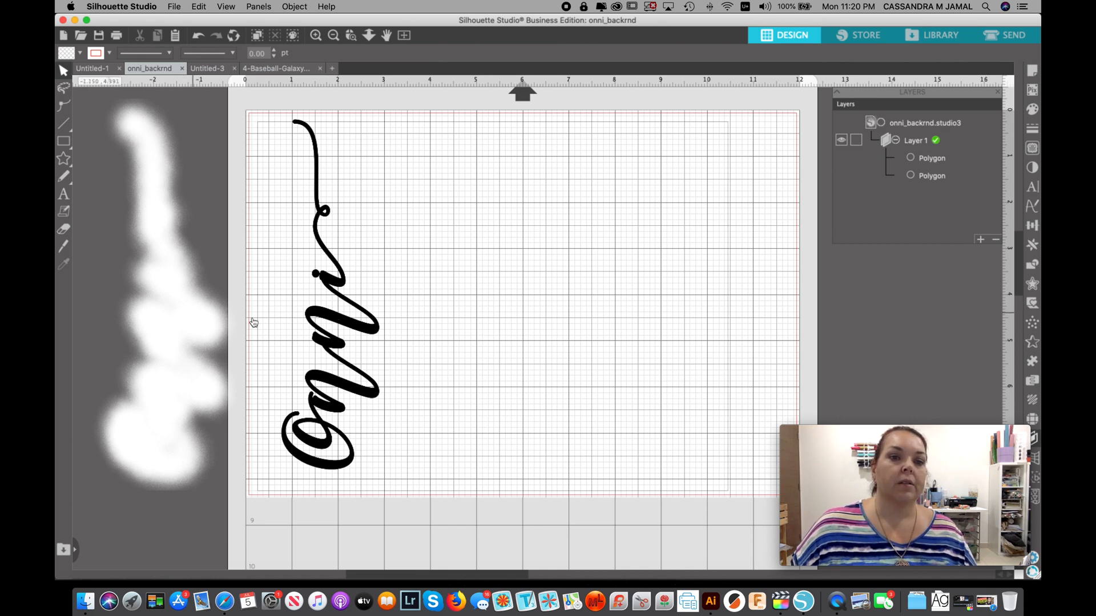
click(310, 324)
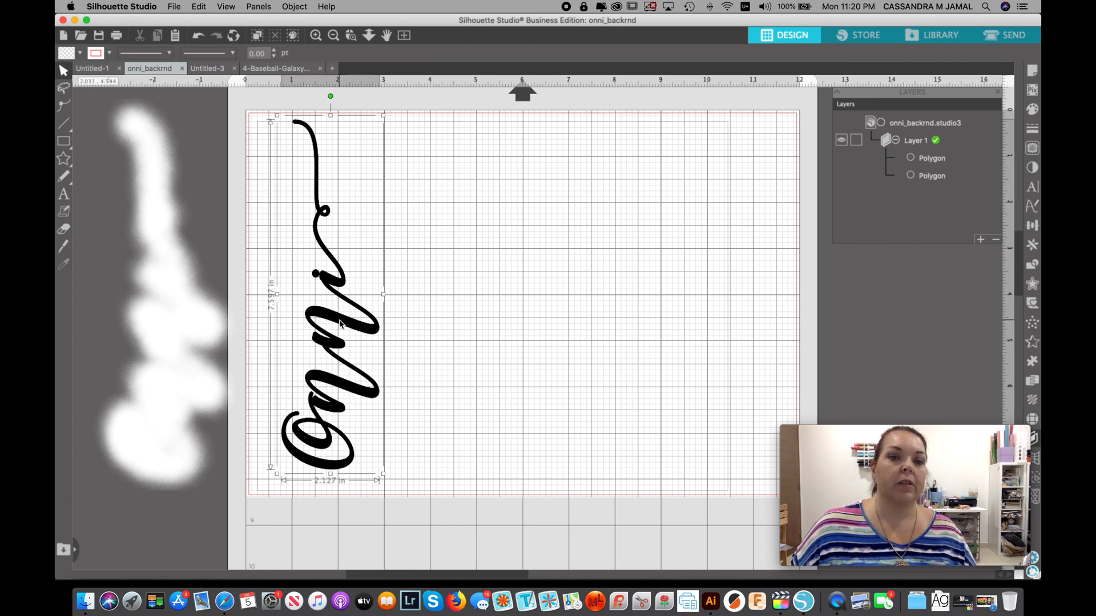
- Copy the white blurred shape into the baseball document and place it over the seam between the two designs
click(191, 314)
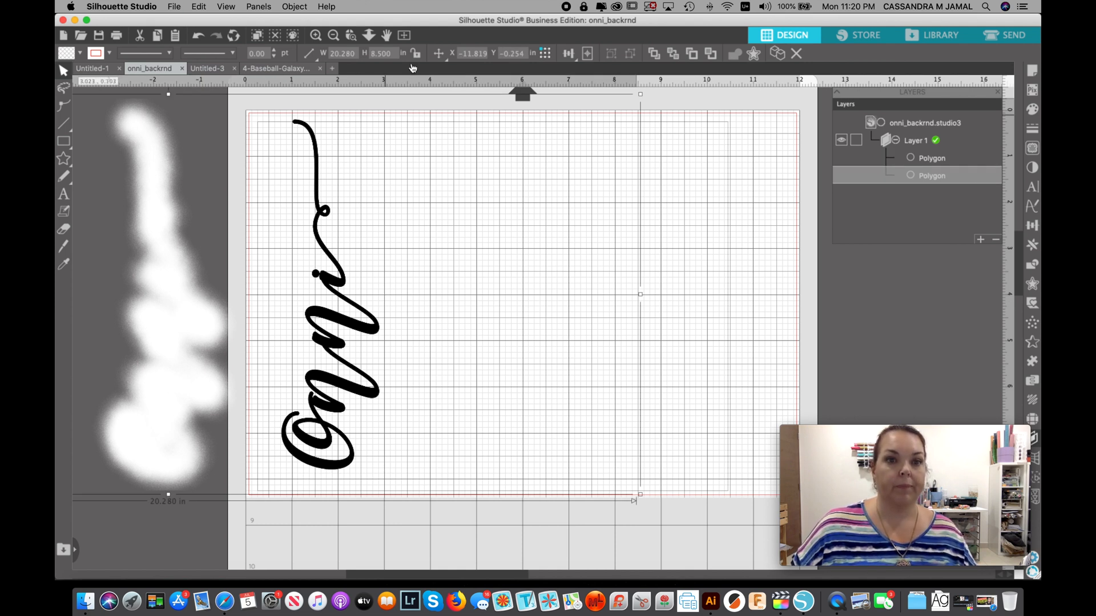
click(308, 68)
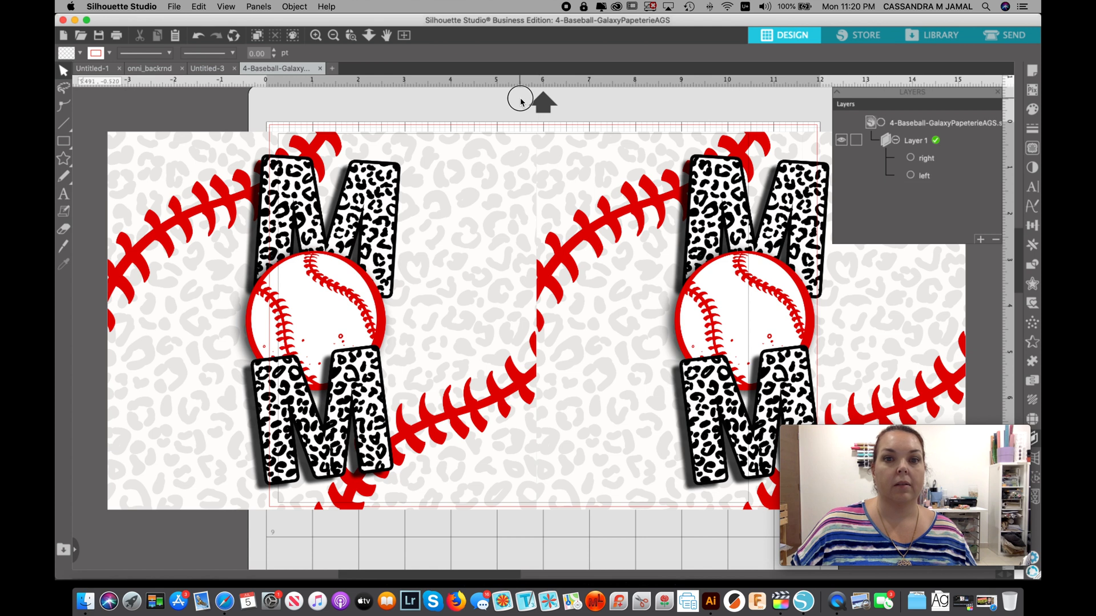
key(super+v)
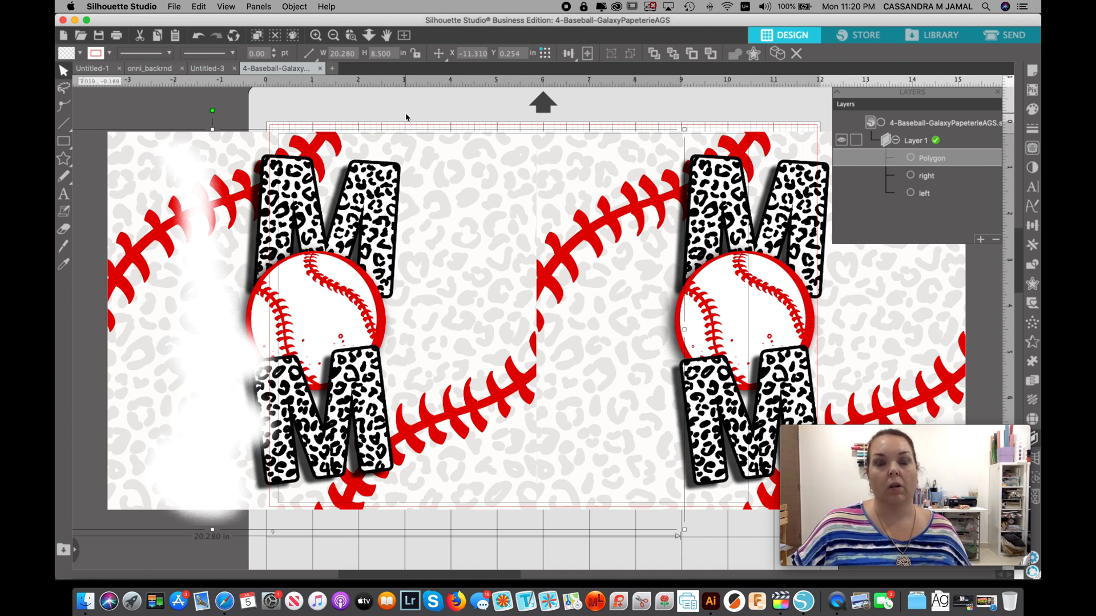
drag(215, 386, 543, 382)
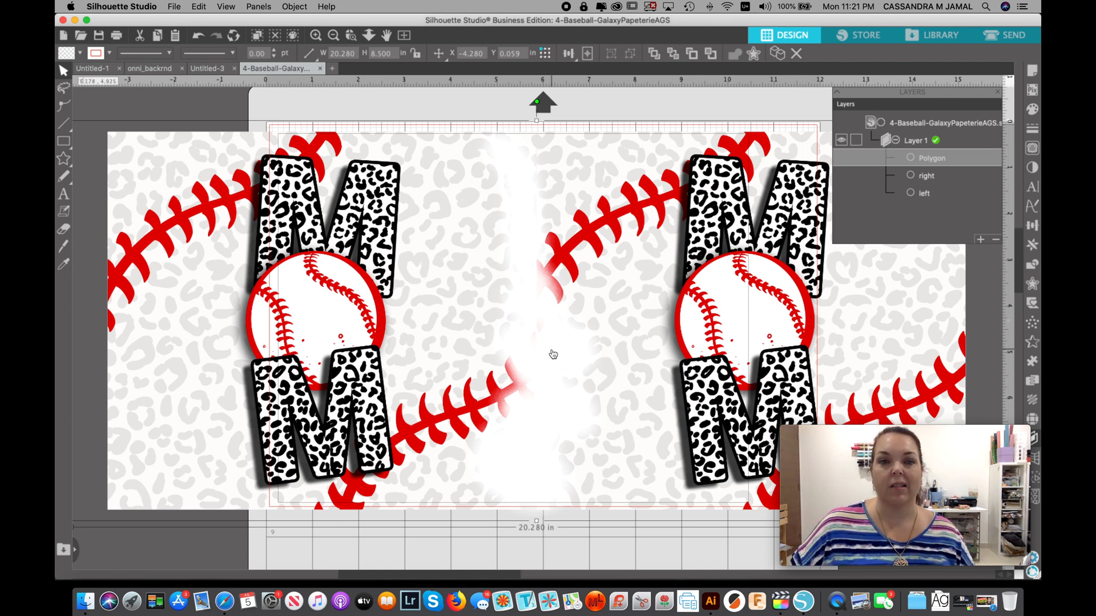
- Move the white blurred shape off the seam, down over the lower M of the left design
click(452, 111)
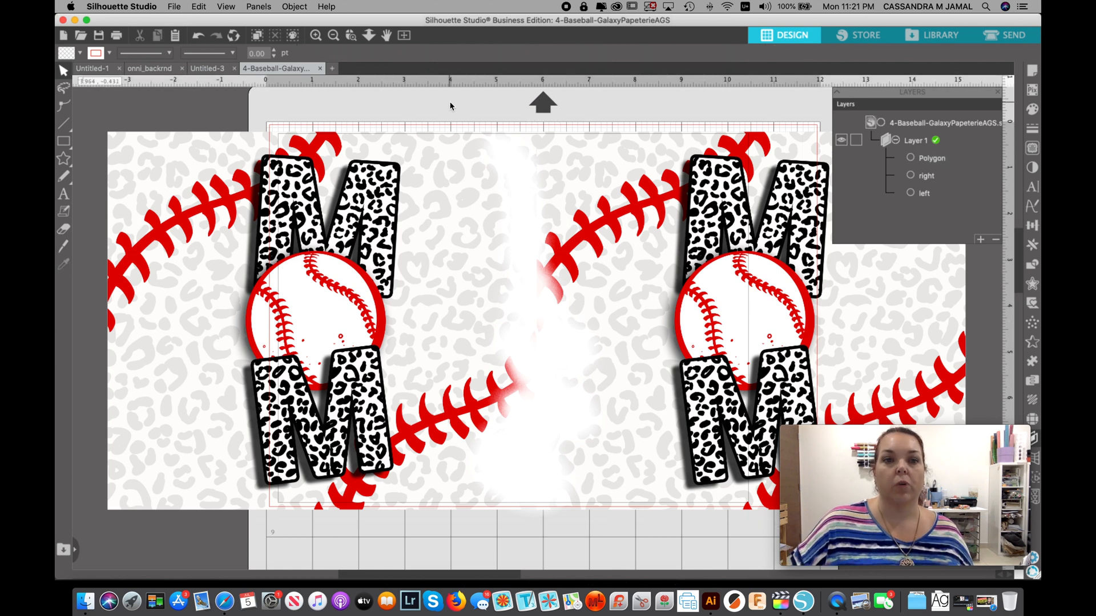
click(526, 199)
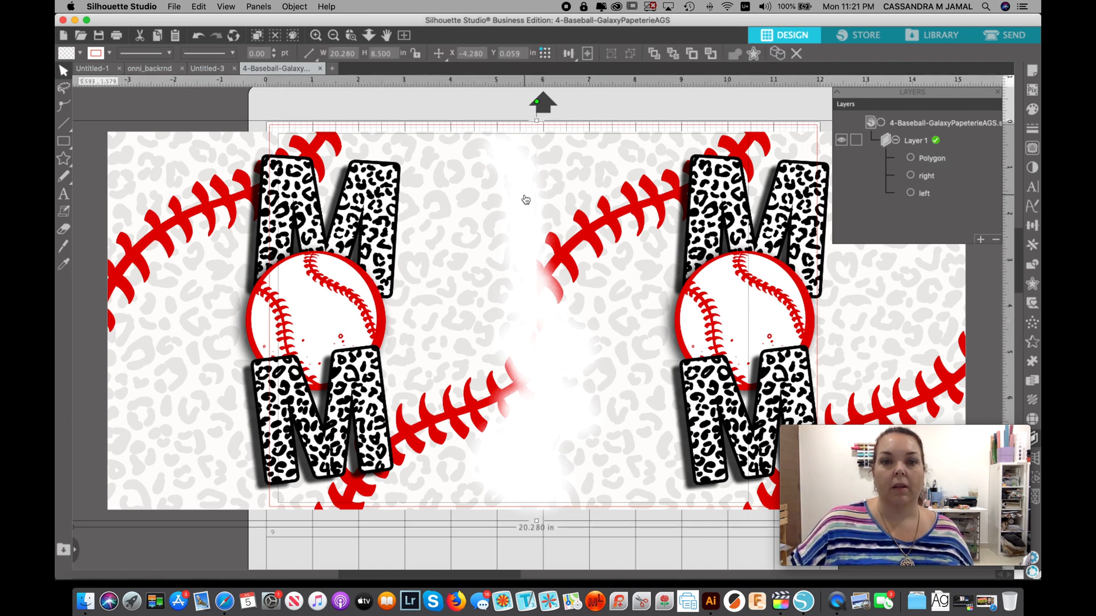
drag(525, 218, 343, 446)
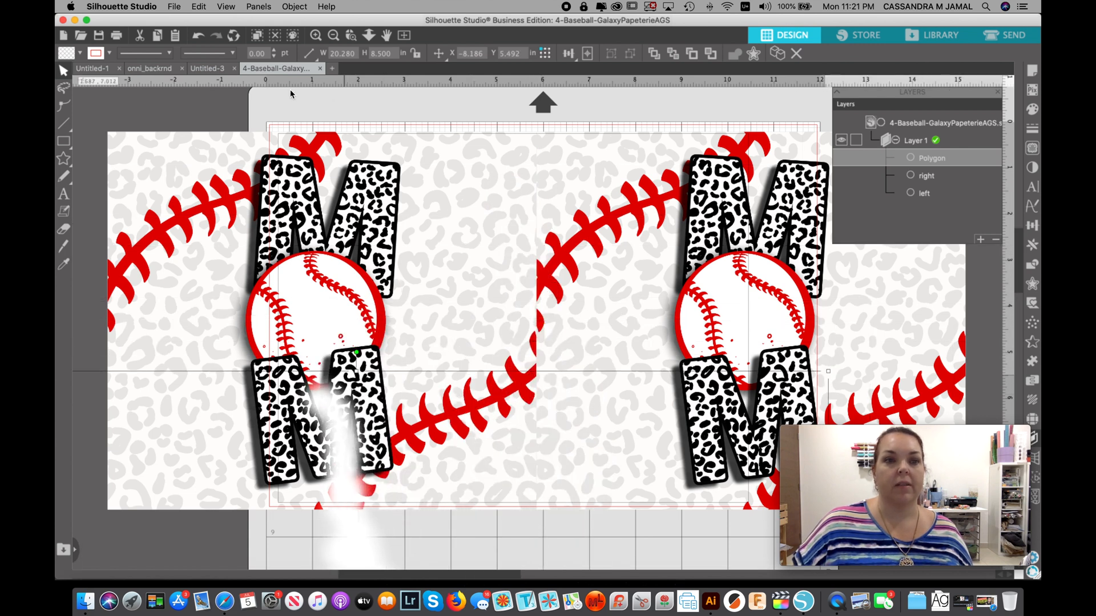
- Copy the black script lettering from the onni_backrnd document into the baseball document and place it vertically over the seam between the two designs
click(148, 69)
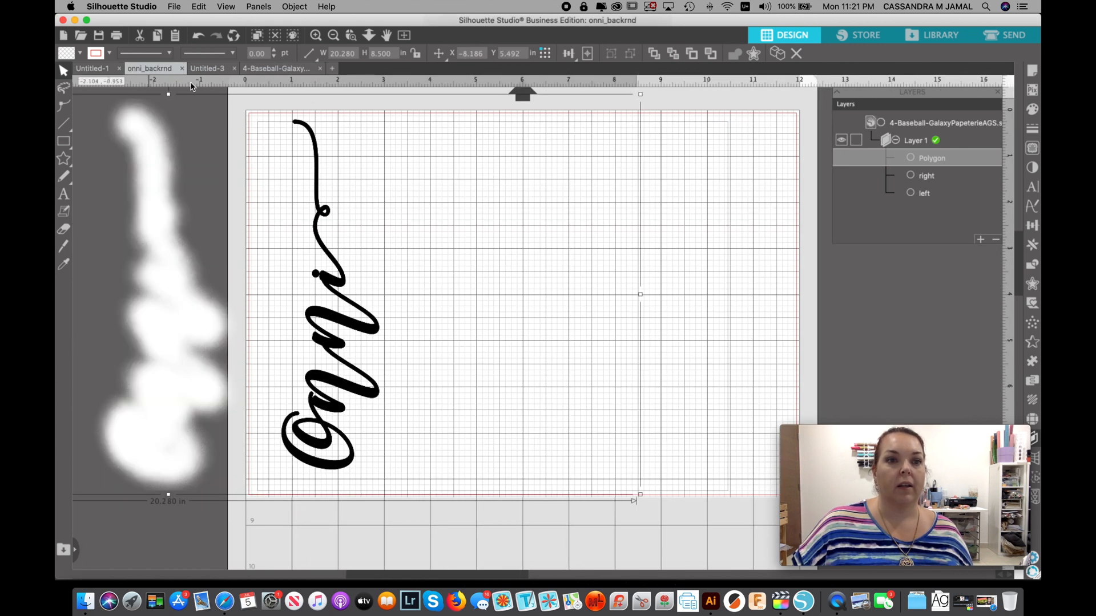
click(318, 179)
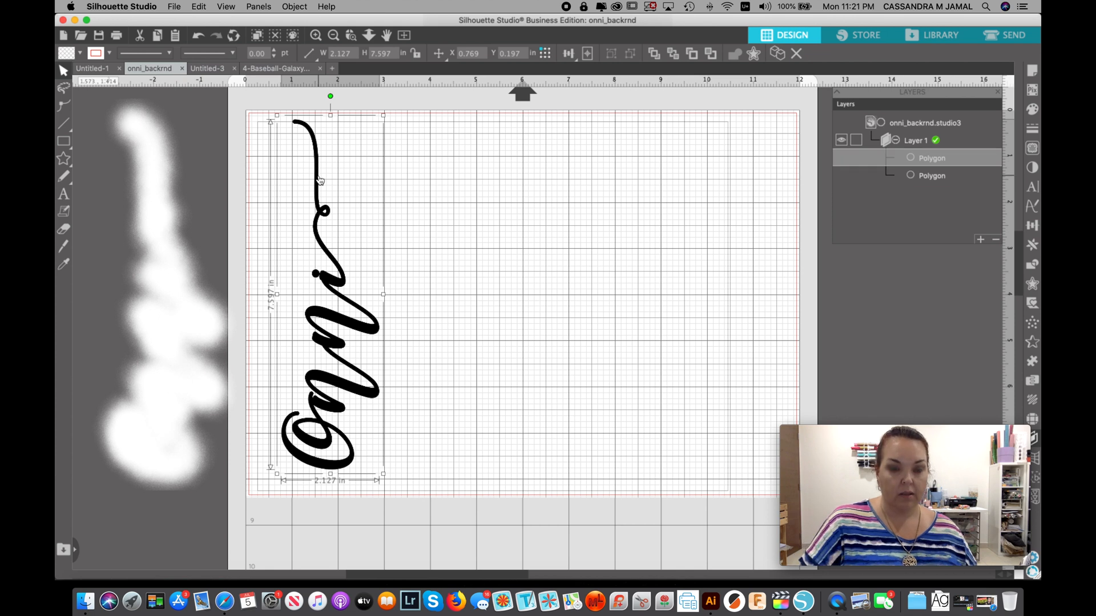
scroll(337, 138, down, 1)
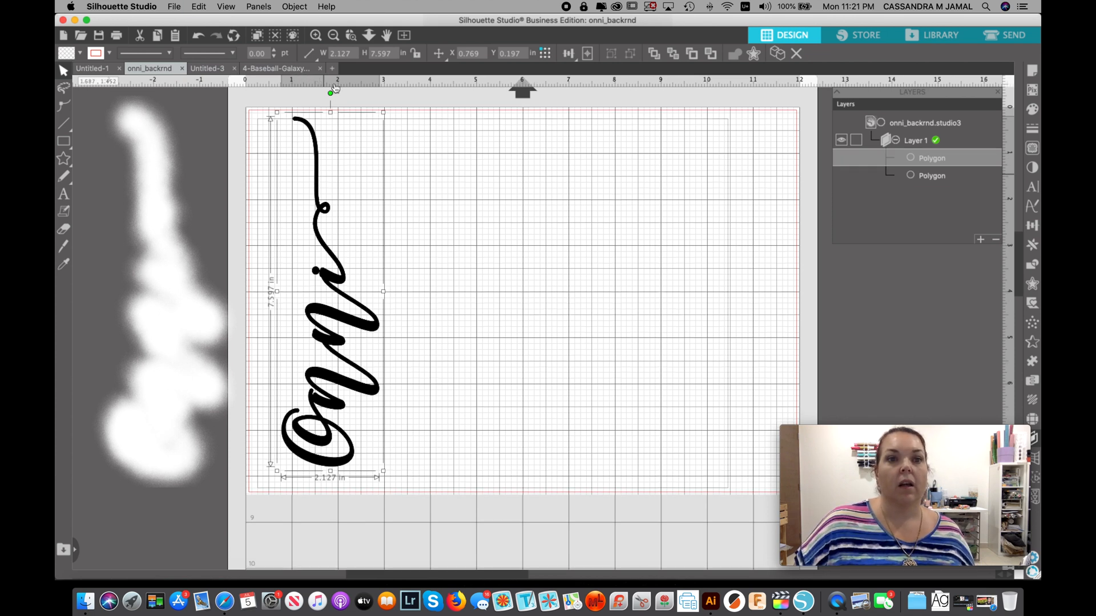
scroll(501, 163, right, 1)
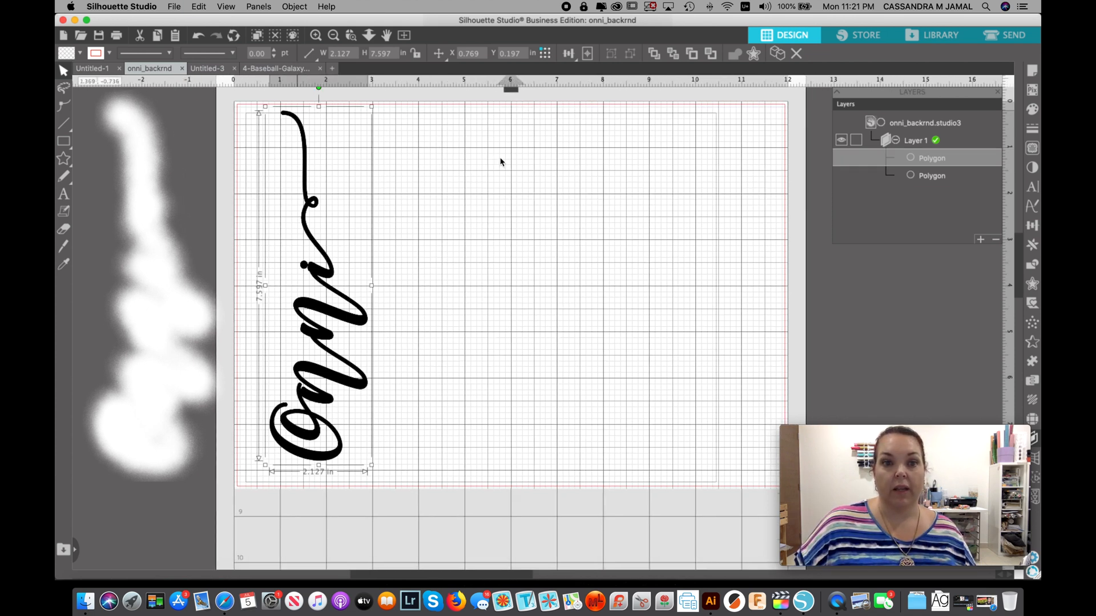
key(ctrl+Tab)
scroll(498, 137, up, 4)
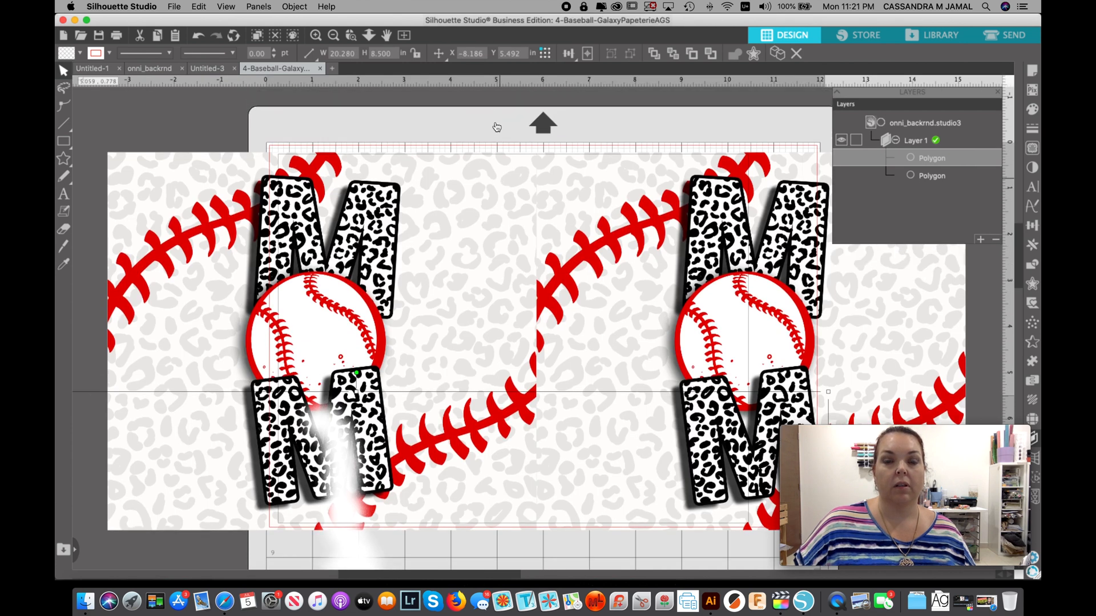
scroll(497, 124, up, 2)
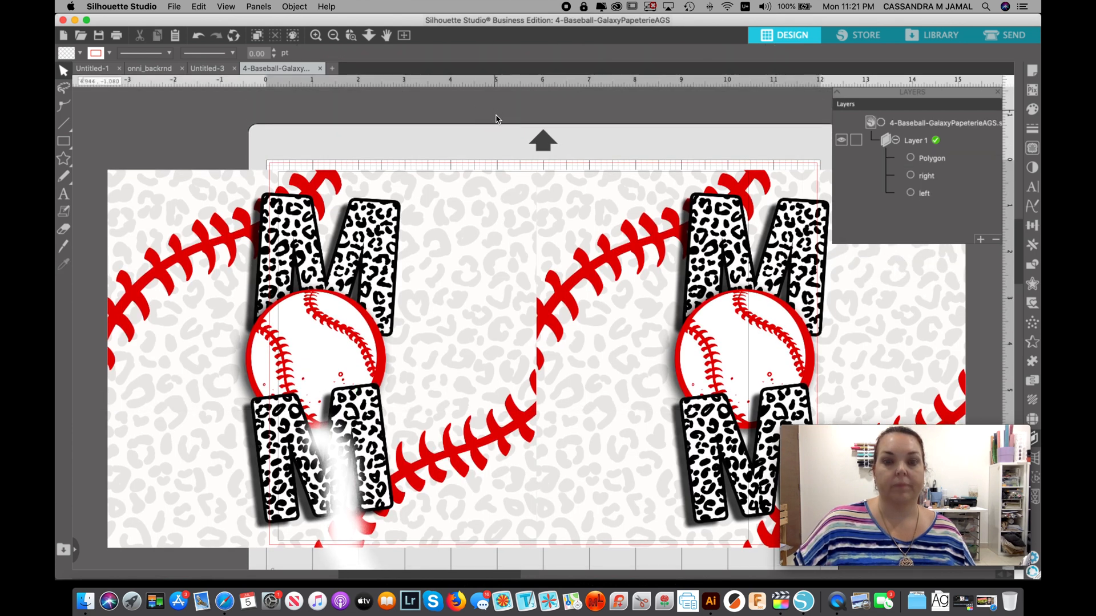
key(super+v)
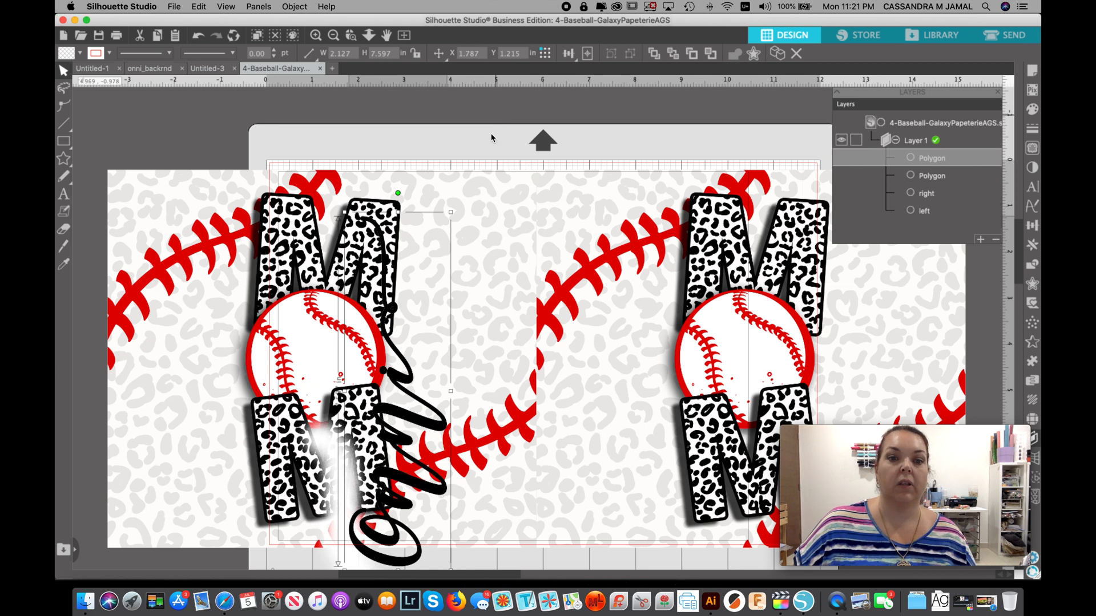
drag(419, 414, 539, 385)
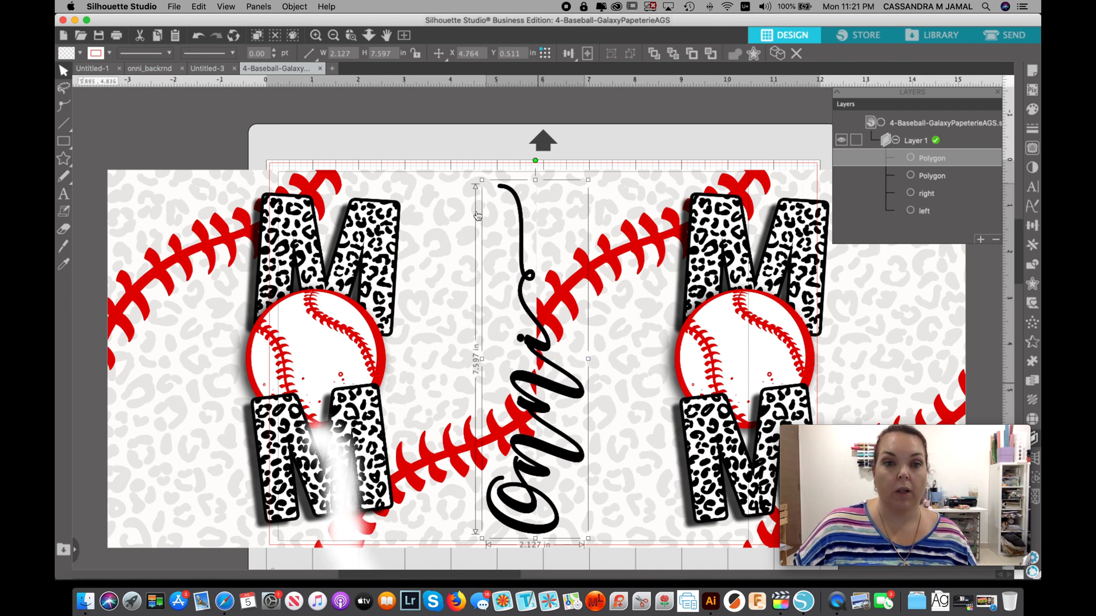
- Rename the script lettering's entry in the layer list as "name"
click(347, 545)
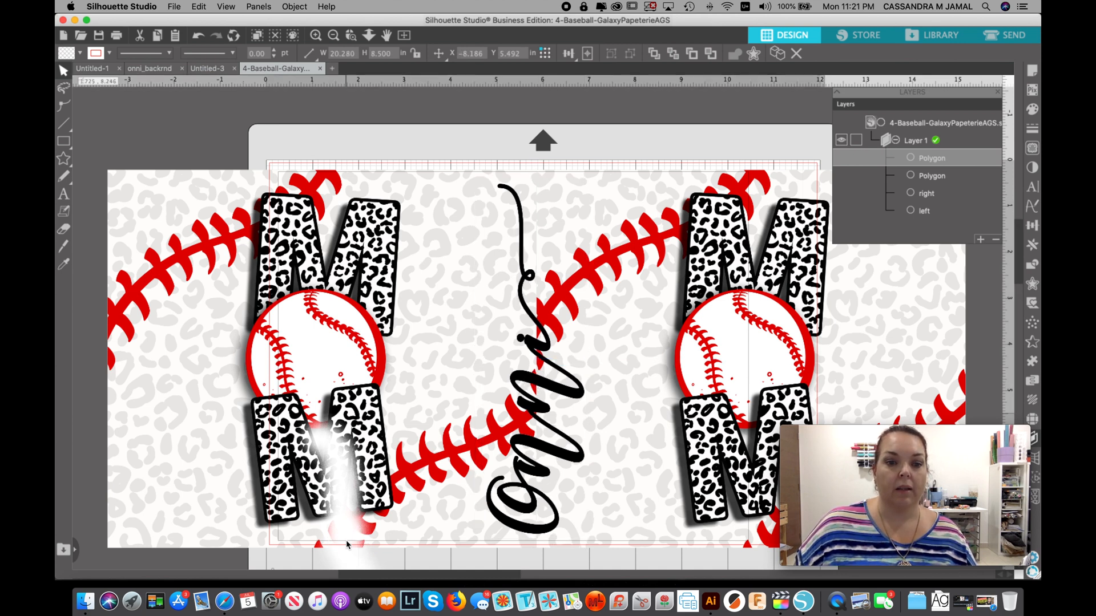
click(935, 160)
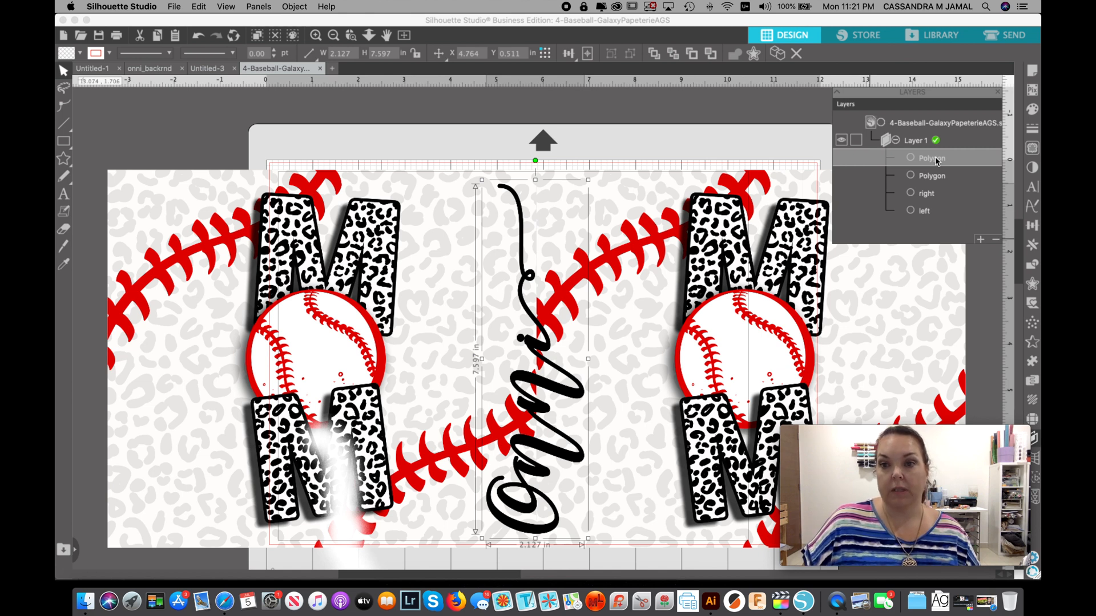
double_click(935, 160)
text(onni)
key(Return)
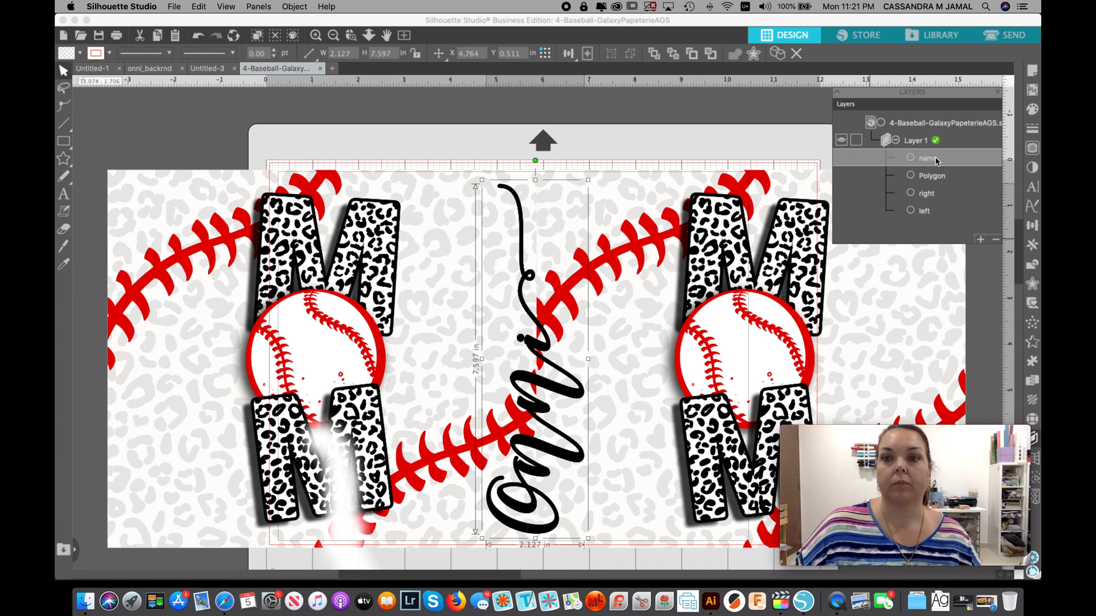
- Rename the white blurred shape's entry in the layer list as "airbrush"
click(934, 177)
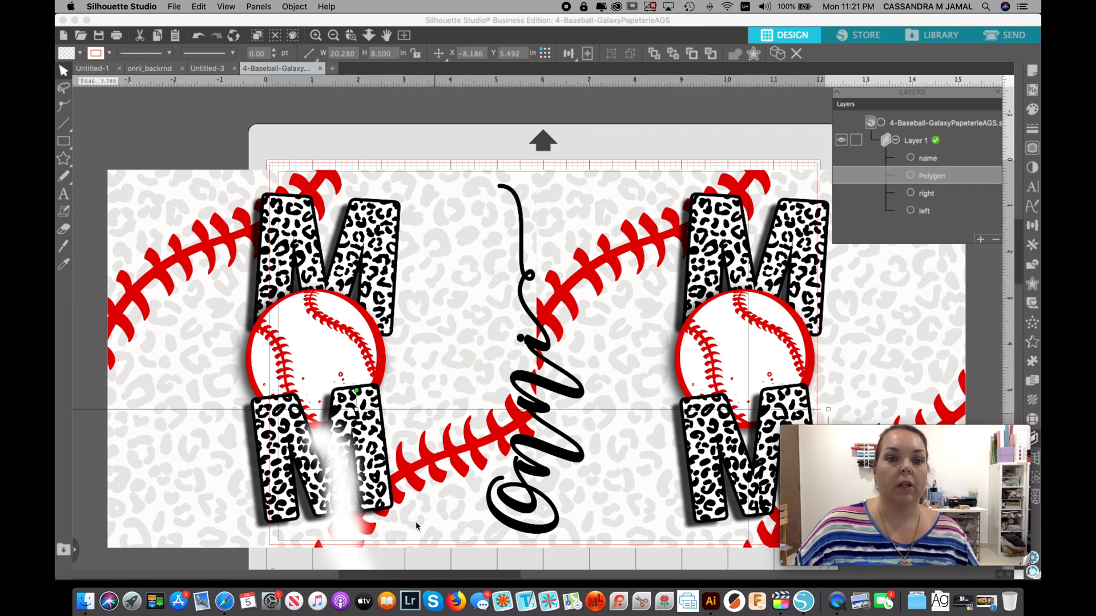
double_click(947, 177)
text(airbru)
key(Escape)
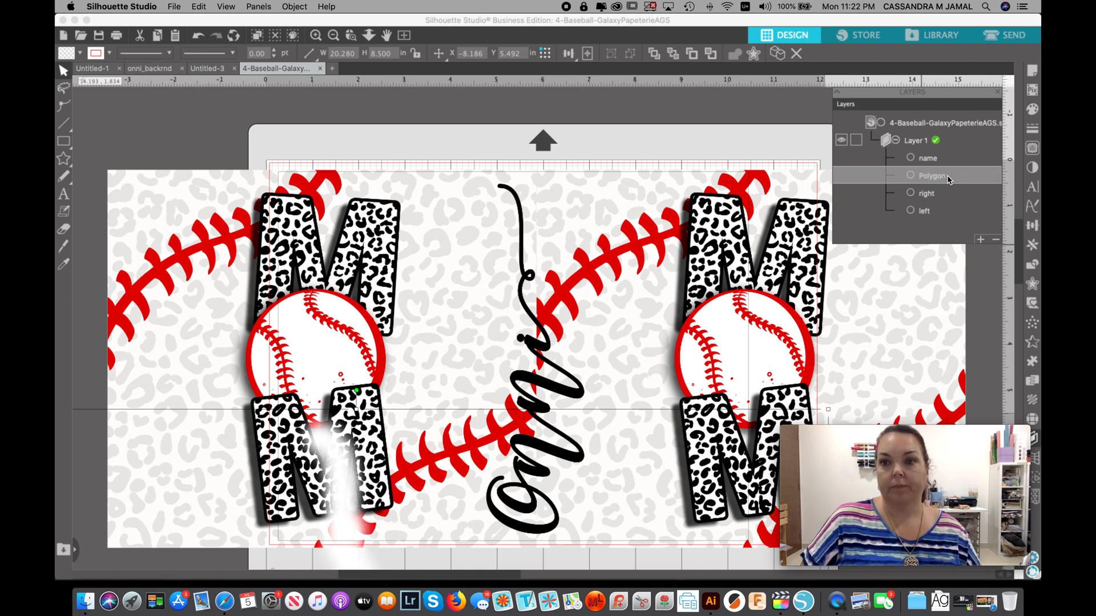
- Move the airbrush shape over the seam behind the lettering, at about X -4.280 in, Y 0.059 in
click(344, 506)
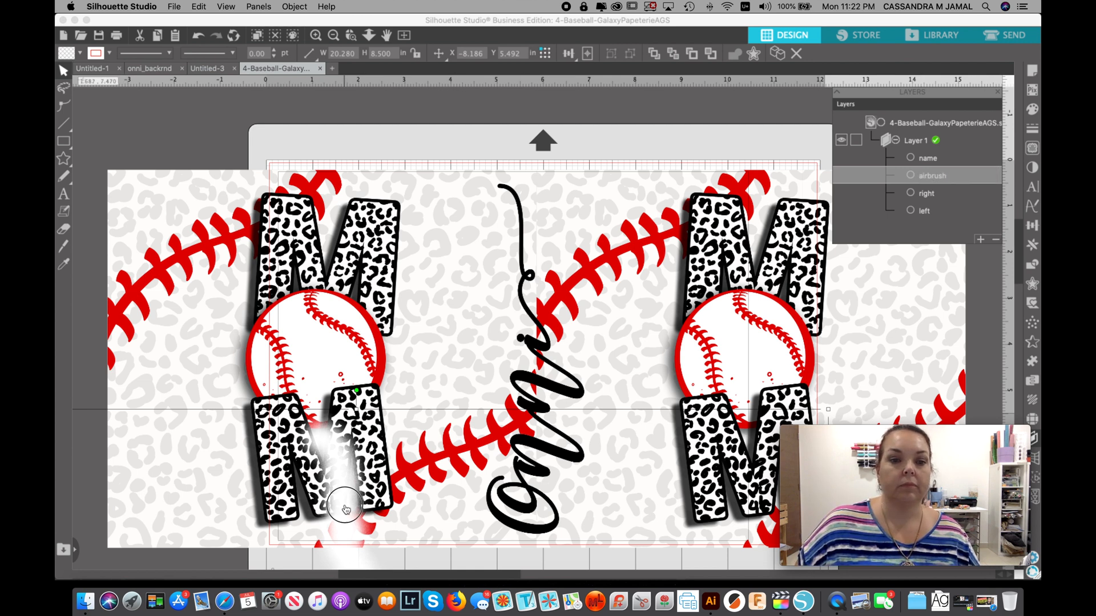
mouse_move(350, 556)
mouse_down()
mouse_move(562, 391)
mouse_move(536, 314)
mouse_up()
scroll(536, 314, left, 1)
key(Left)
key(Left)
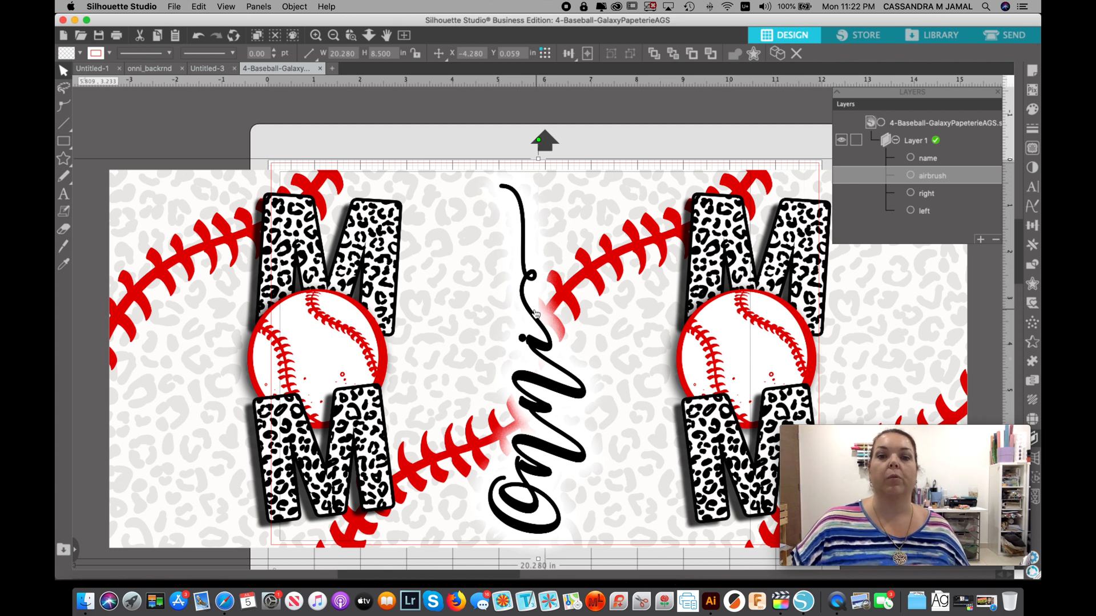
click(582, 128)
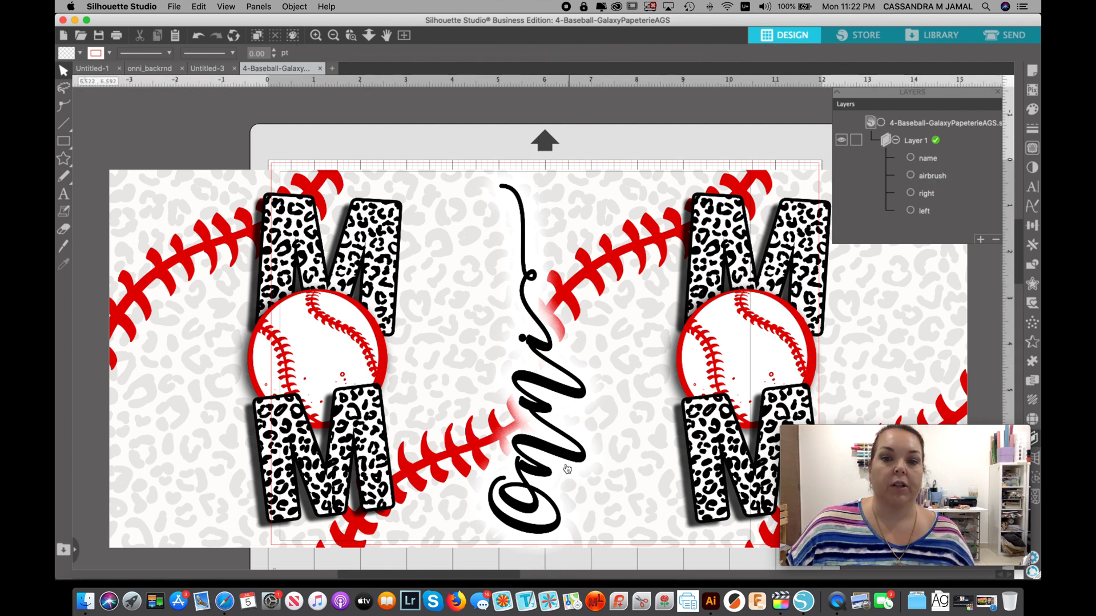
- Delete the script lettering from the baseball document, leaving the airbrush shape on the seam
click(935, 160)
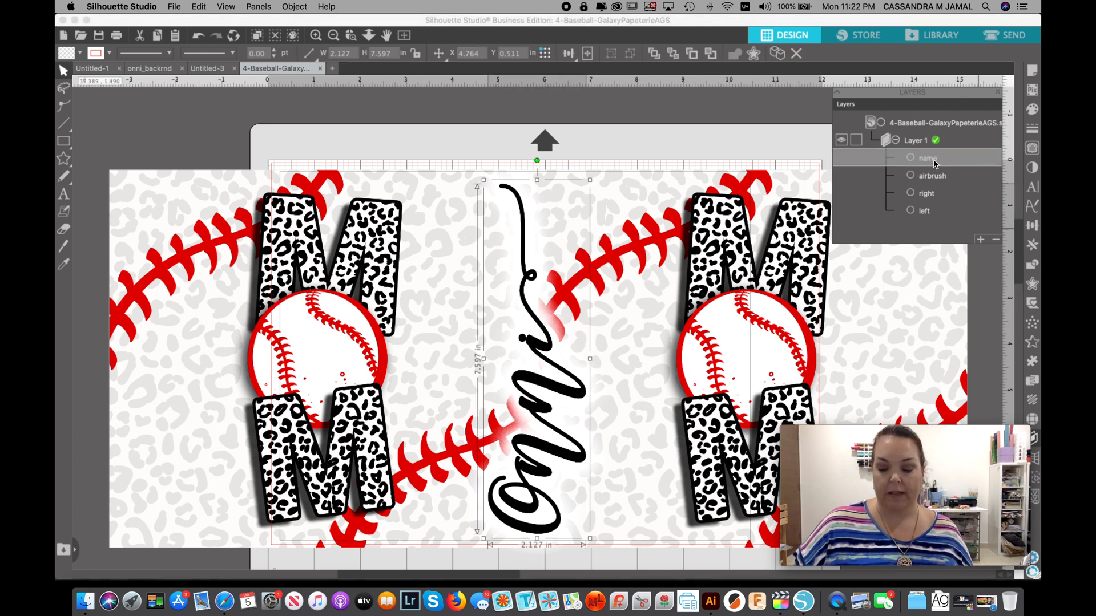
key(Delete)
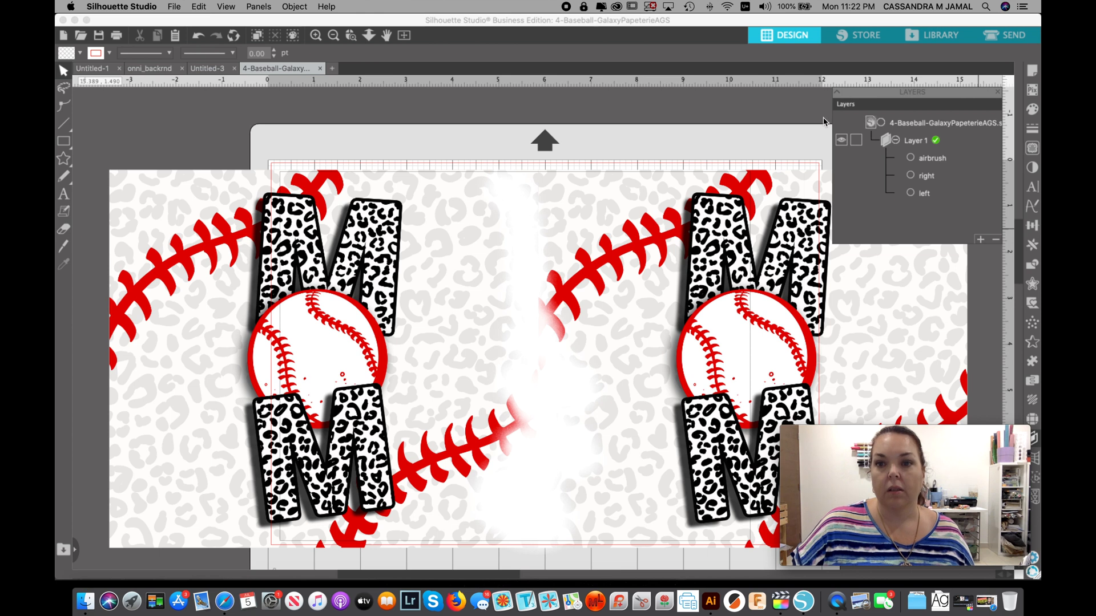
click(706, 113)
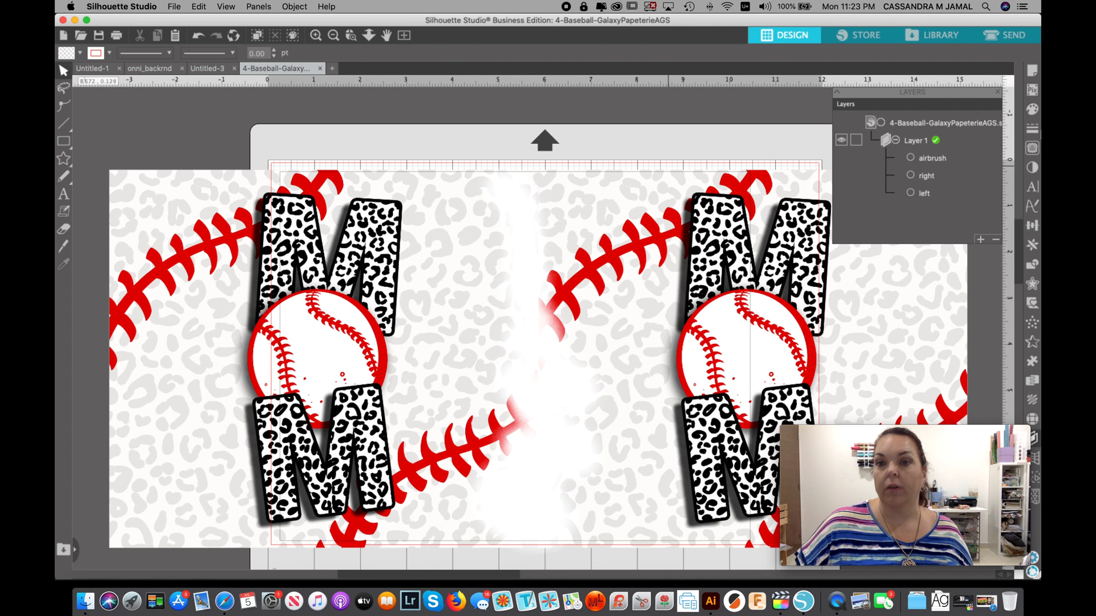
- Copy the airbrush shape and paste the copy in front, exactly over the original
click(936, 163)
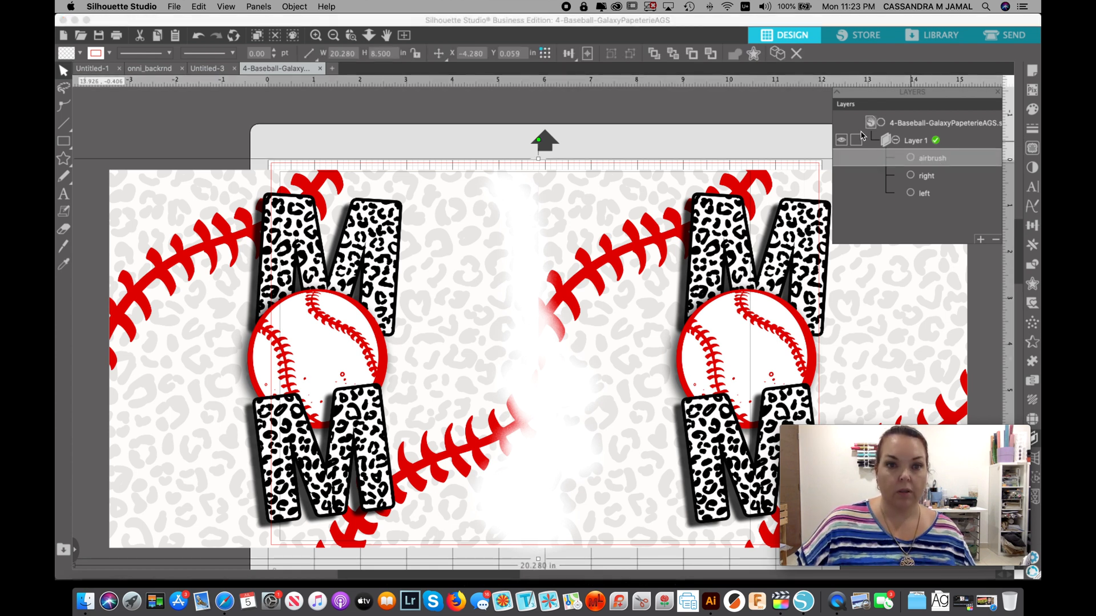
click(198, 7)
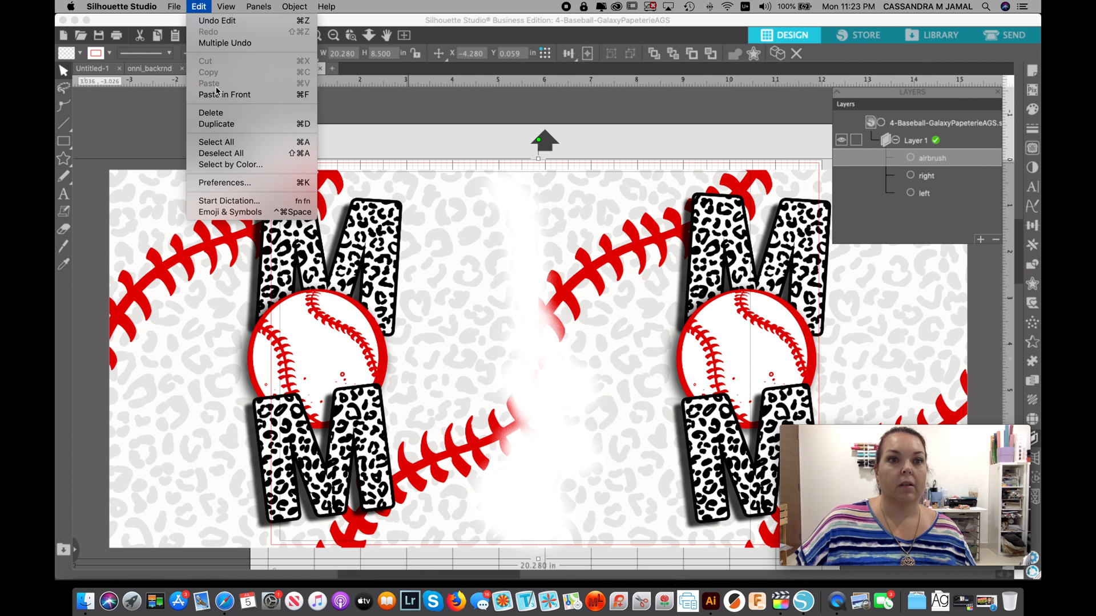
click(924, 159)
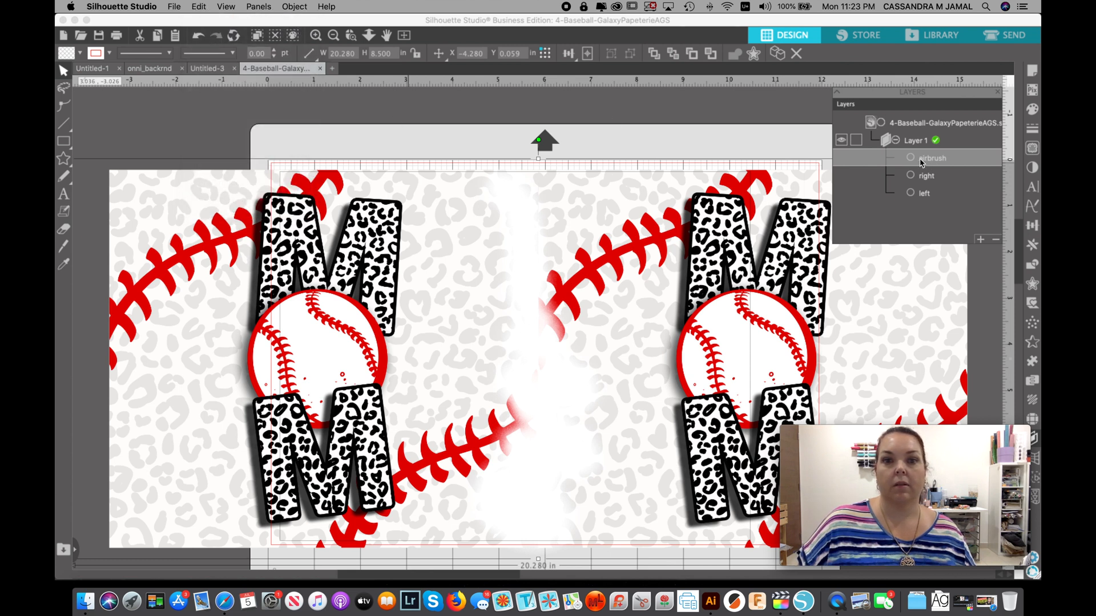
click(200, 7)
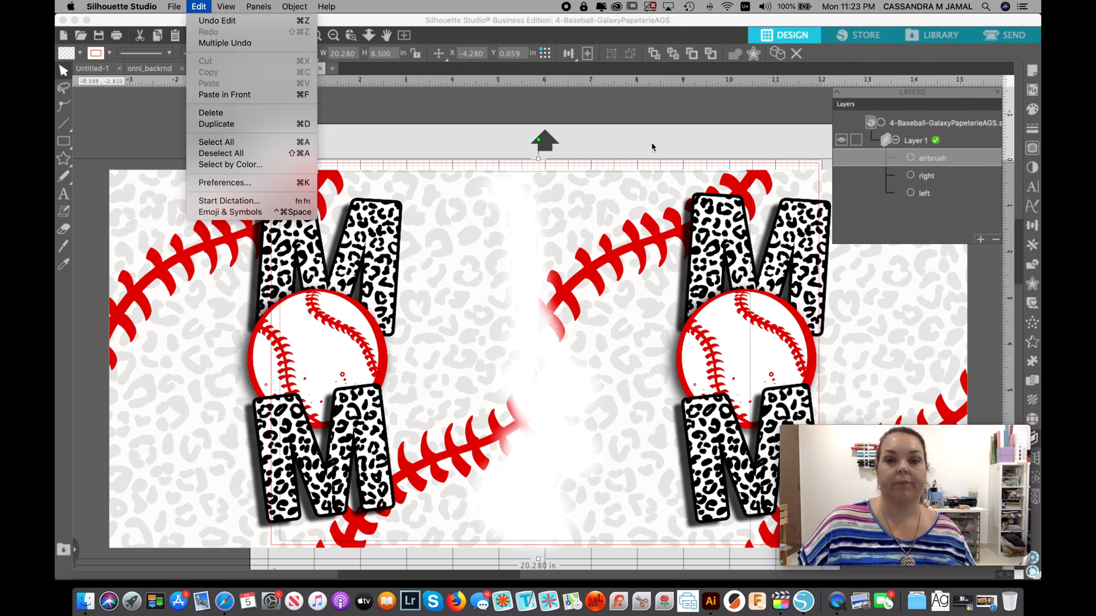
right_click(525, 195)
click(544, 242)
click(202, 8)
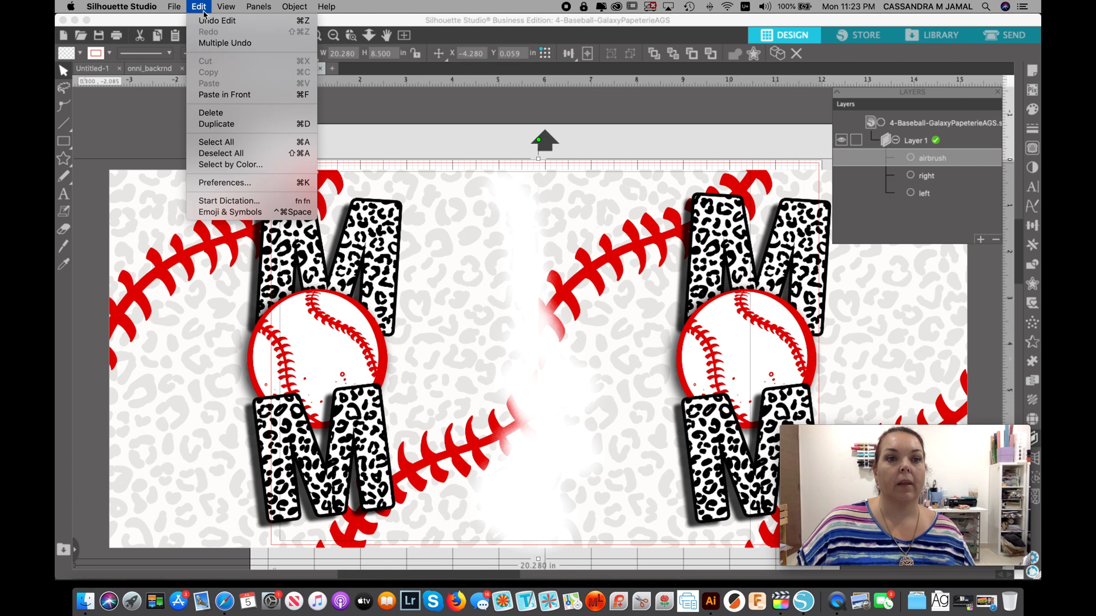
click(231, 100)
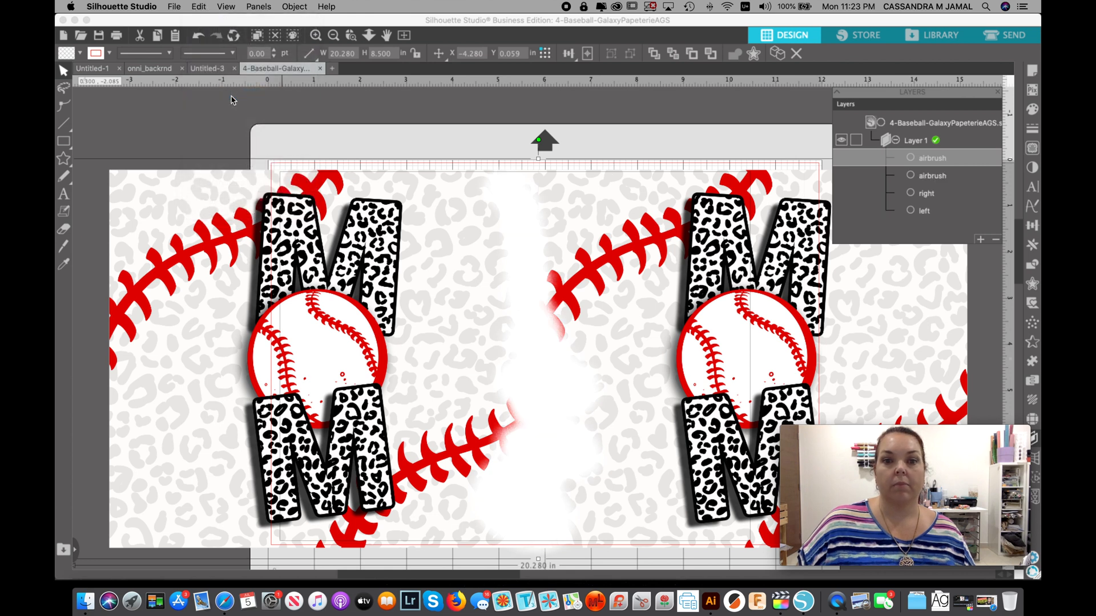
- Rename the front airbrush copy as "airbrush1" and the one beneath it as "airbrush2"
double_click(951, 159)
text(1)
double_click(949, 177)
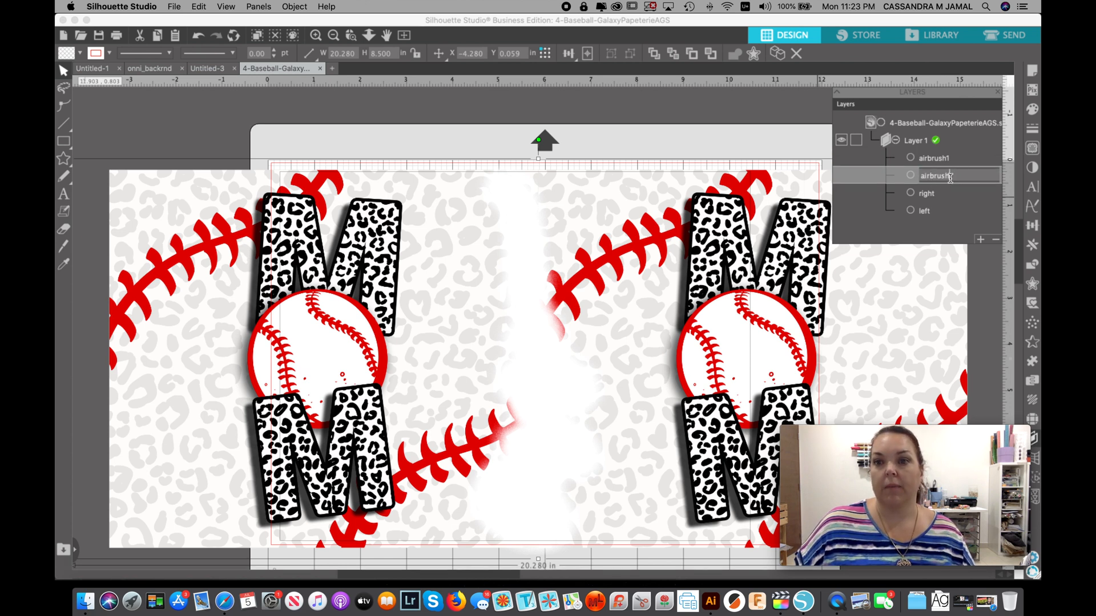
text(2)
click(924, 232)
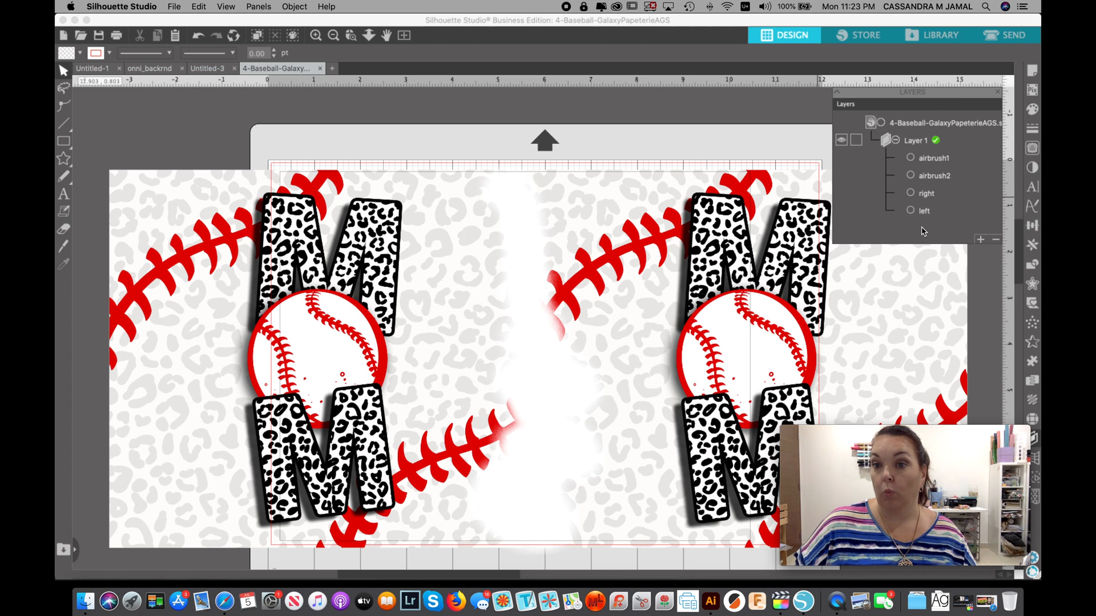
- Move airbrush2 below the right design in the stacking order, directly above the left design
click(935, 179)
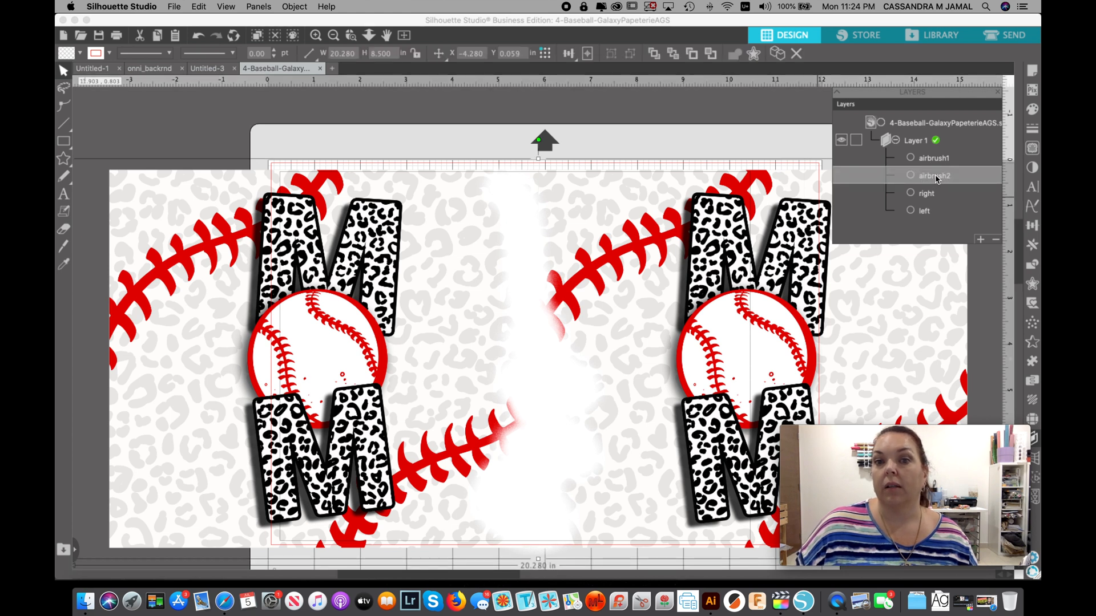
click(935, 178)
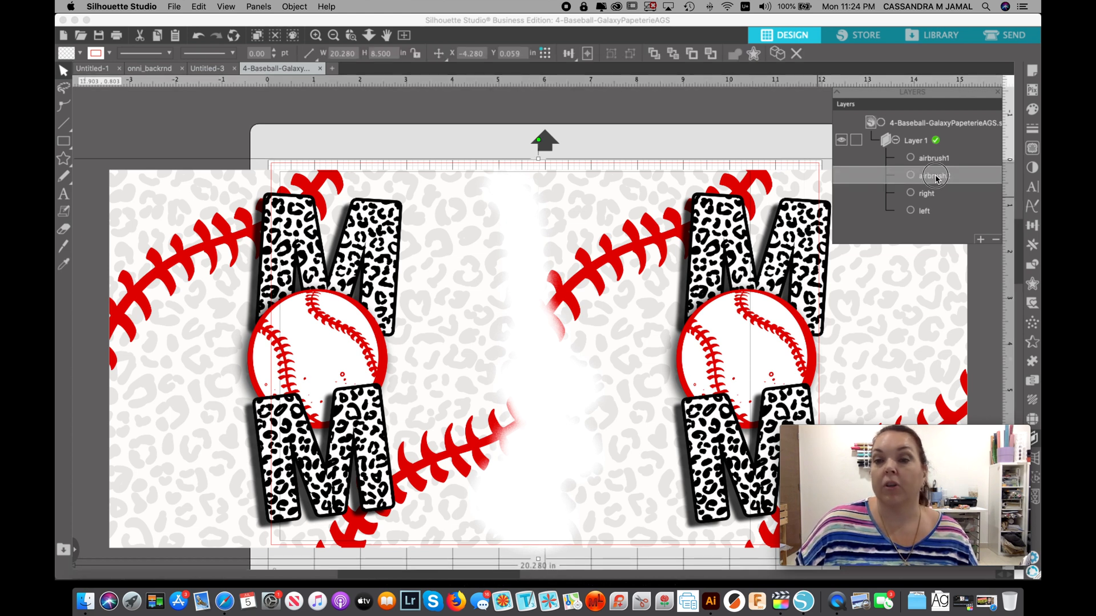
drag(936, 178, 936, 204)
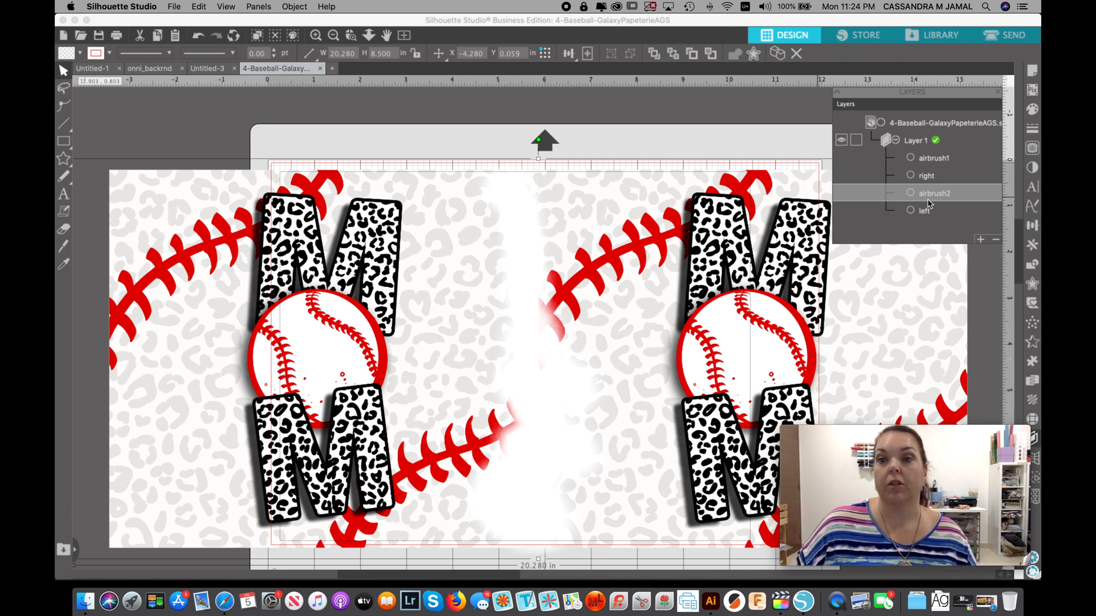
- Group airbrush1 with the right design and name the group "right group"
click(925, 177)
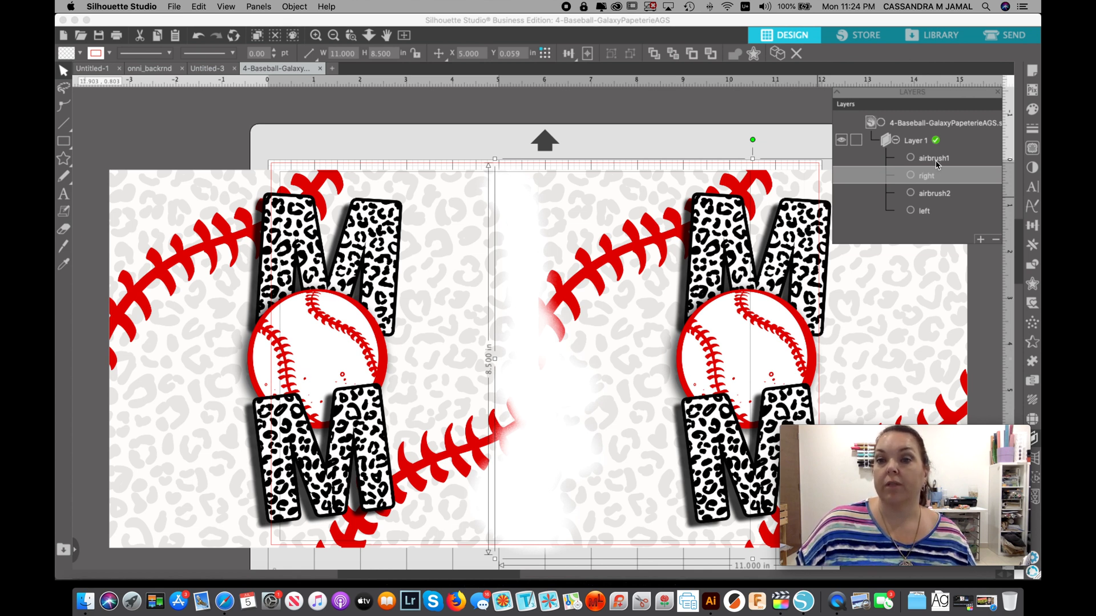
shift+click(935, 159)
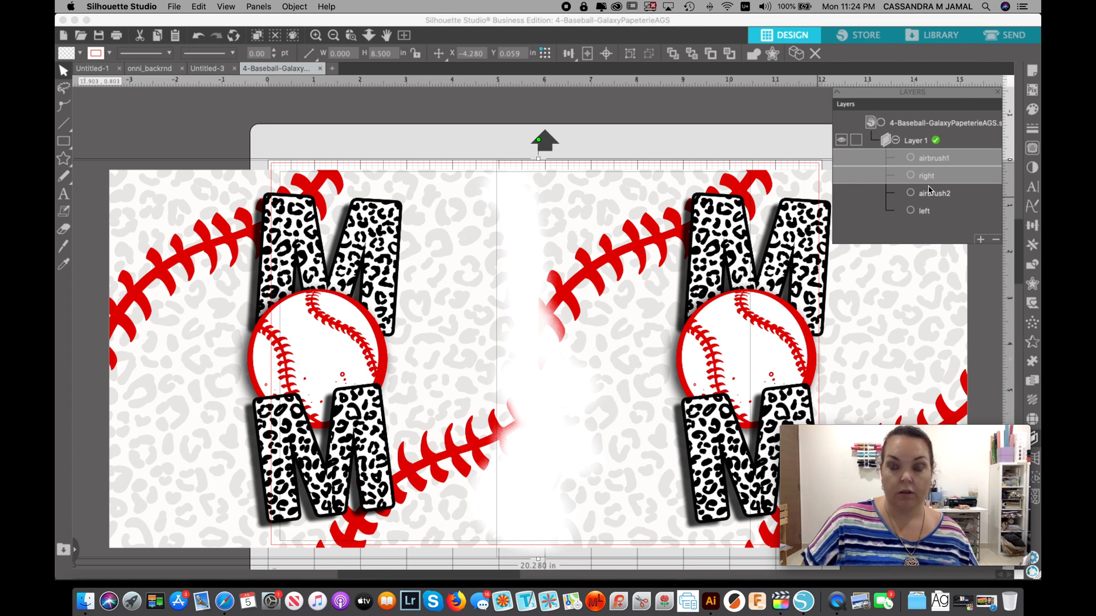
key(super+g)
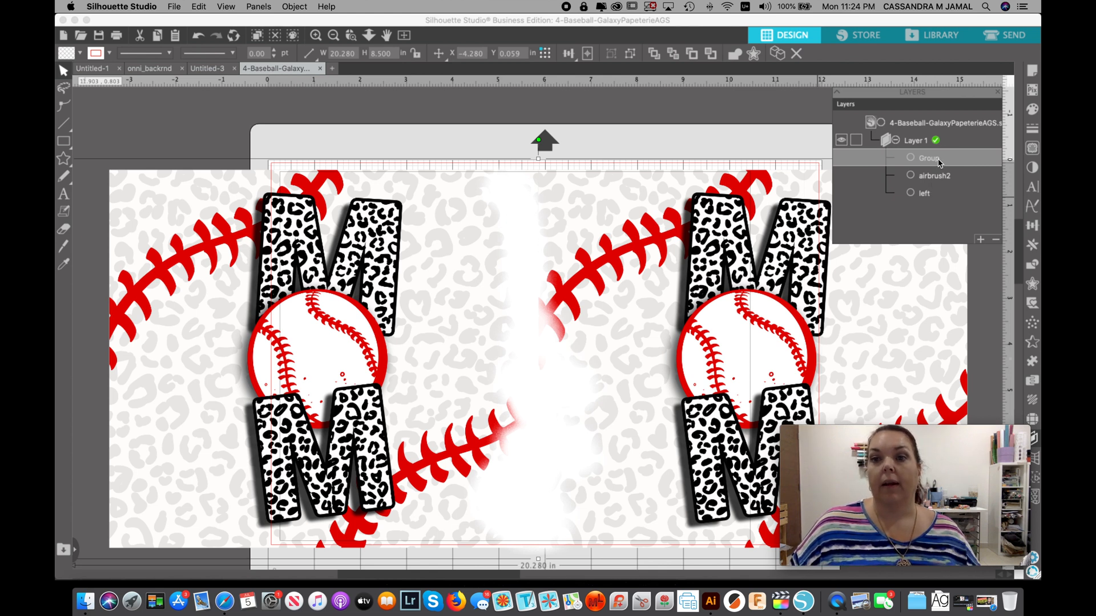
double_click(938, 164)
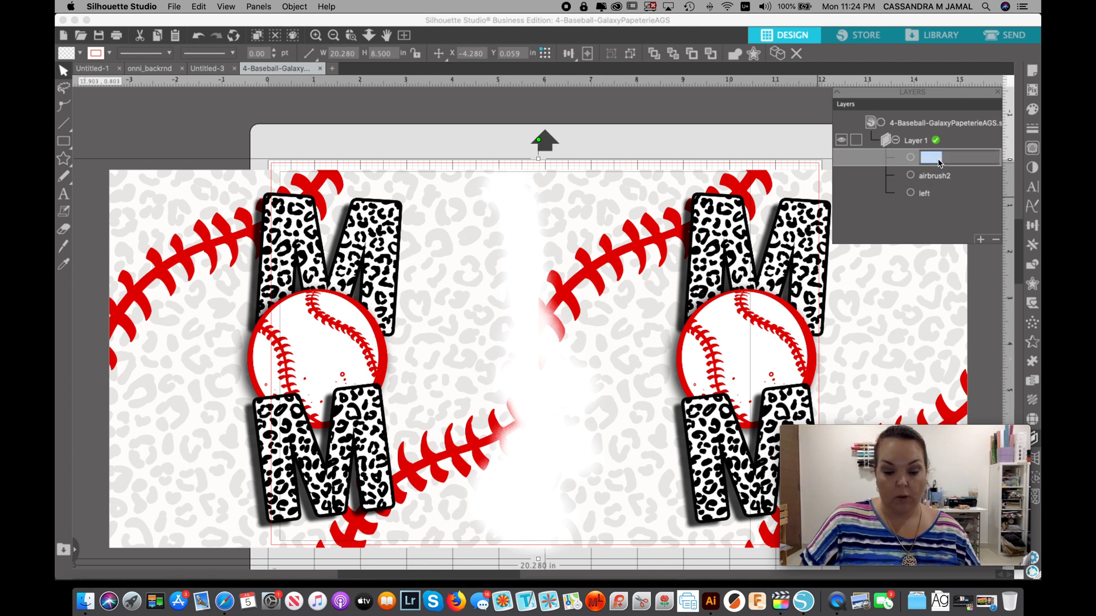
text(right group)
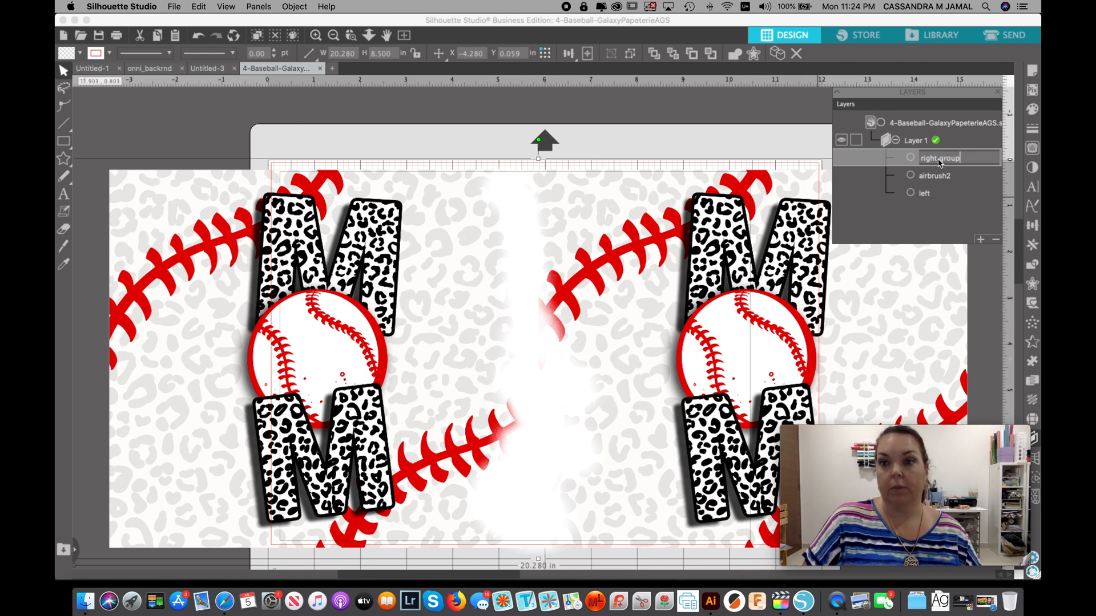
- Group airbrush2 with the left design and name the group "left group"
key(Return)
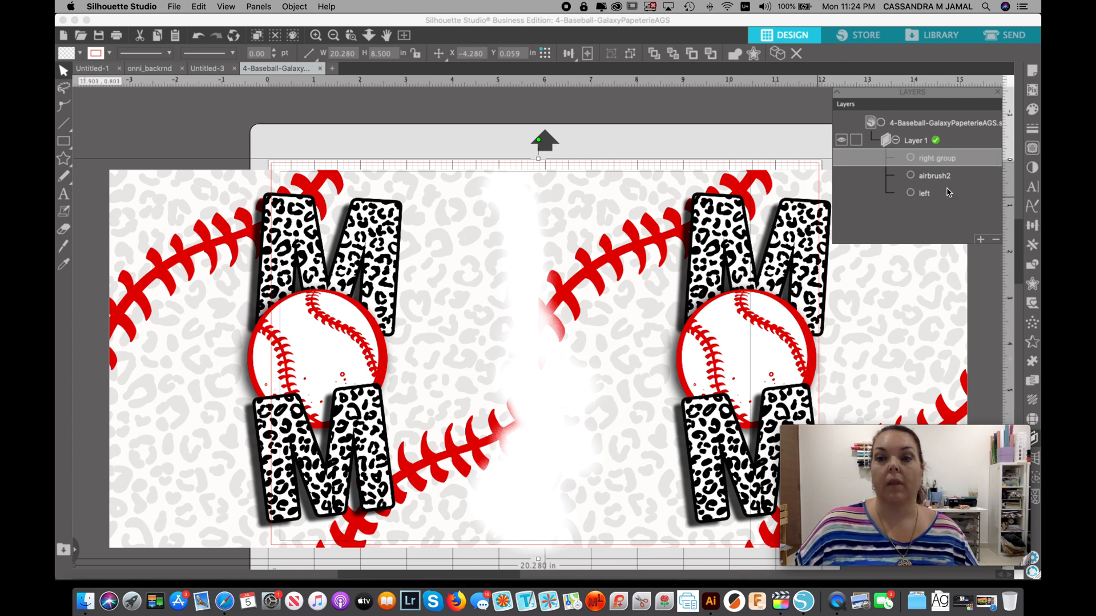
click(943, 179)
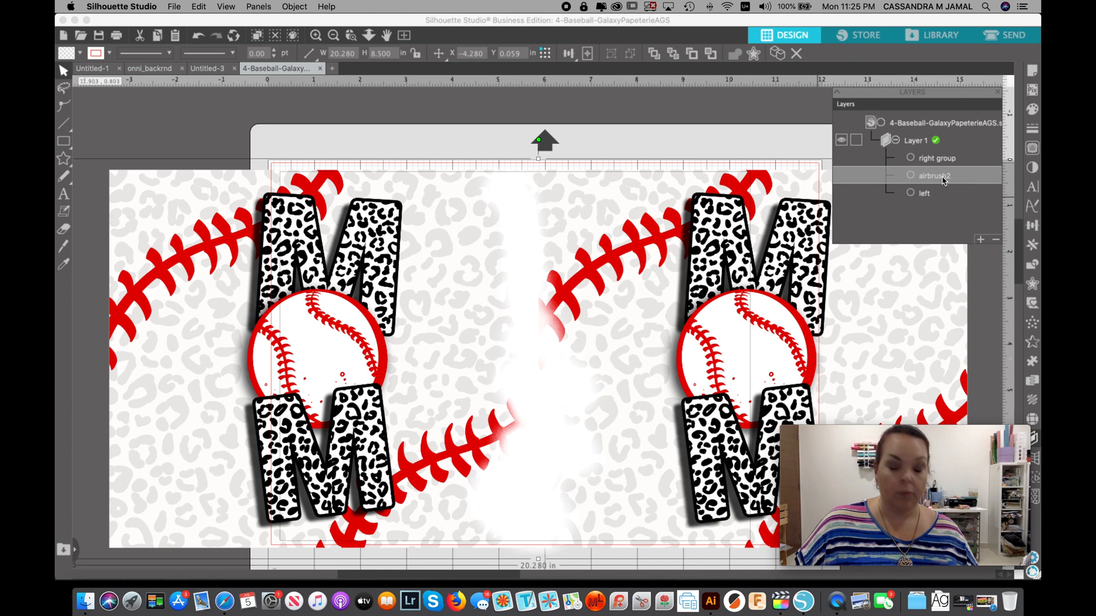
shift+click(926, 196)
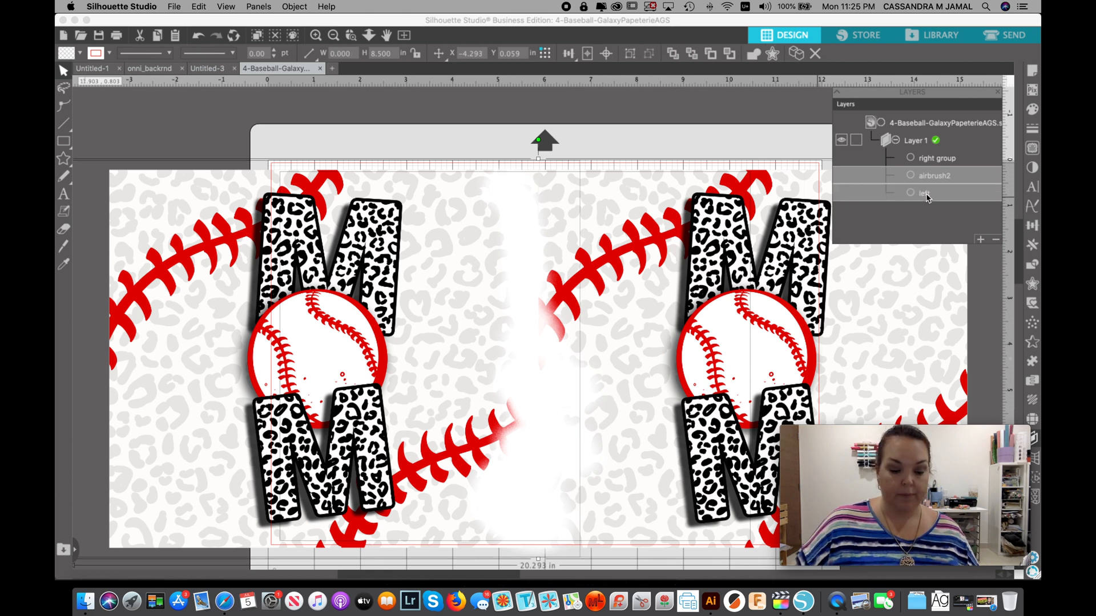
key(super+g)
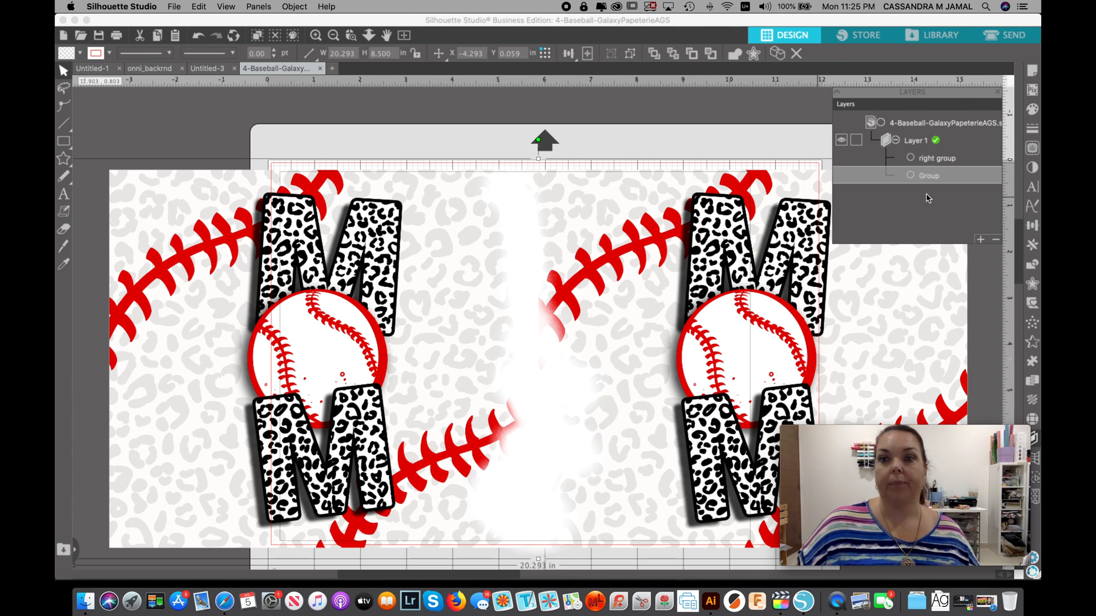
click(943, 178)
click(943, 178)
text(left group)
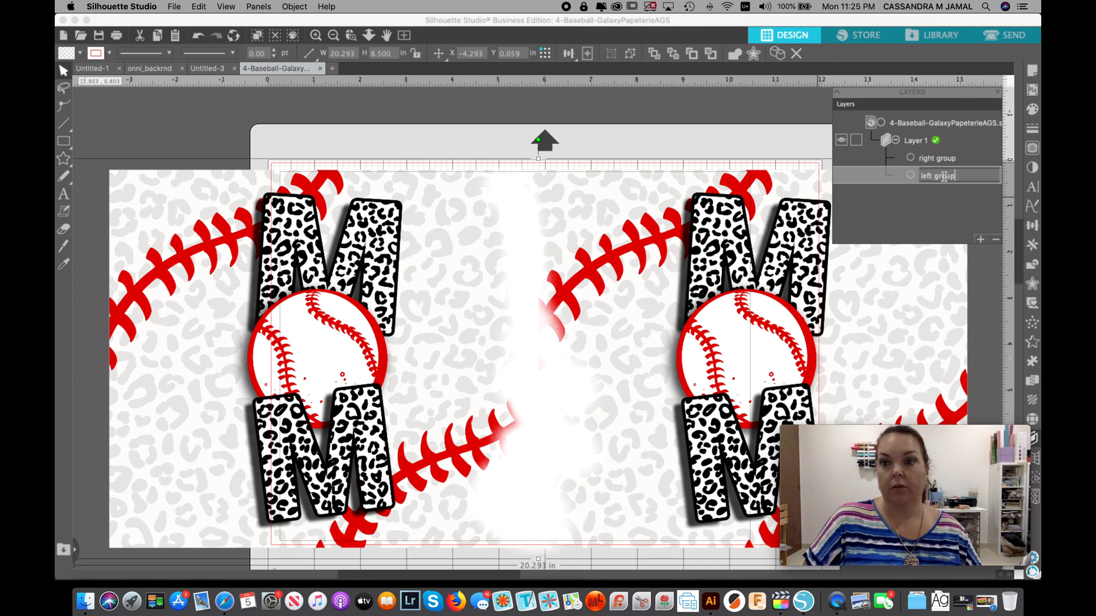
key(Return)
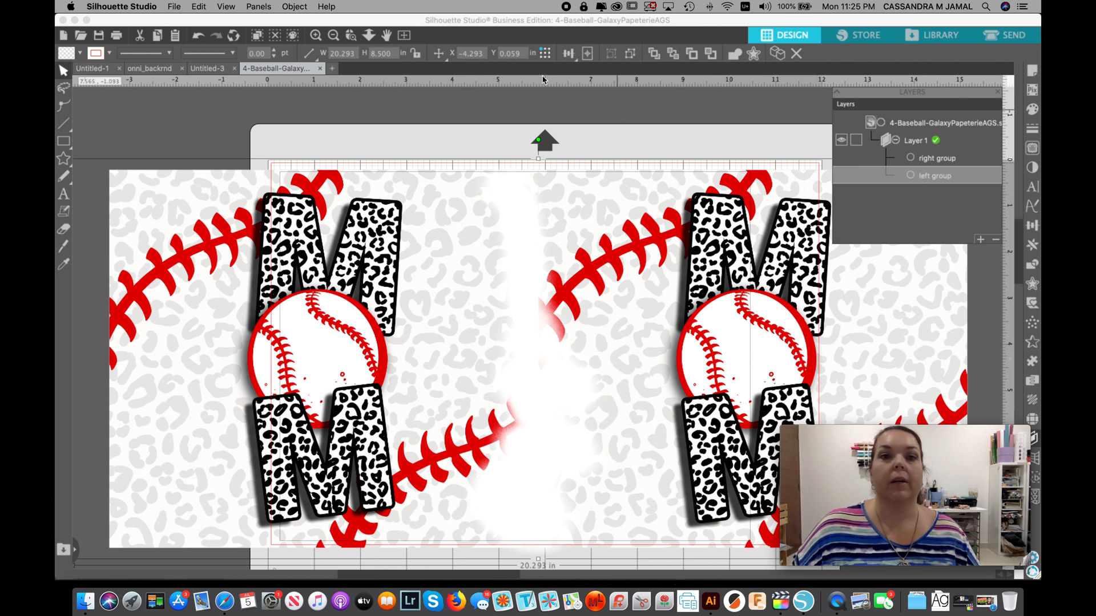
- Separate the two halves by moving the right group down below the left design and shifting the left group over onto the mat
click(336, 37)
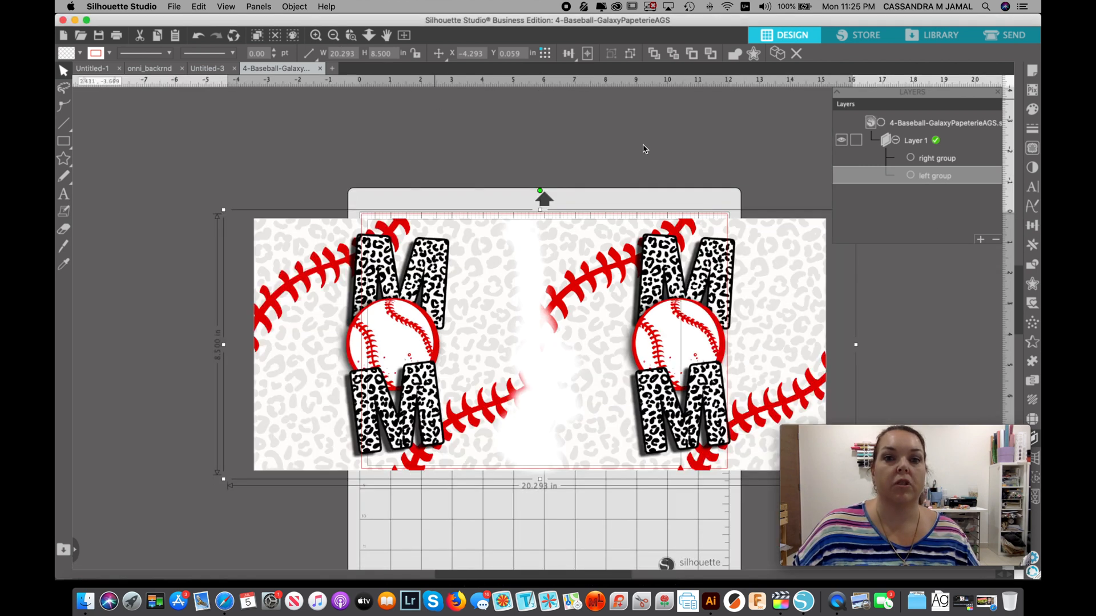
click(335, 37)
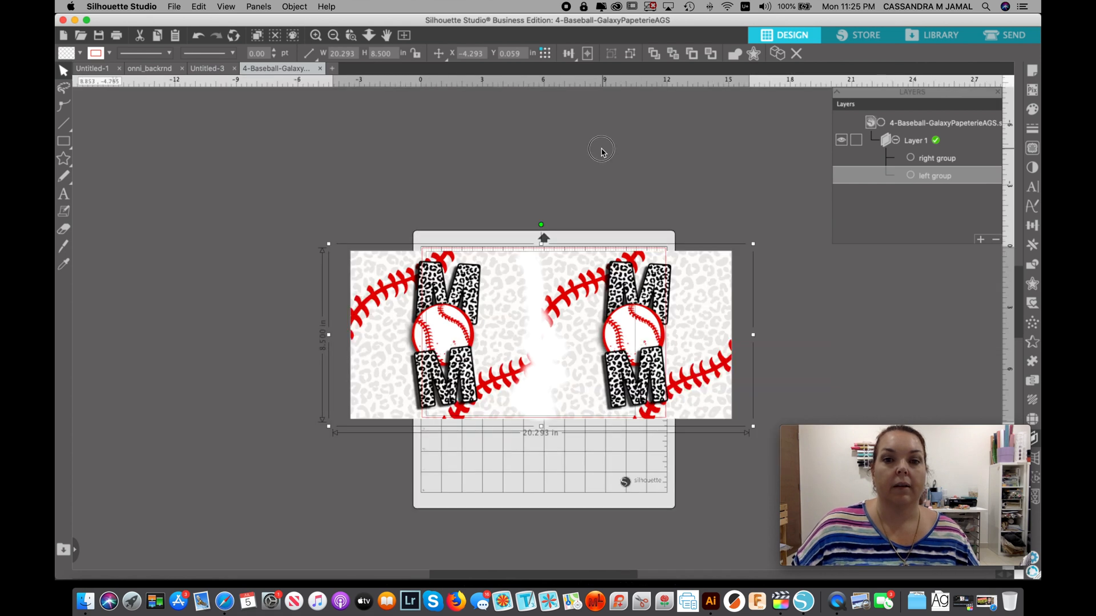
click(599, 151)
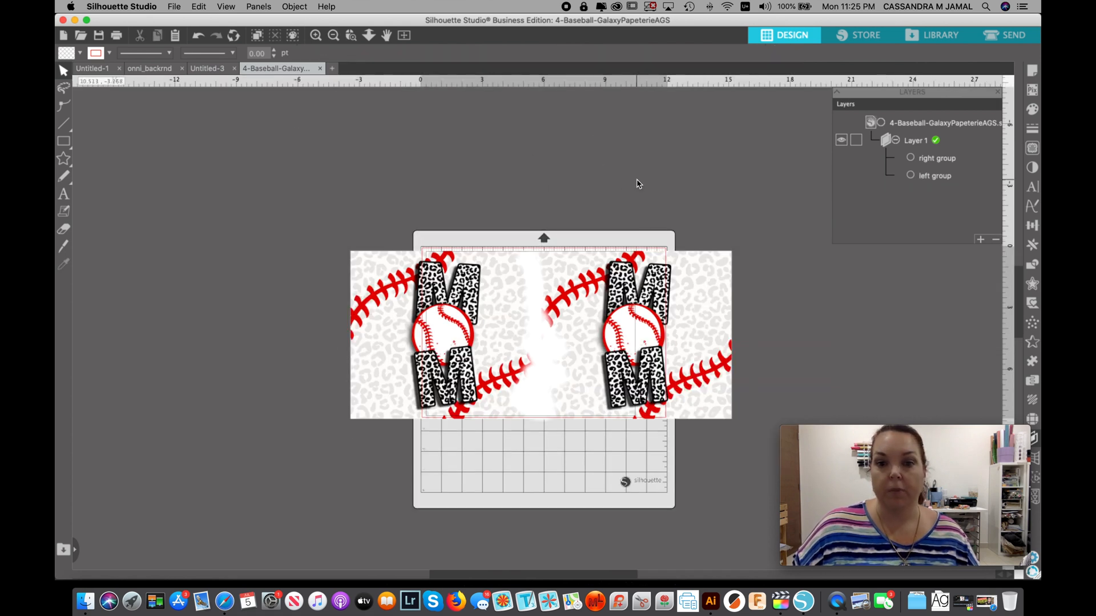
click(668, 304)
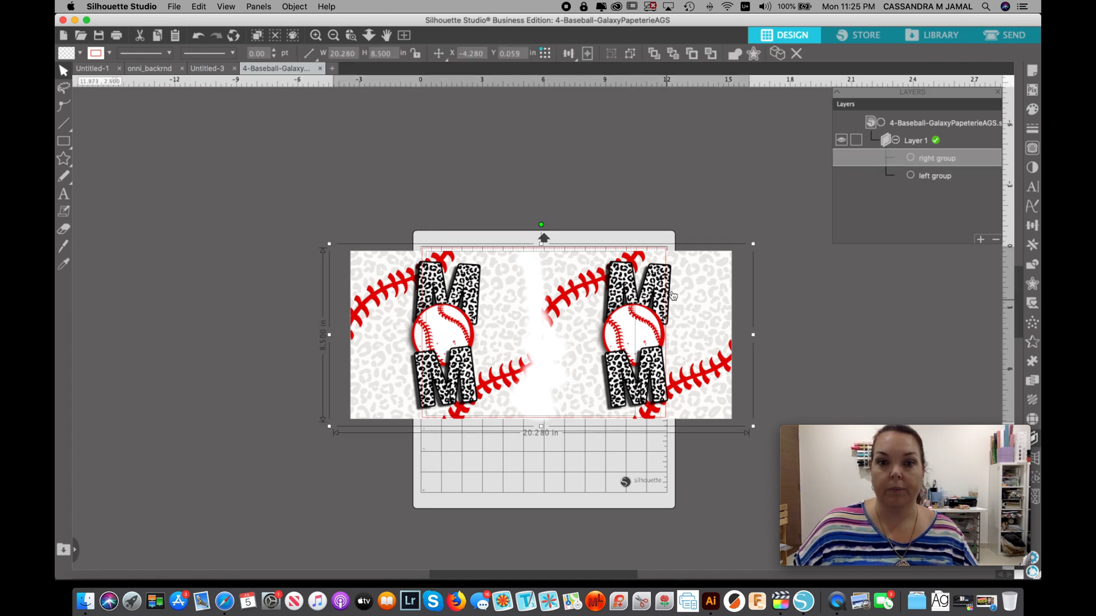
click(702, 284)
drag(702, 284, 622, 469)
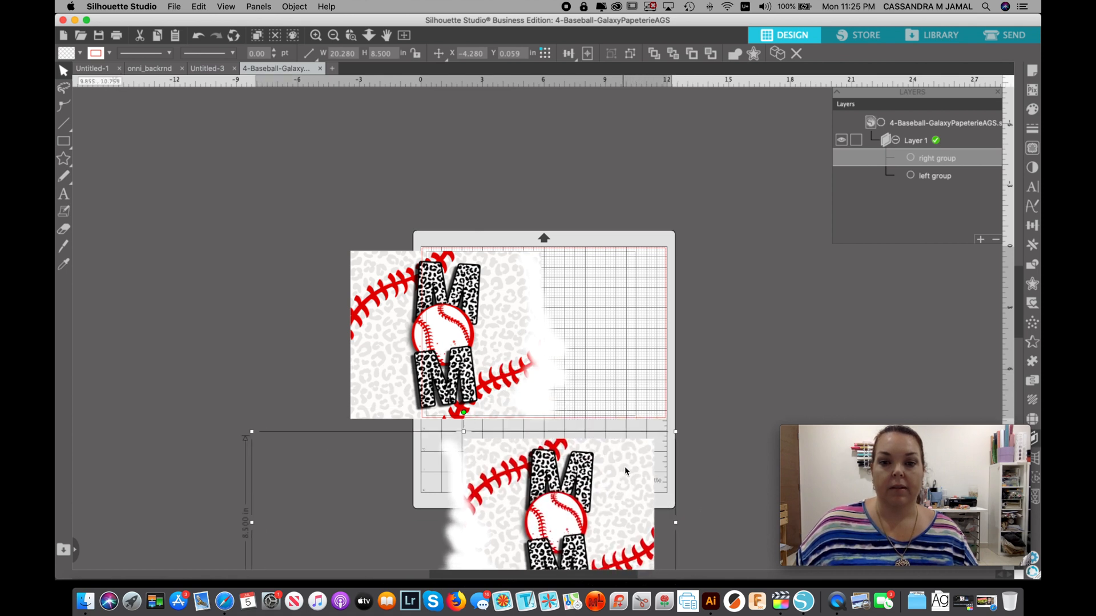
drag(480, 308, 530, 308)
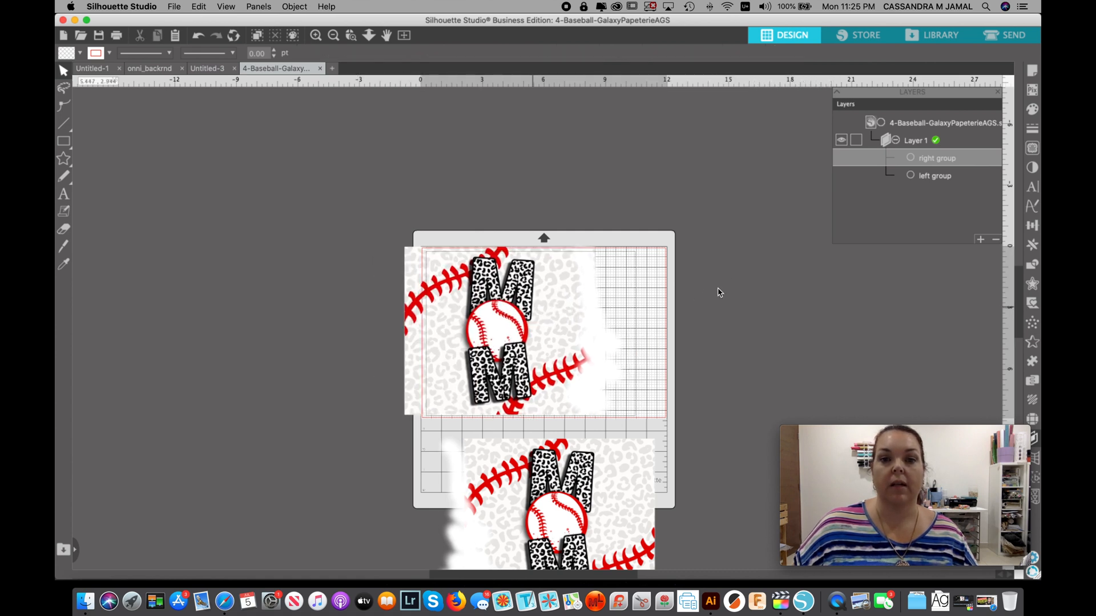
- Move the right group beneath the left group in the stacking order
click(947, 174)
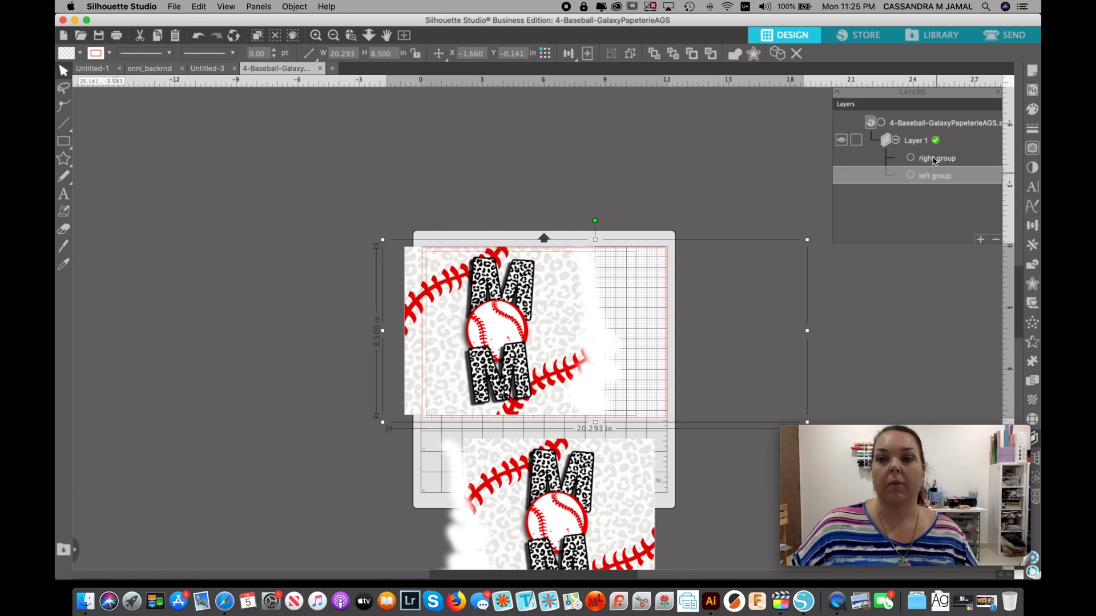
drag(934, 161, 935, 188)
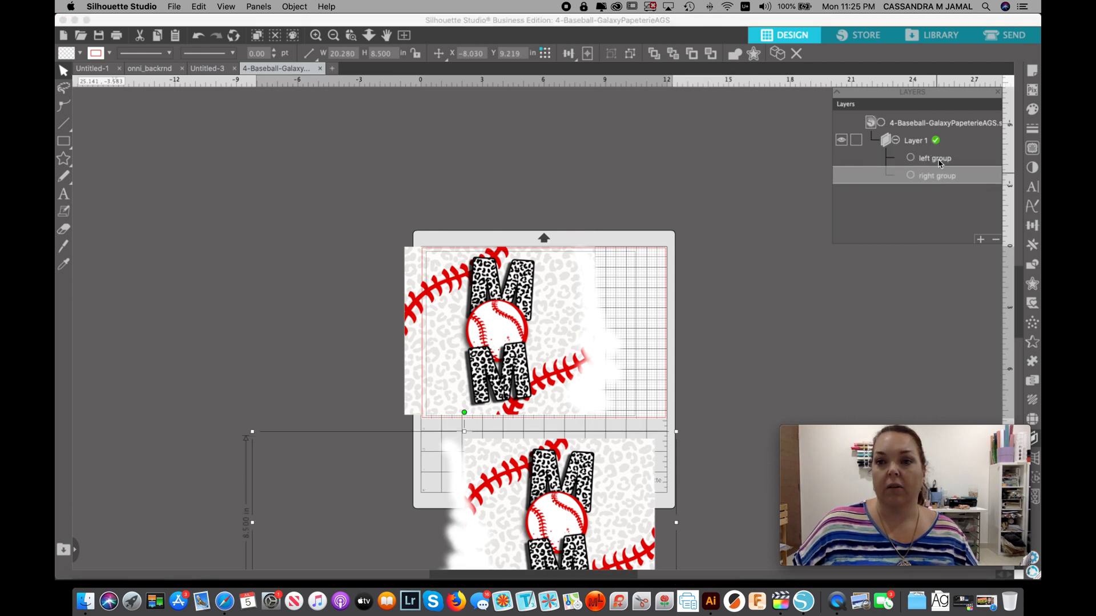
click(939, 164)
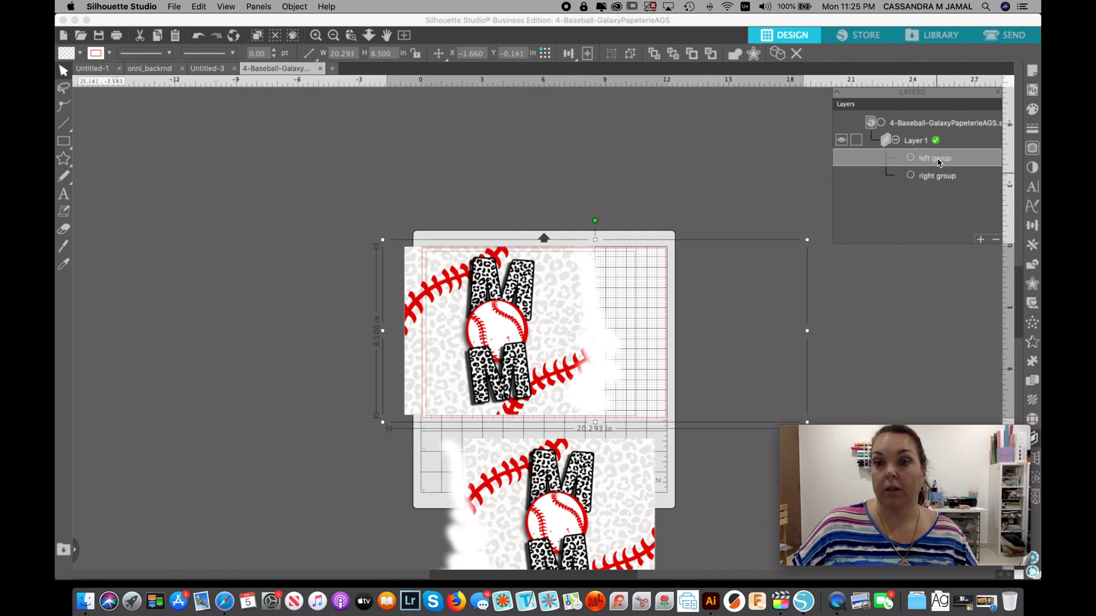
mouse_move(938, 162)
mouse_down()
mouse_move(938, 188)
mouse_move(941, 153)
mouse_up()
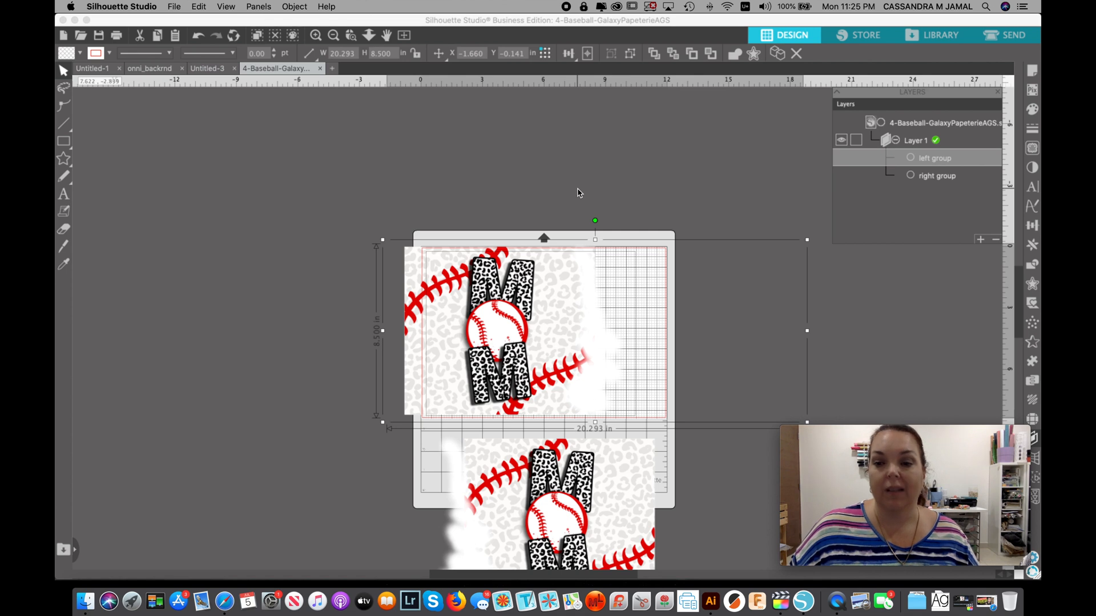
- Draw a rectangle over the left half up to its seam edge and set it to 9.3 in wide and 8.2 in high
click(406, 36)
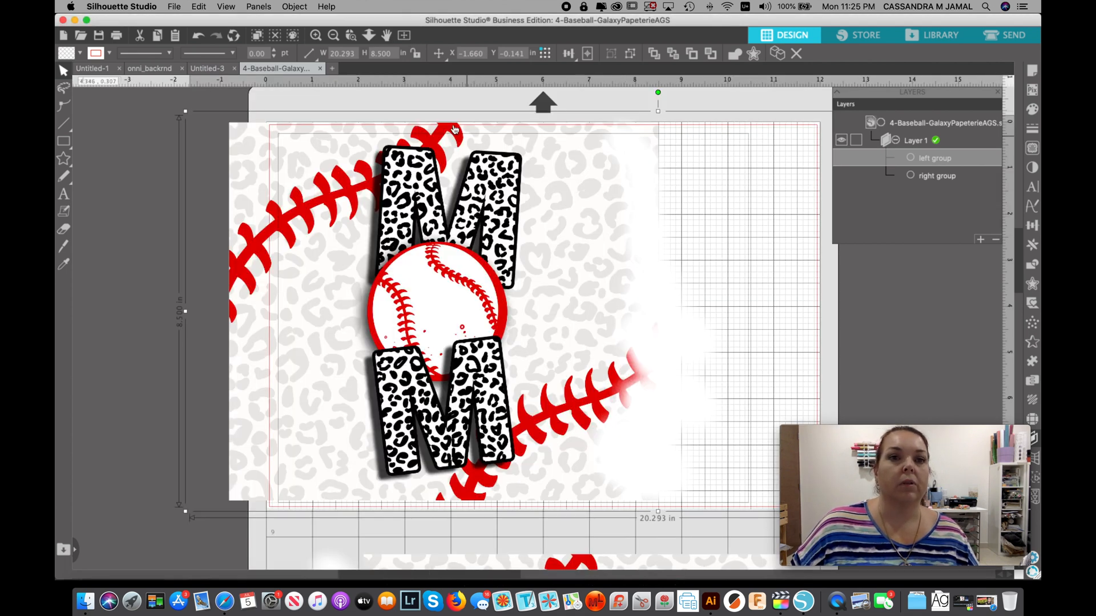
click(154, 168)
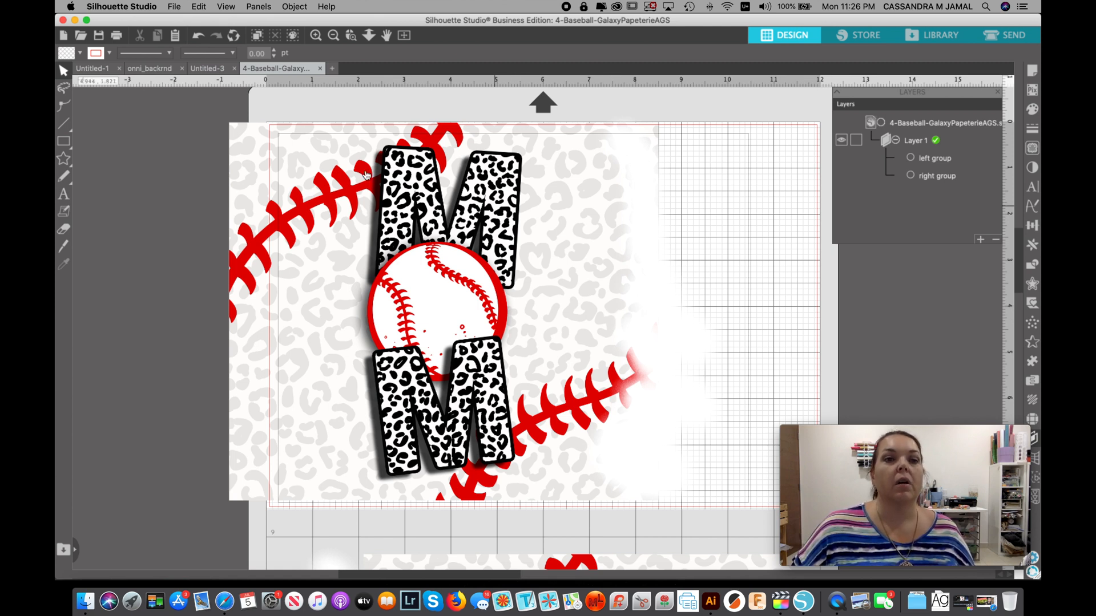
click(68, 145)
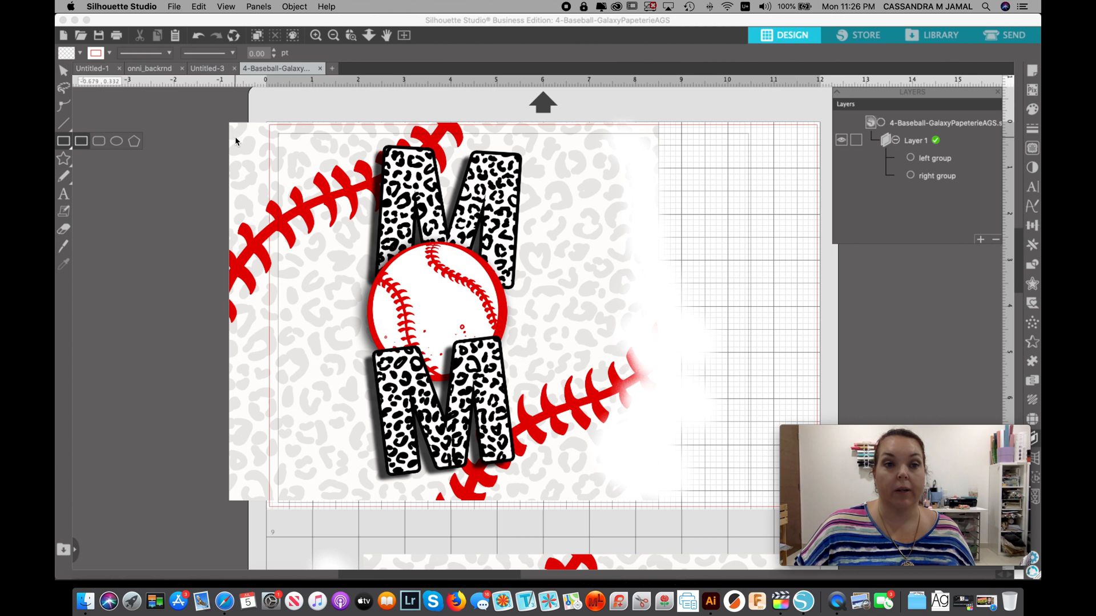
click(67, 140)
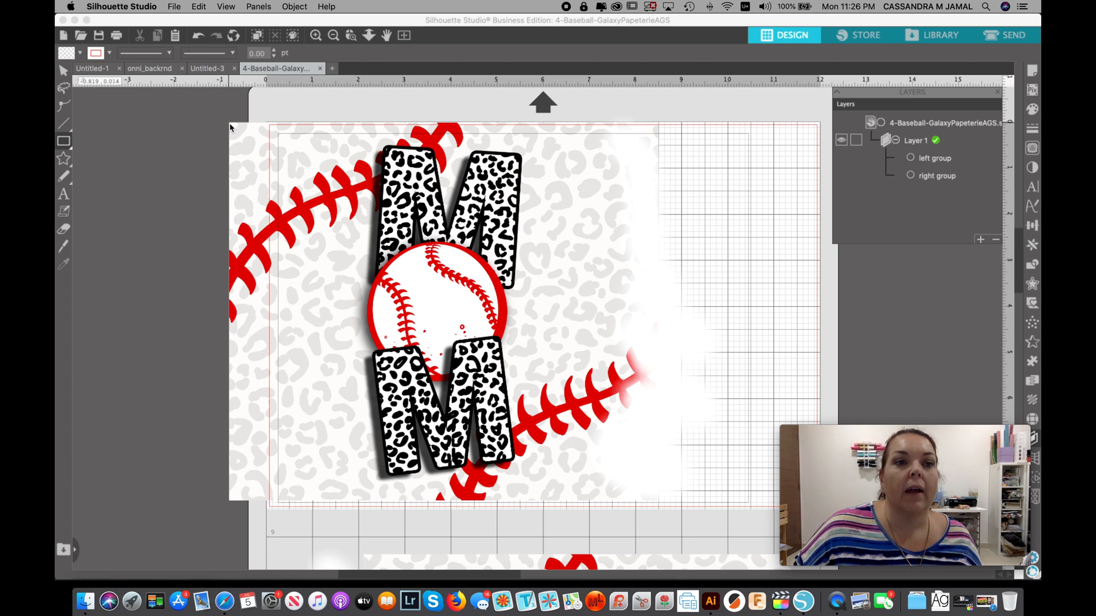
drag(229, 122, 657, 505)
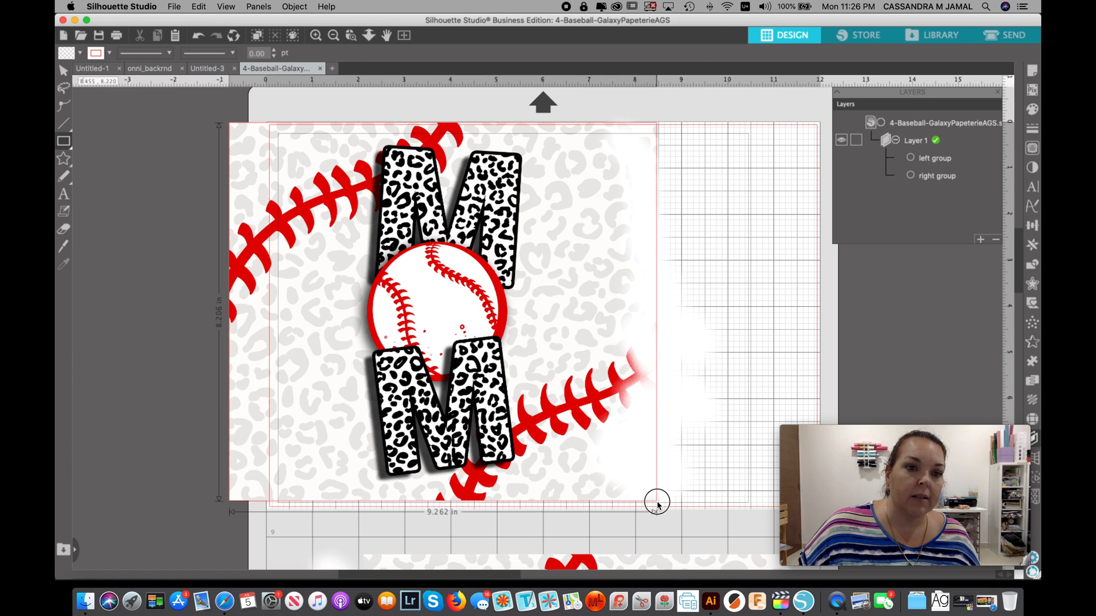
drag(658, 505, 659, 504)
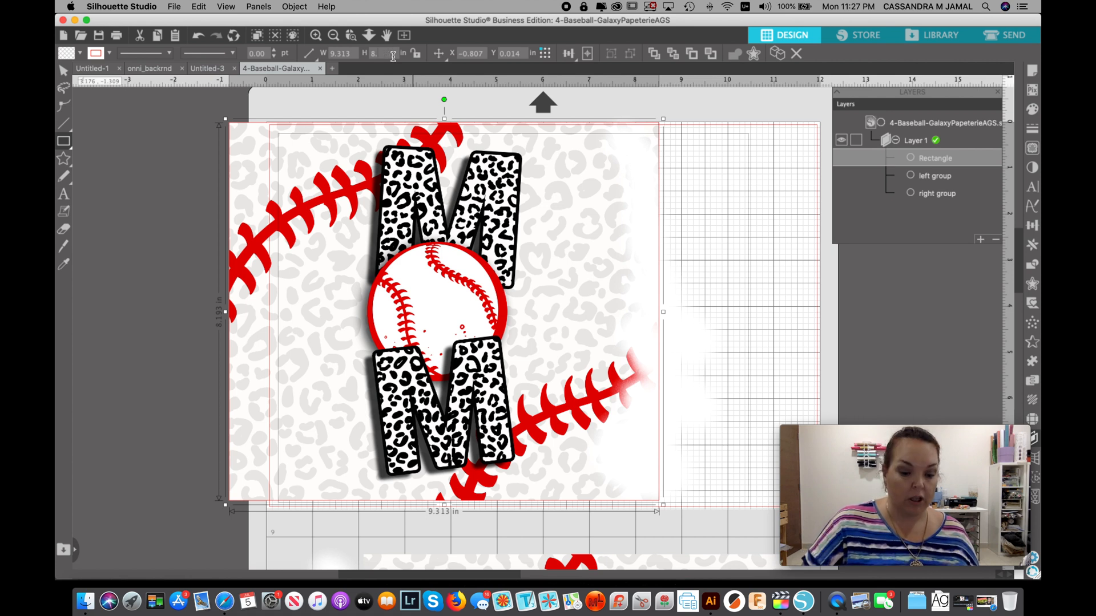
click(353, 54)
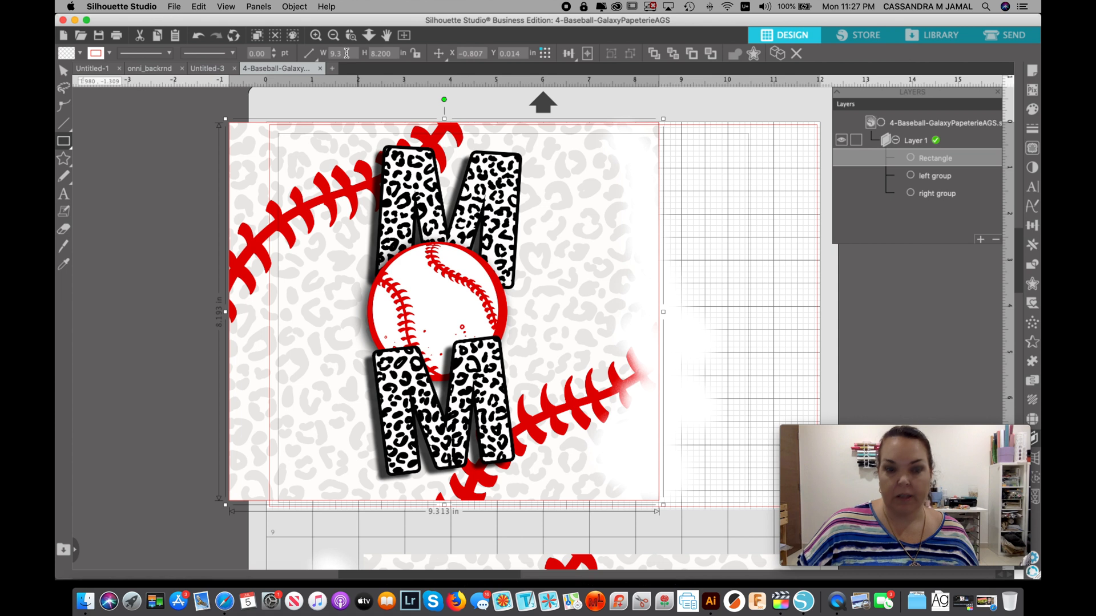
key(Return)
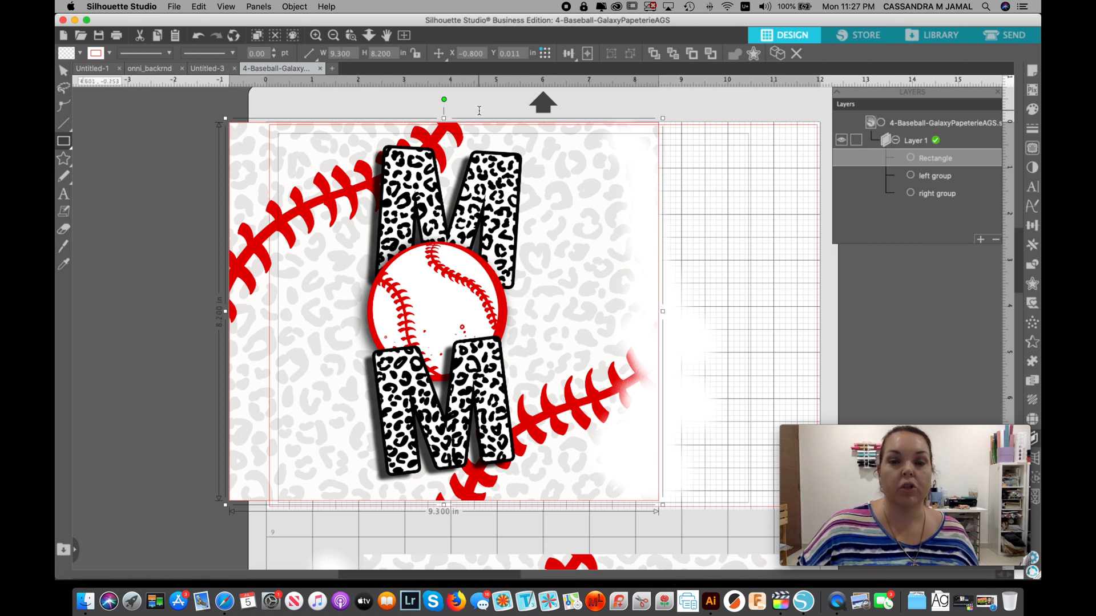
- Nudge the rectangle so its upper-left corner lines up with the corner of the left design
scroll(465, 100, right, 1)
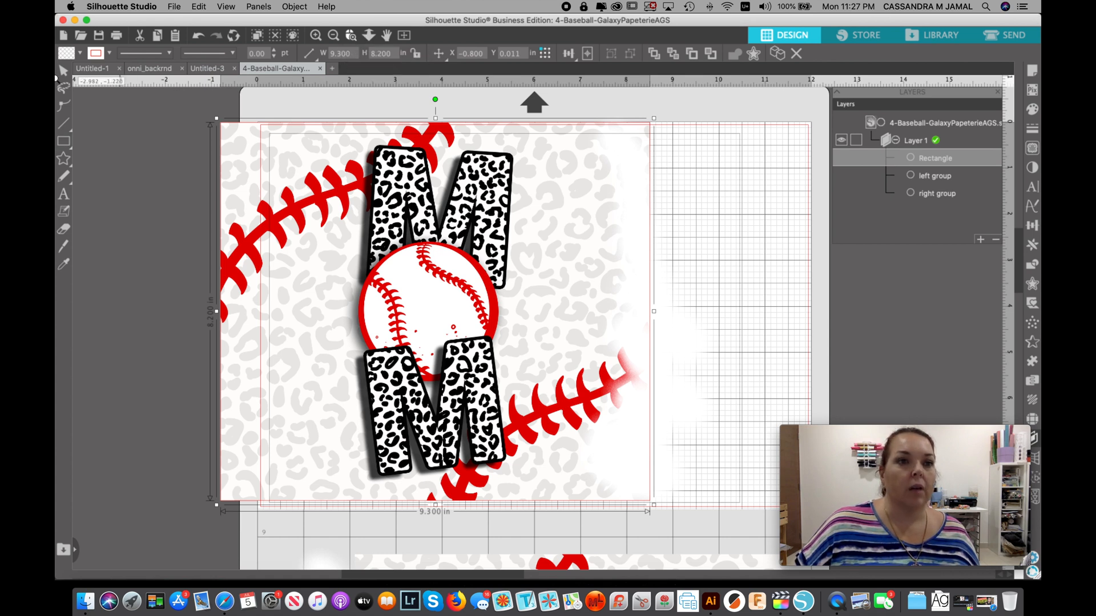
mouse_move(66, 146)
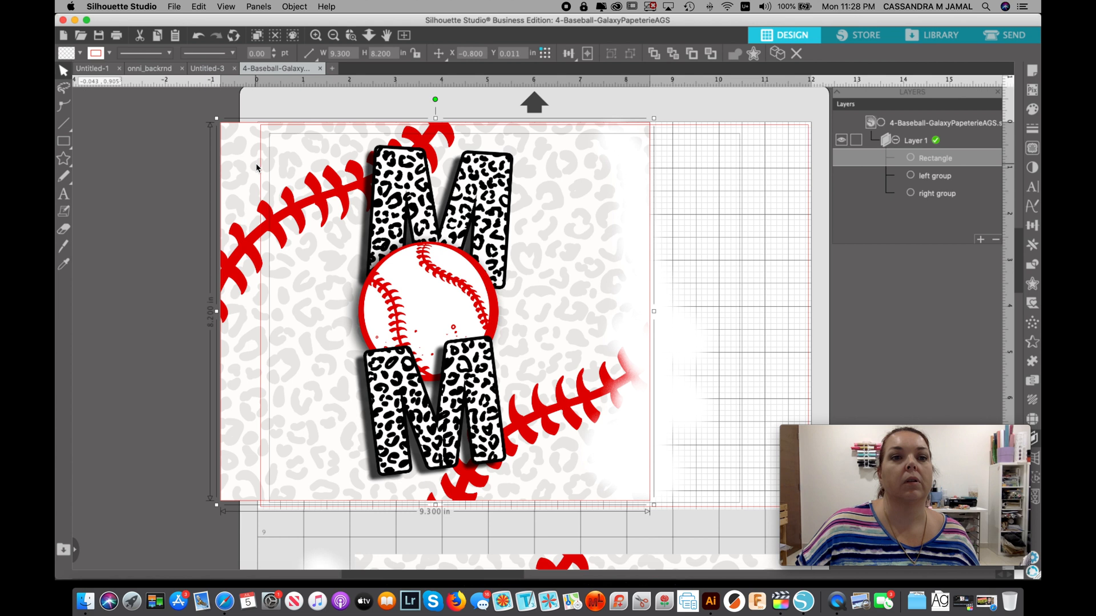
scroll(257, 167, up, 5)
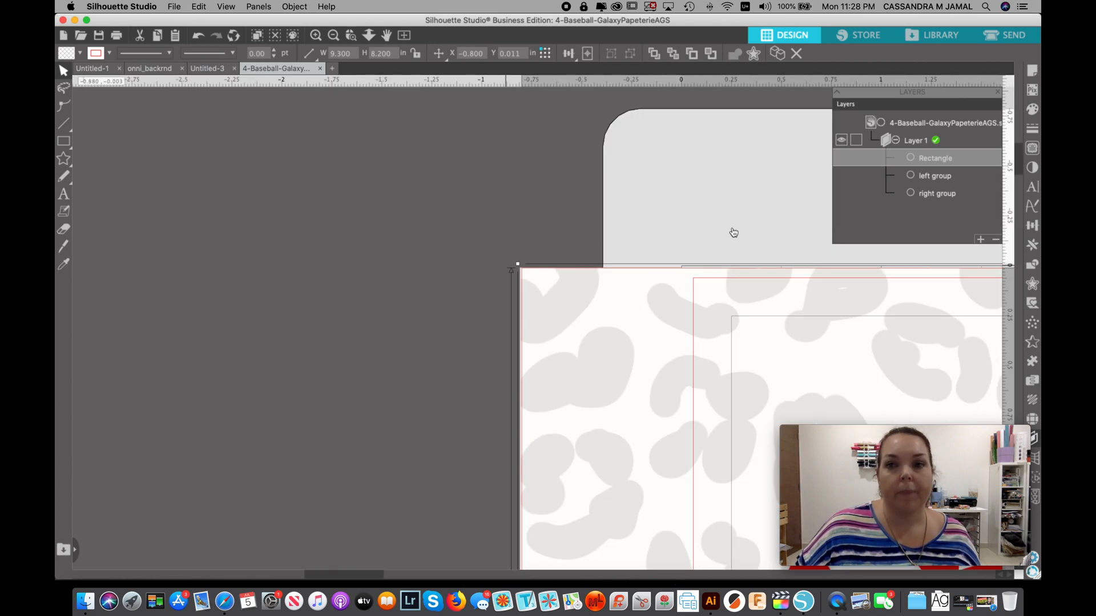
click(943, 158)
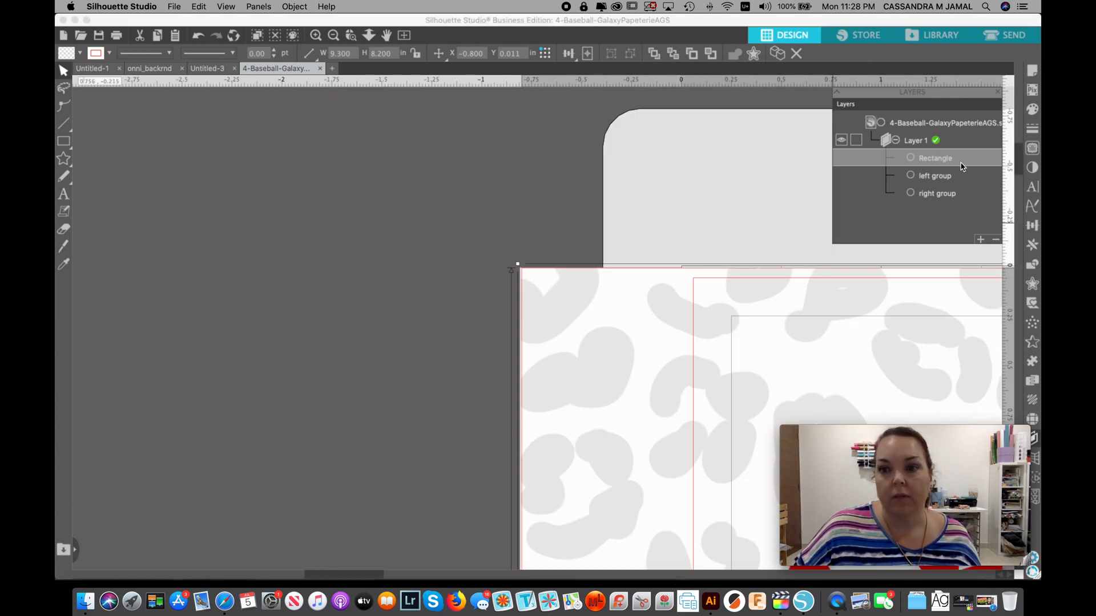
key(Left)
key(Left)
key(Left)
key(Up)
key(Right)
key(Down)
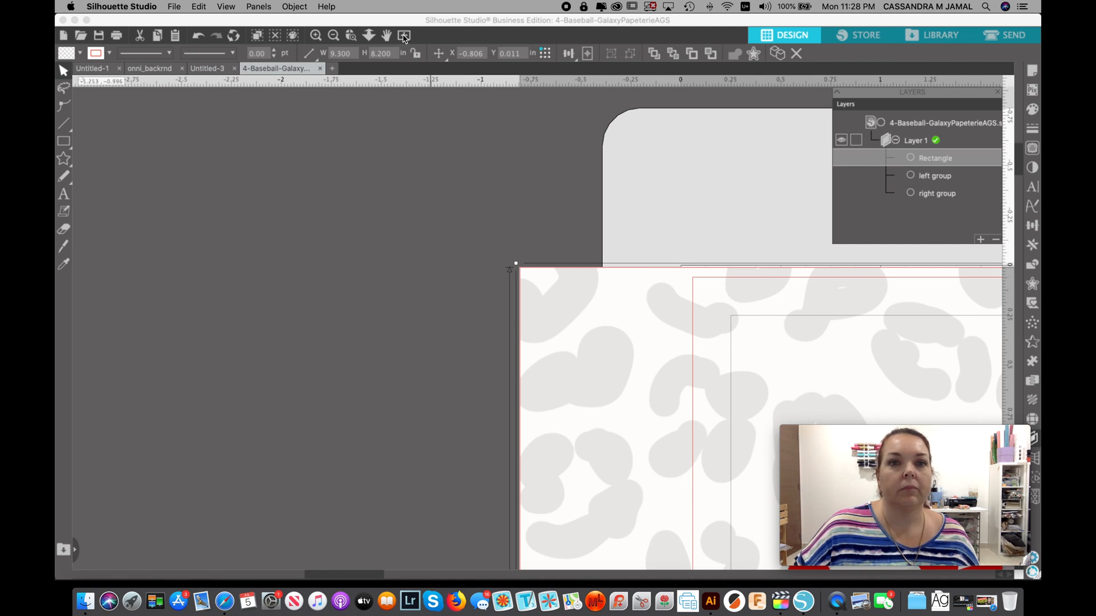
- Select the rectangle together with the left group and move both onto the page, just inside the red print border
click(436, 189)
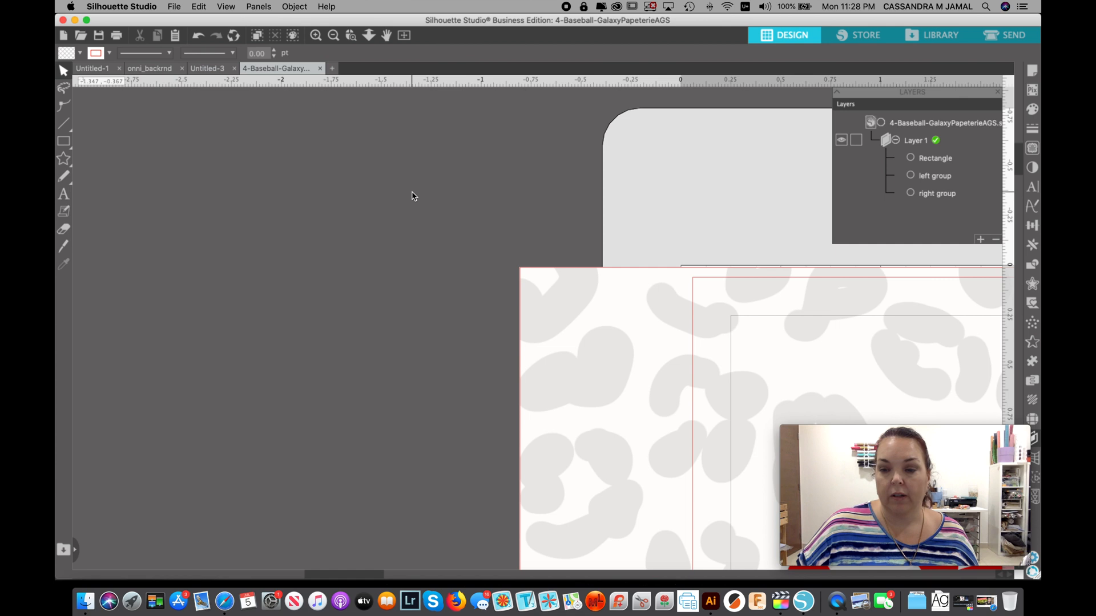
drag(402, 187, 728, 444)
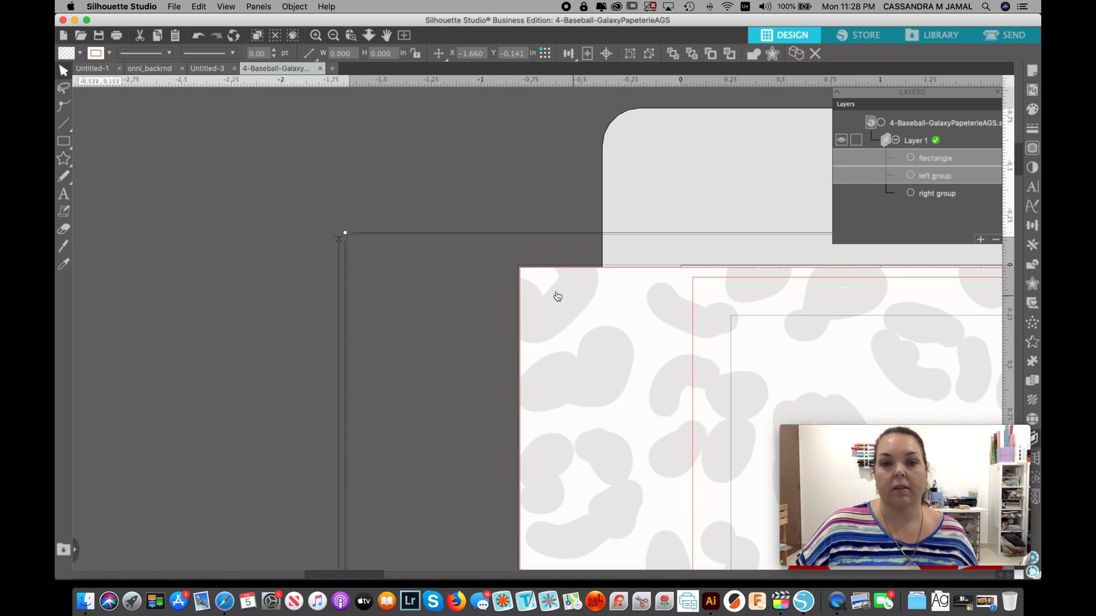
drag(544, 285, 735, 303)
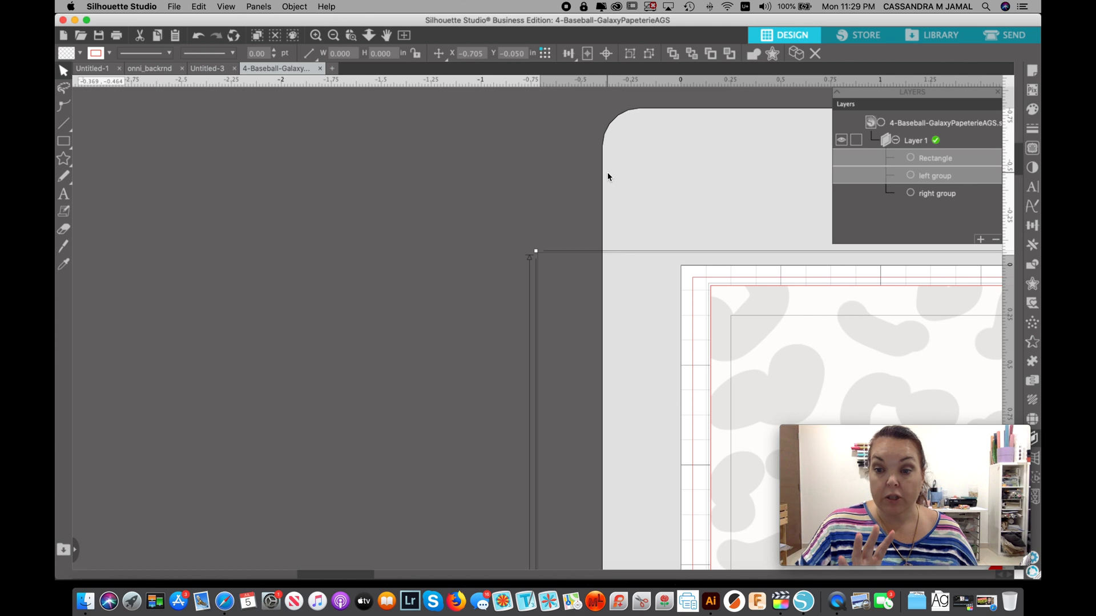
click(636, 191)
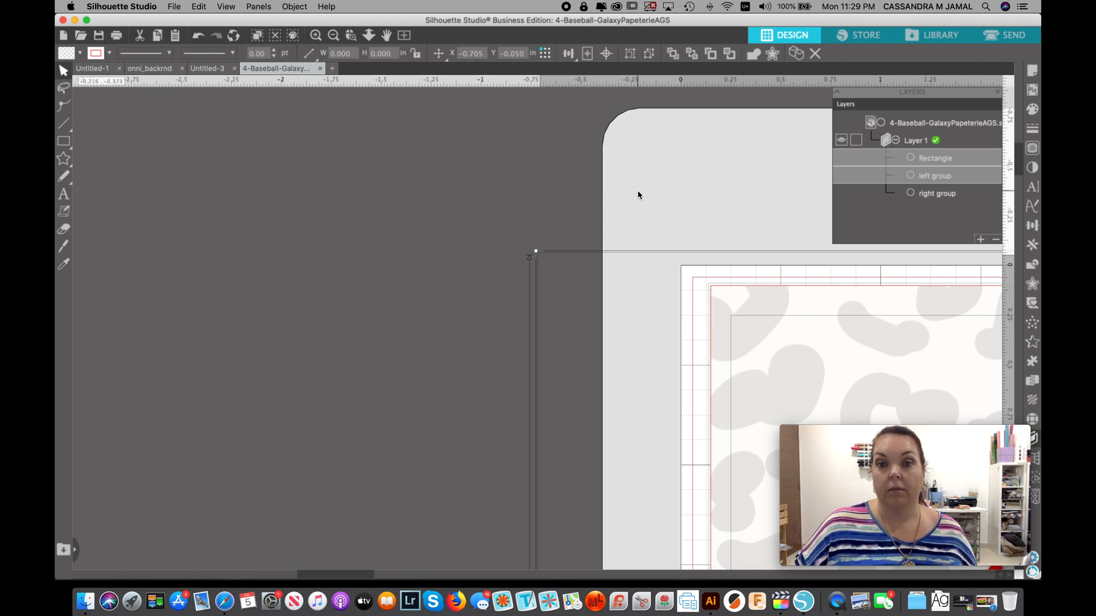
drag(623, 189, 823, 392)
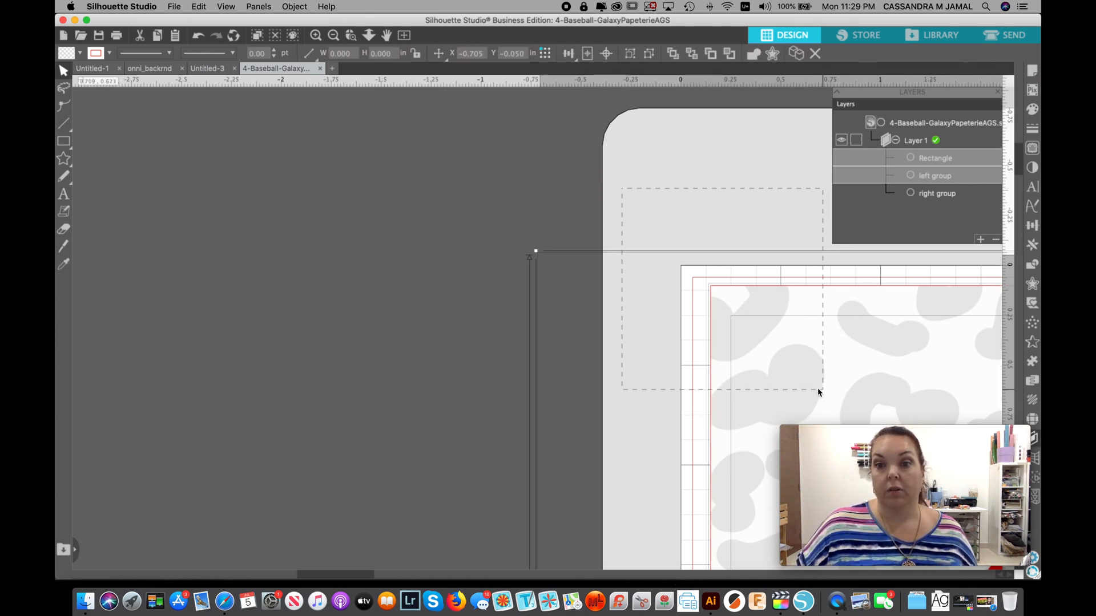
click(404, 35)
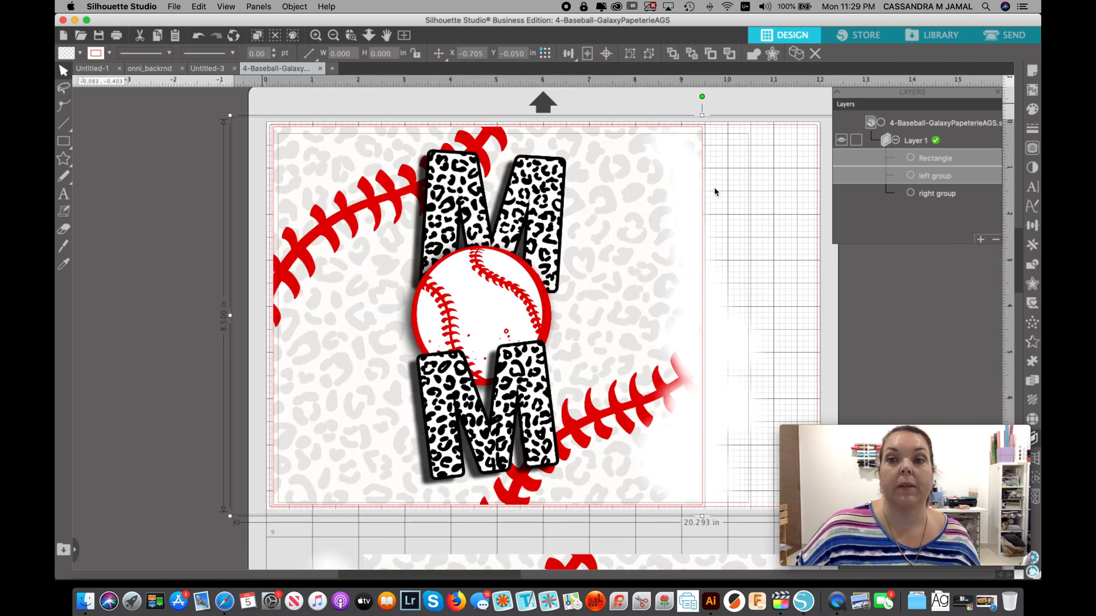
- Ungroup the left group into its separate airbrush and left design objects
scroll(672, 189, right, 1)
scroll(672, 188, down, 1)
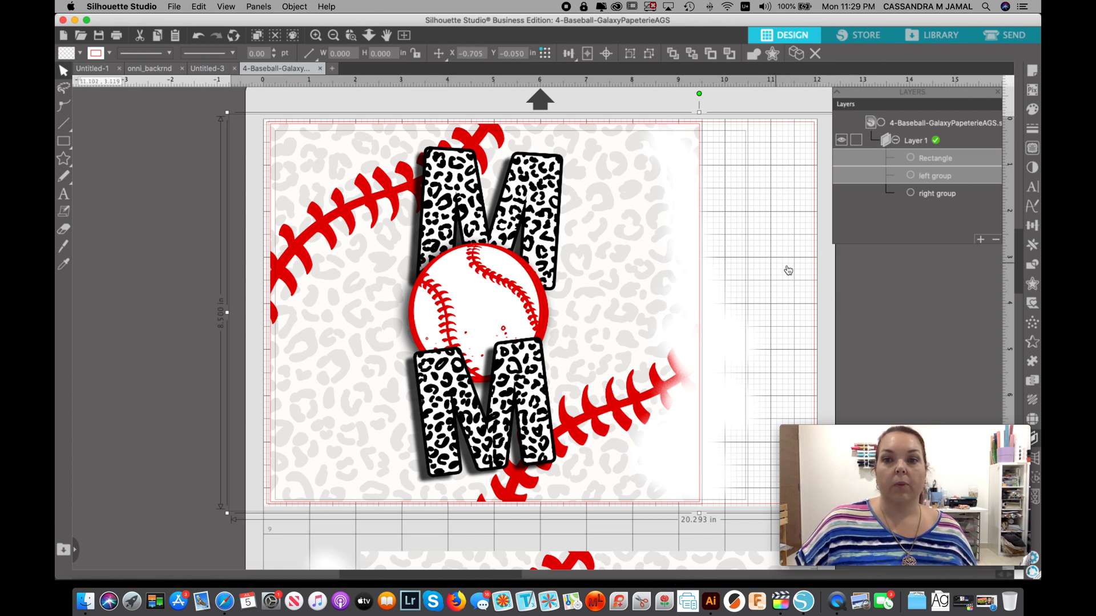
click(223, 162)
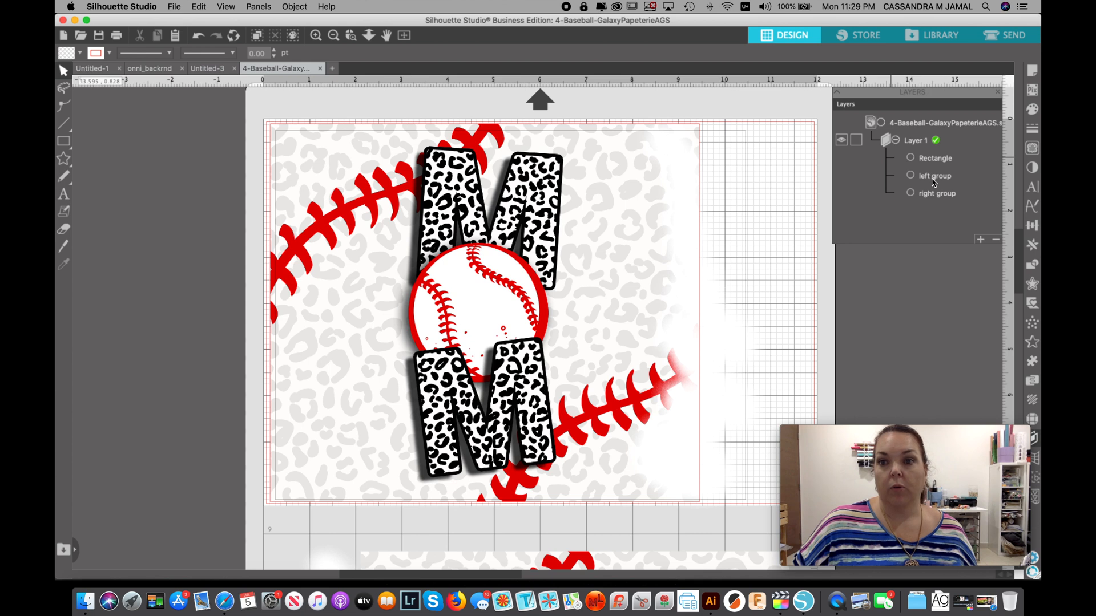
click(933, 181)
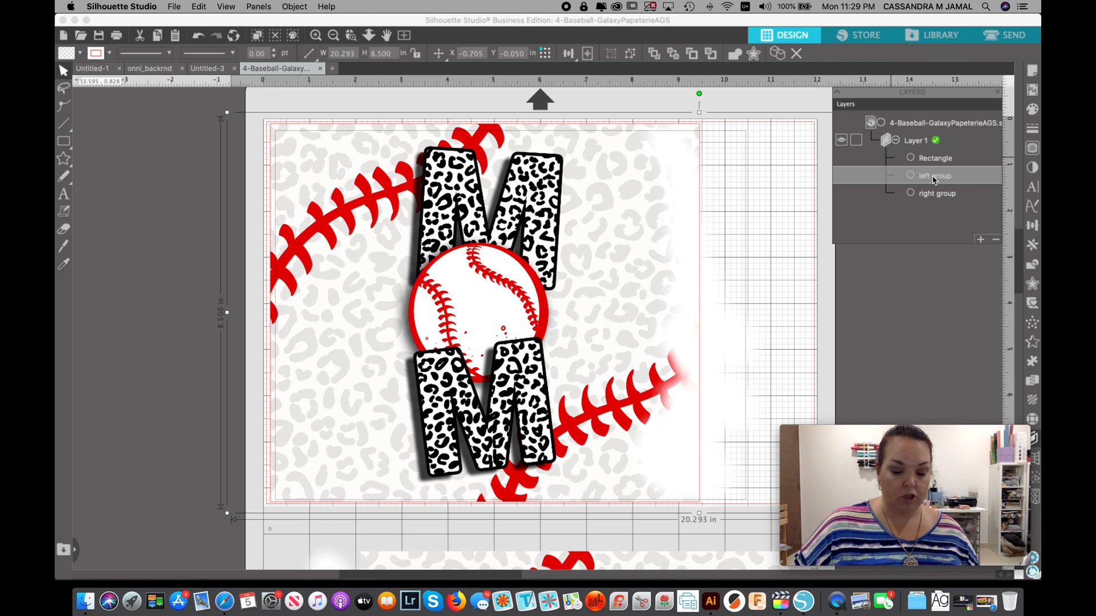
key(super+shift+g)
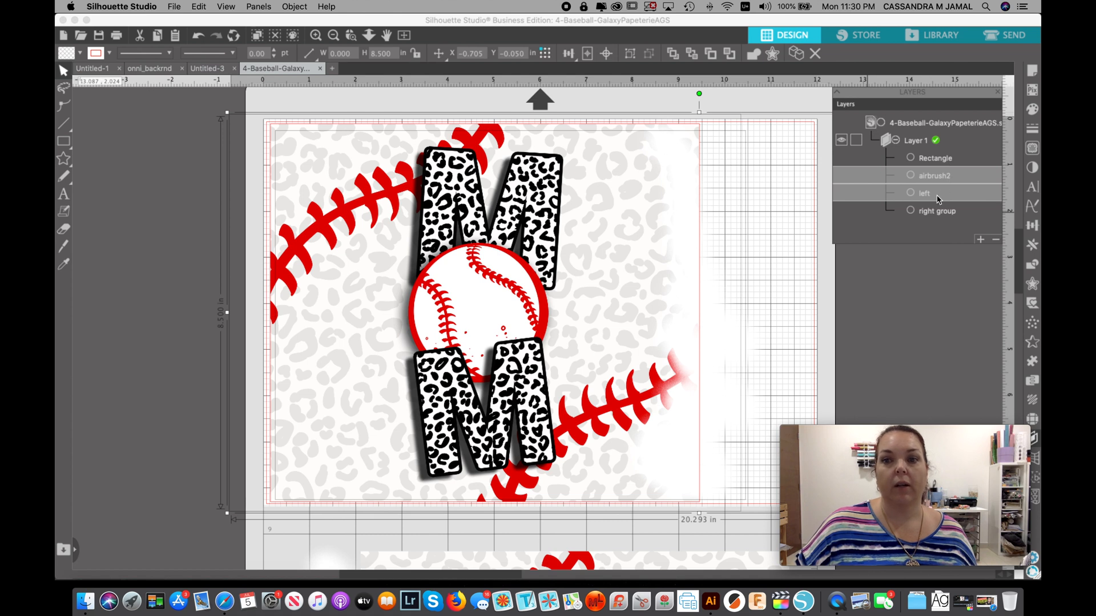
click(949, 368)
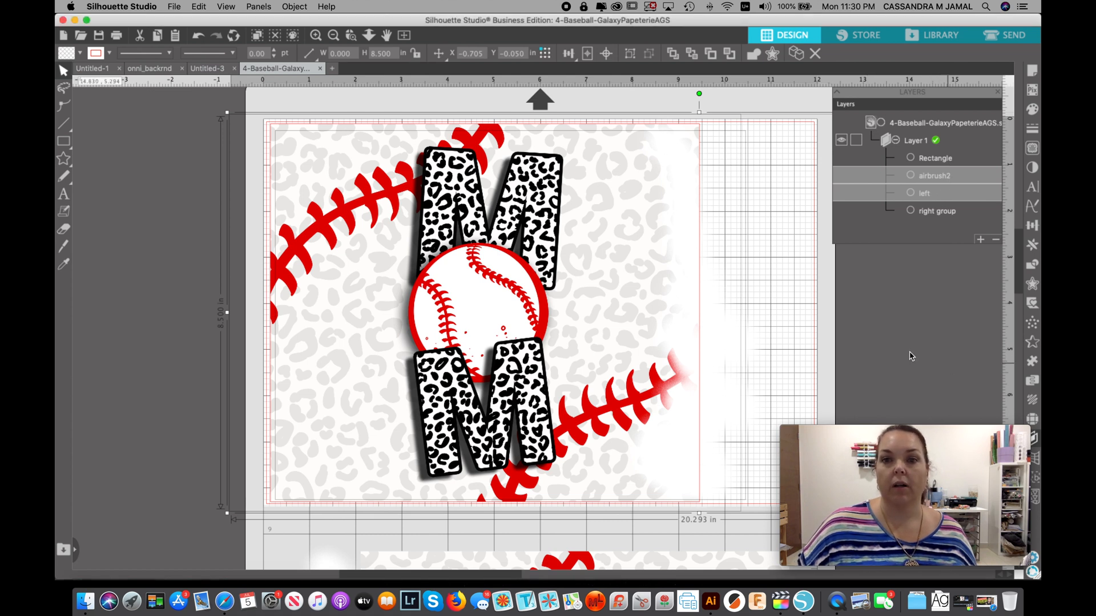
click(765, 94)
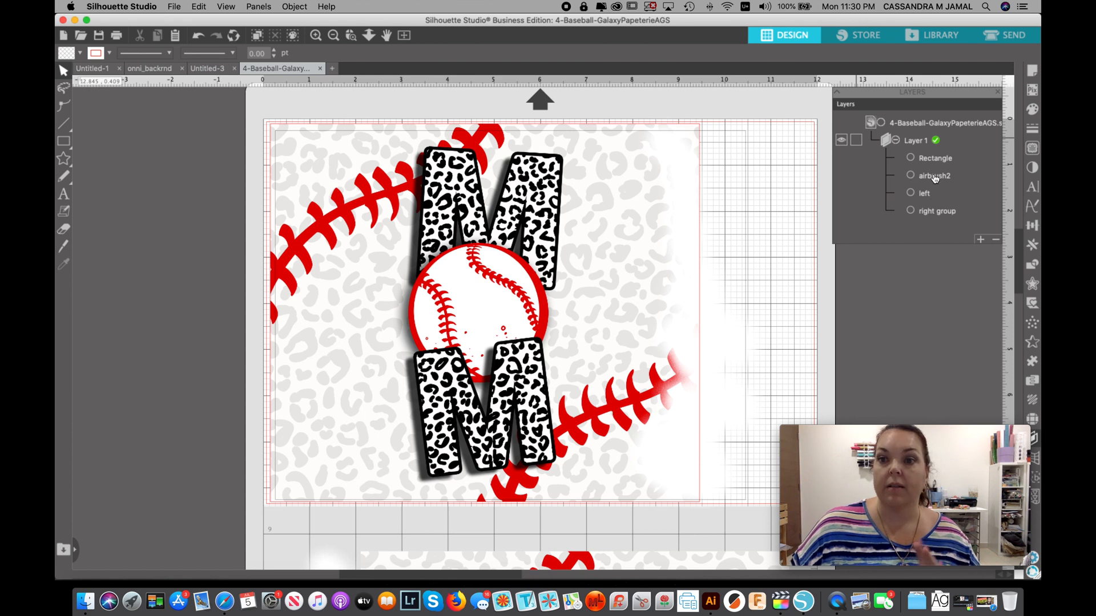
- Crop the airbrush2 object with the 9.3 x 8.2 in rectangle
click(935, 160)
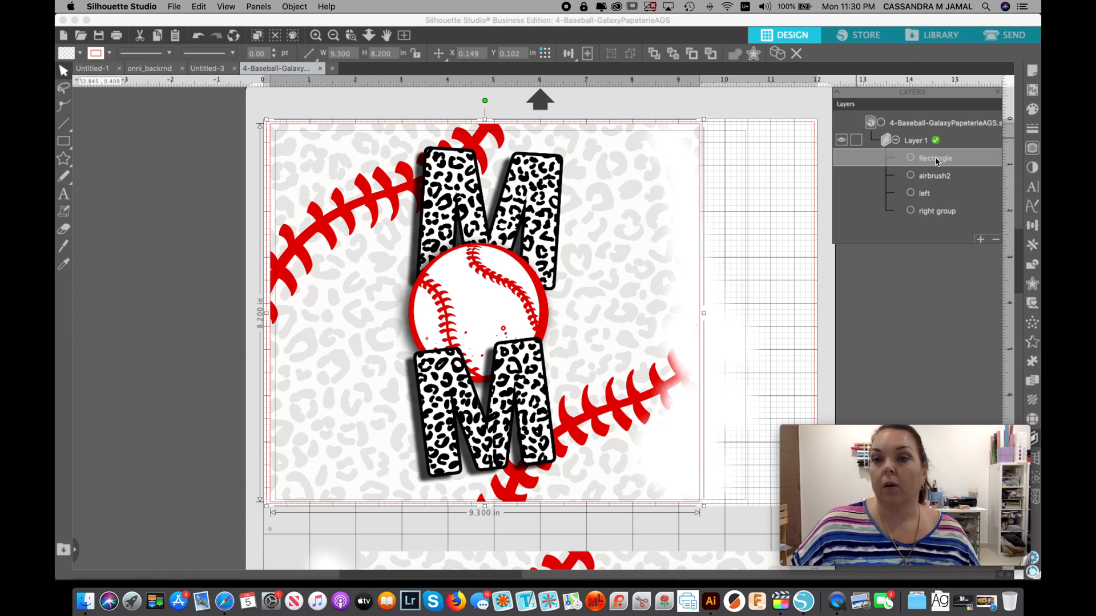
shift+click(942, 182)
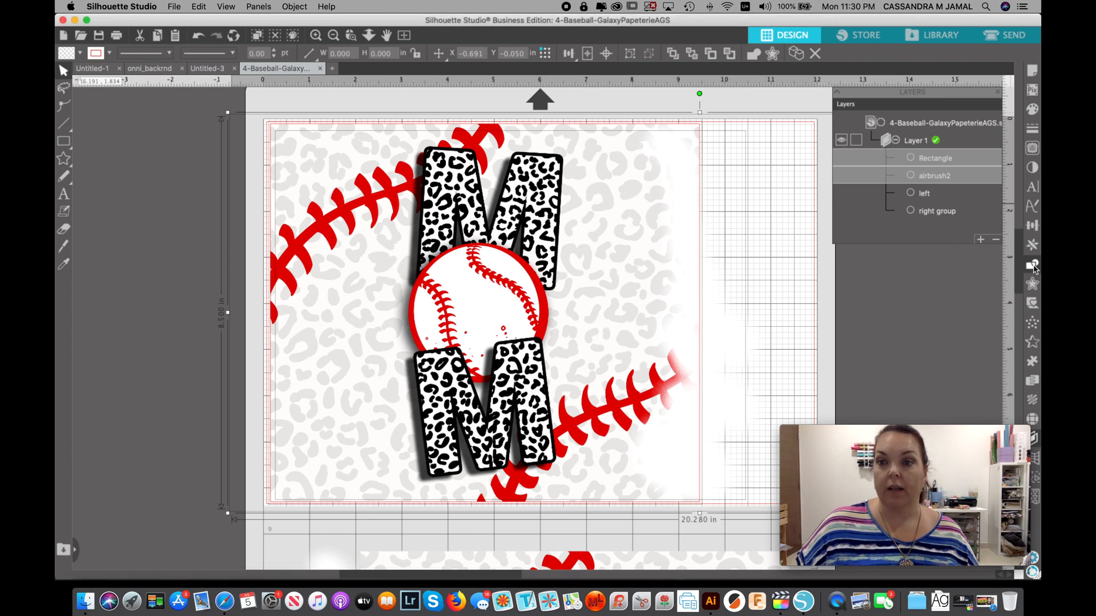
click(1033, 266)
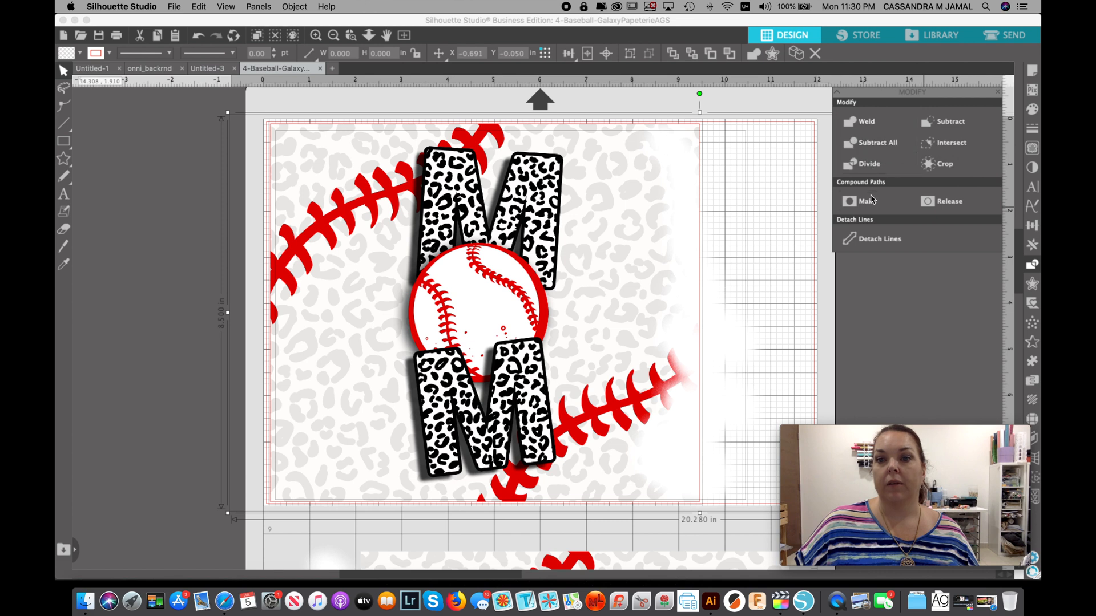
click(939, 165)
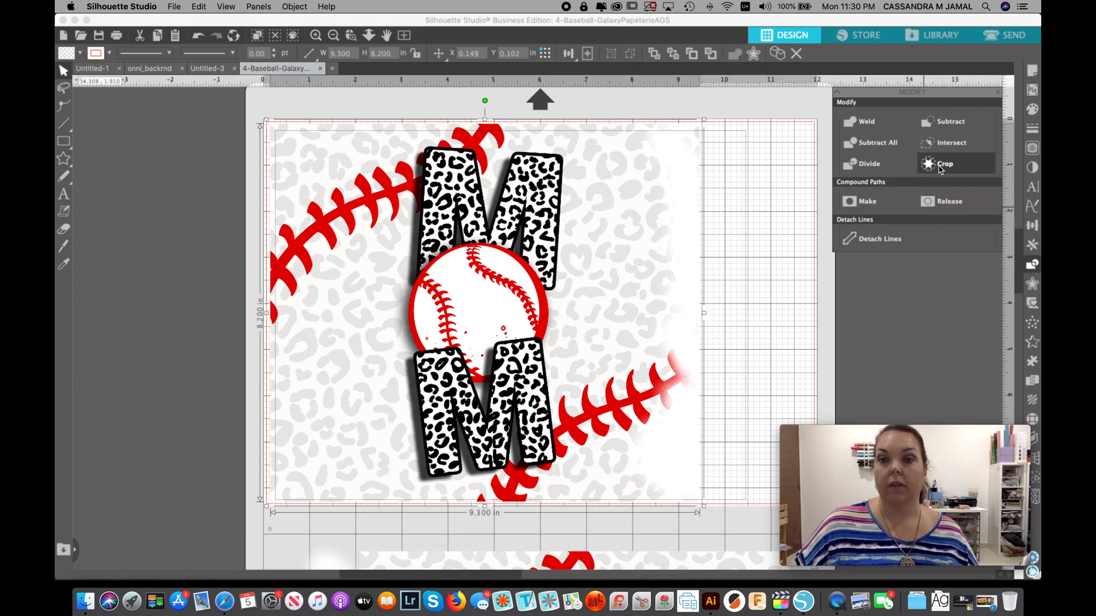
click(766, 103)
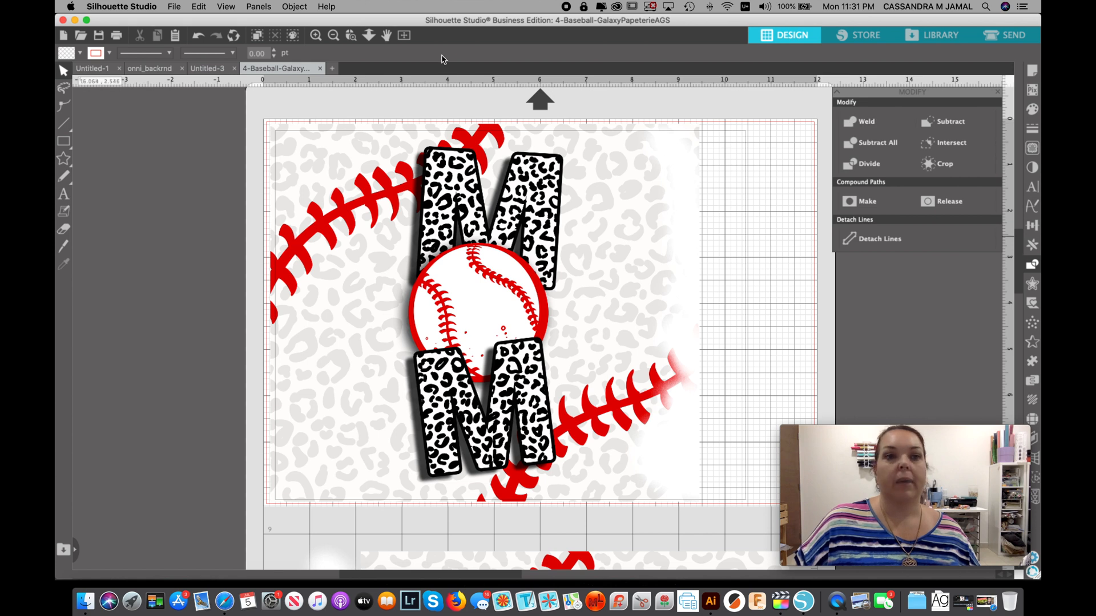
- Rename the cropped airbrush shape in the layer list as white
click(267, 7)
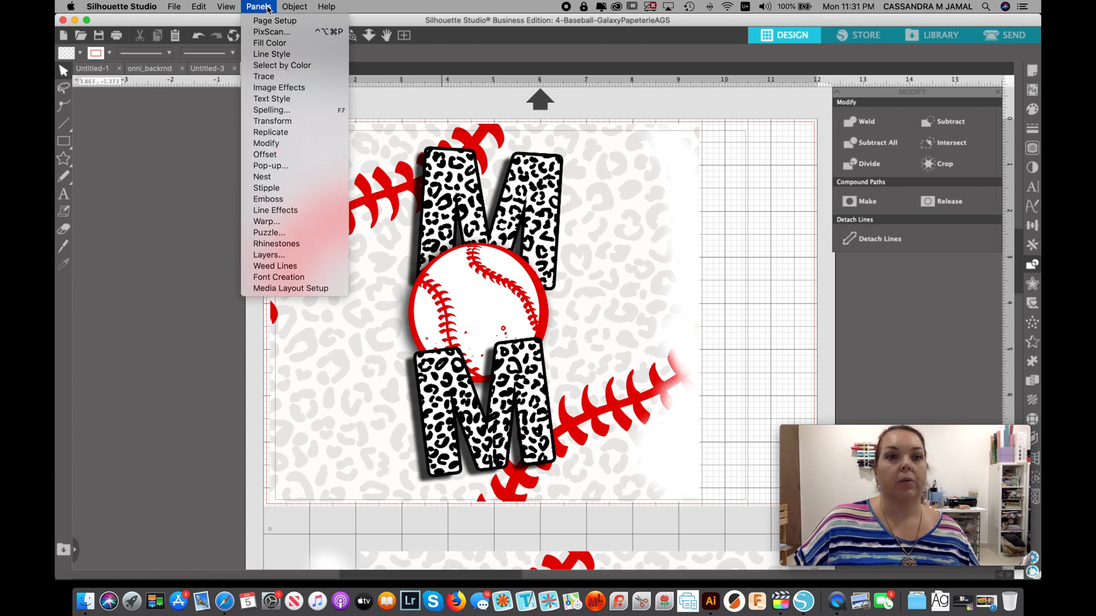
click(285, 256)
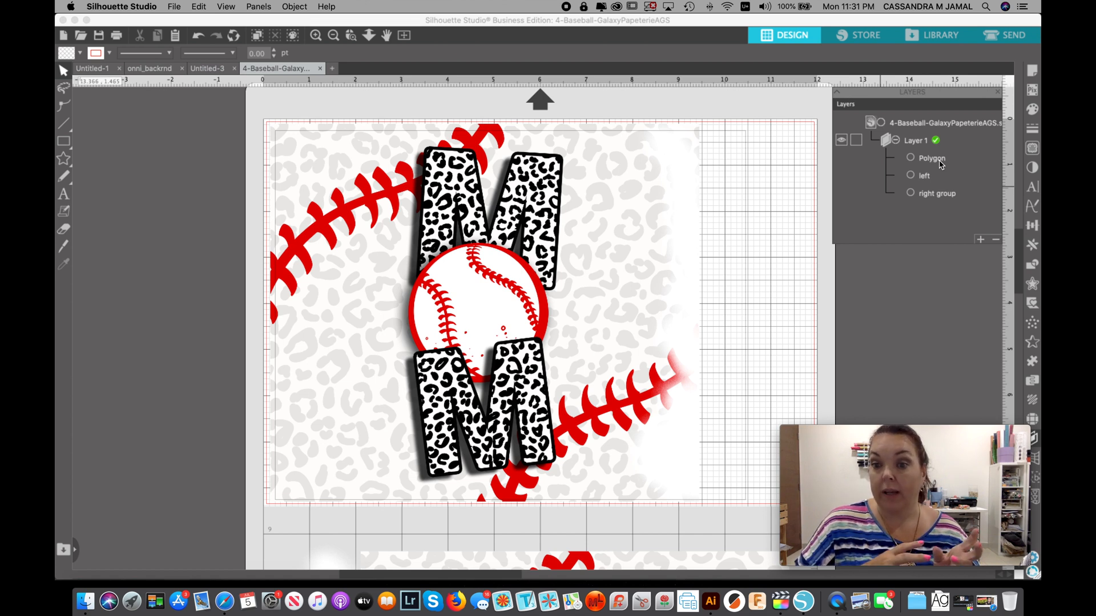
click(940, 163)
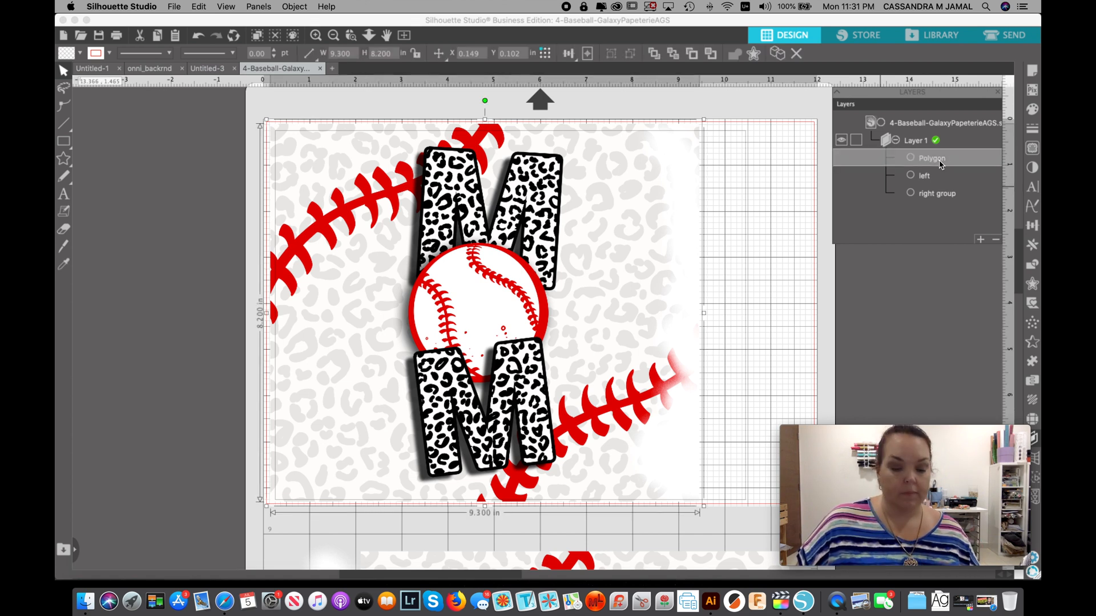
double_click(936, 158)
text(white)
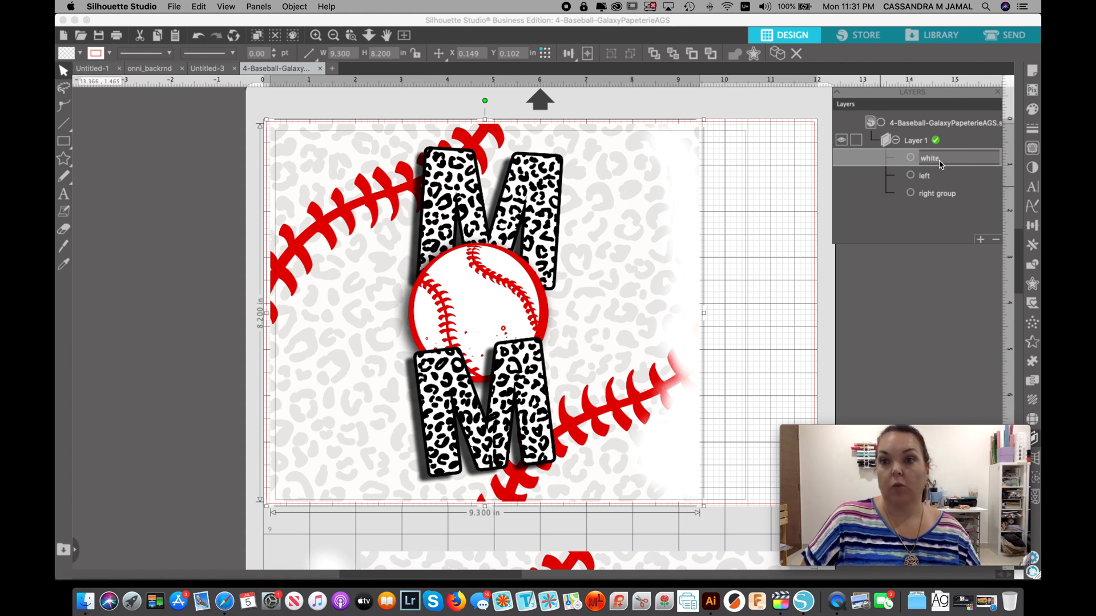
key(Escape)
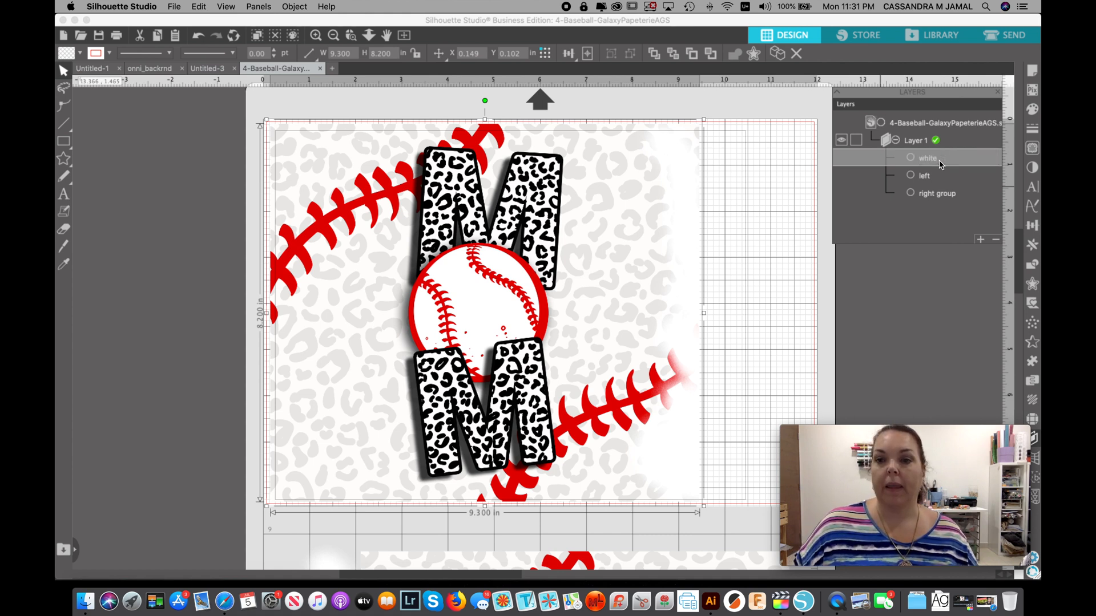
- Group the white shape with the left design and name the new group left
shift+click(926, 180)
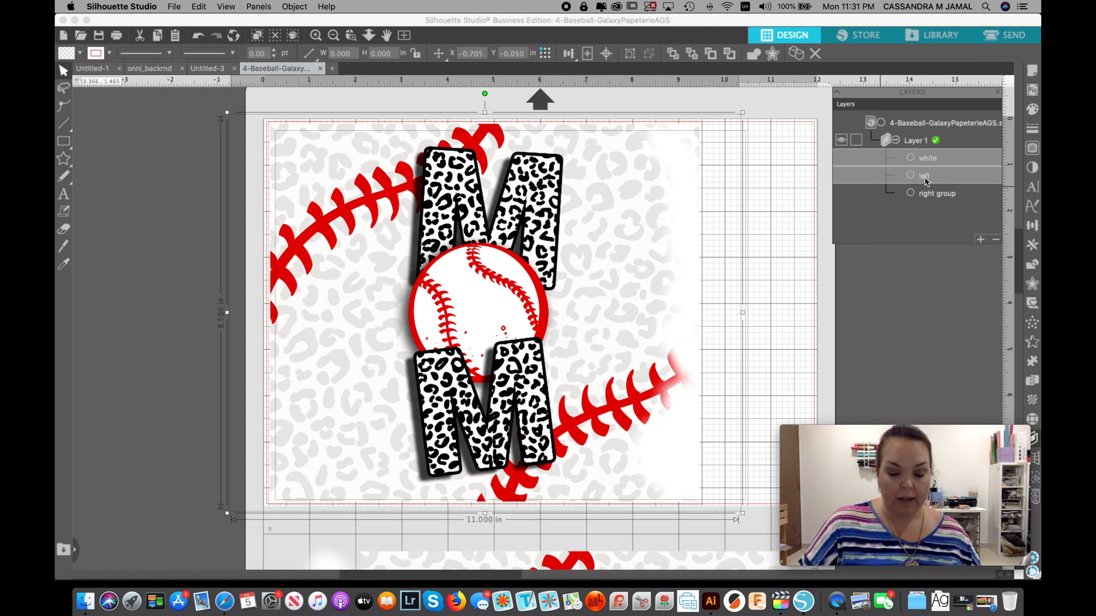
key(super+g)
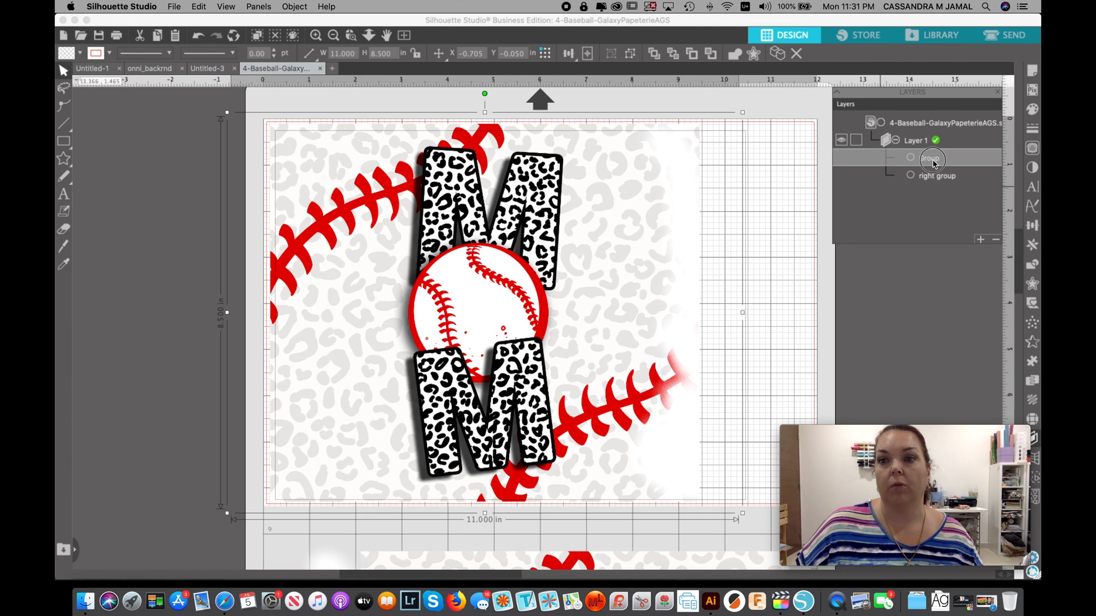
double_click(930, 158)
key(Return)
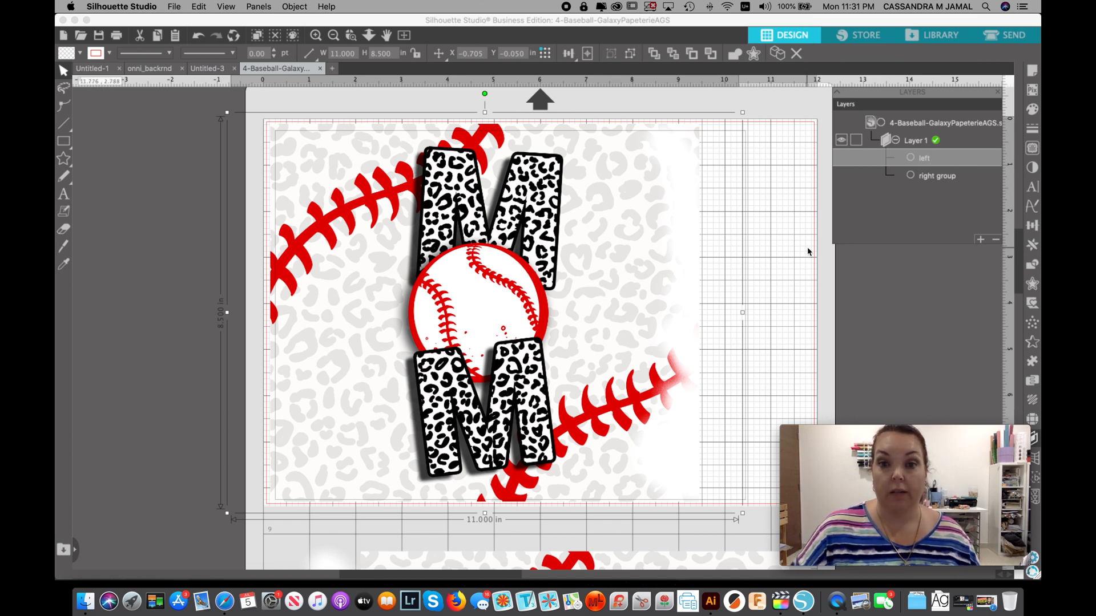
- Move the left group off the page into the empty workspace beside it
drag(532, 235, 203, 222)
click(587, 53)
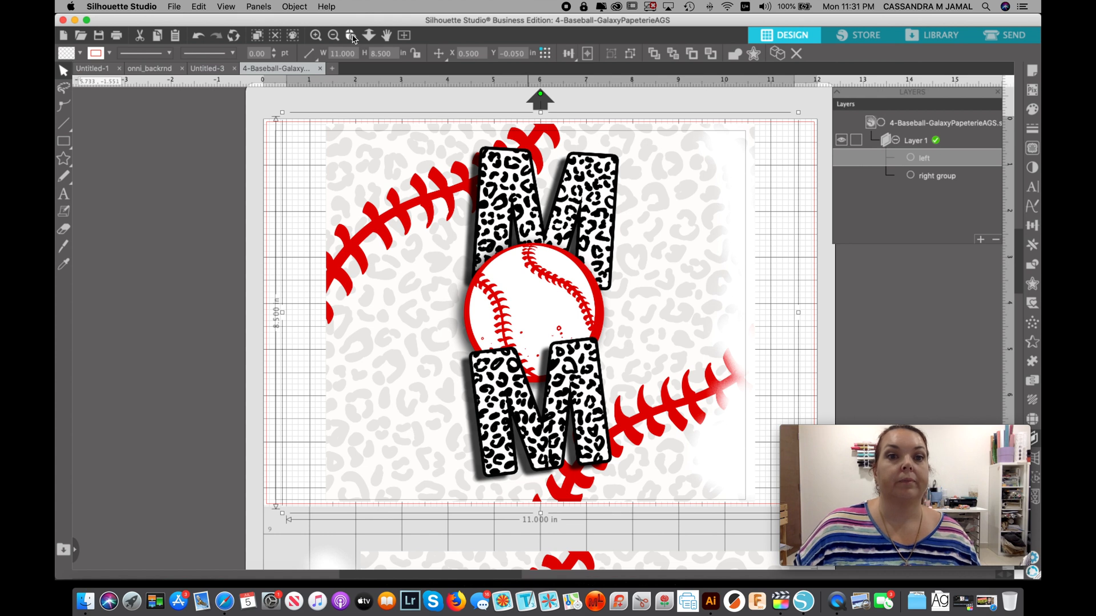
click(333, 35)
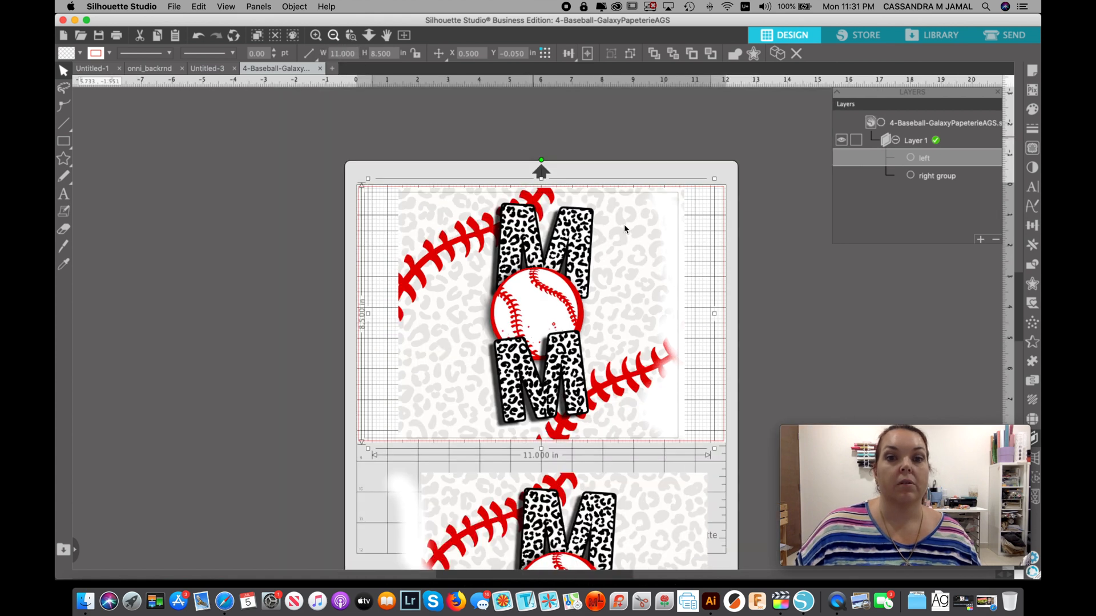
drag(605, 223, 299, 299)
- Move the right group up onto the page so that its design sits inside the print border
drag(510, 397, 626, 533)
drag(599, 480, 603, 223)
click(606, 142)
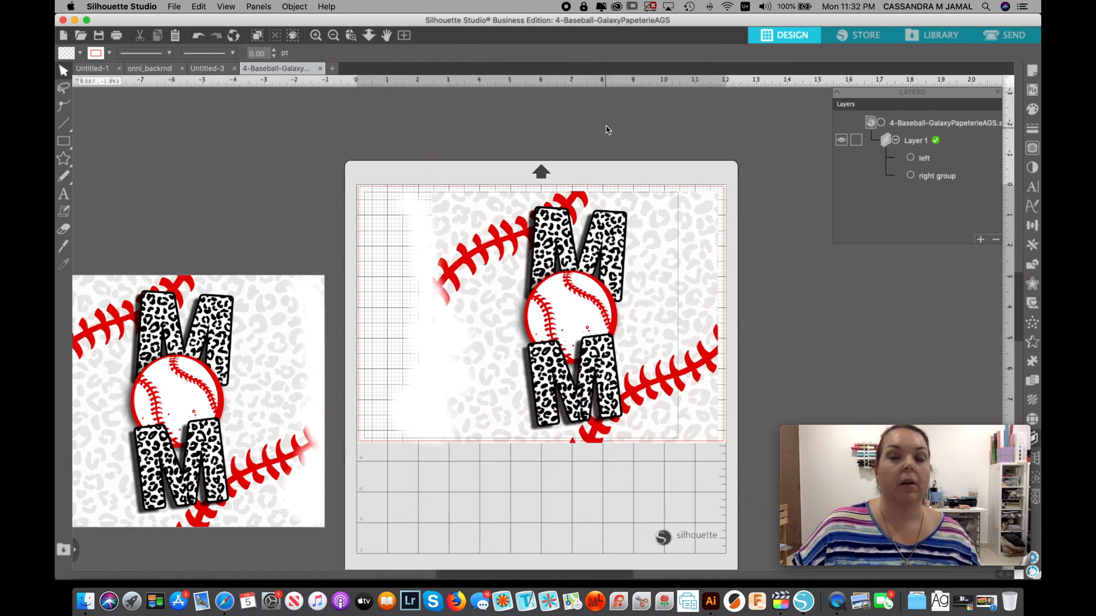
click(315, 35)
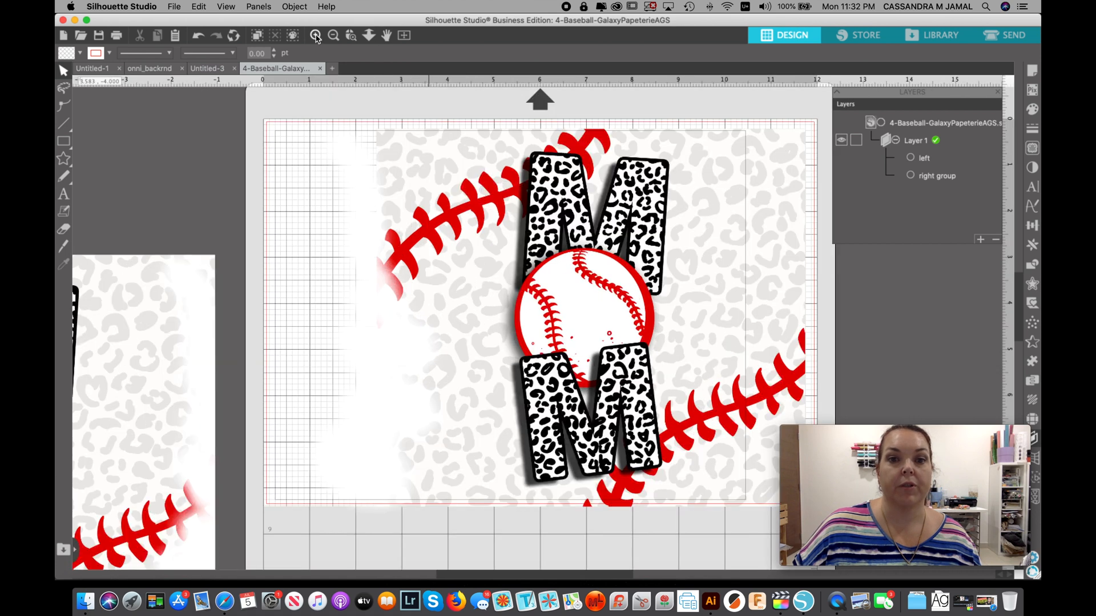
click(586, 203)
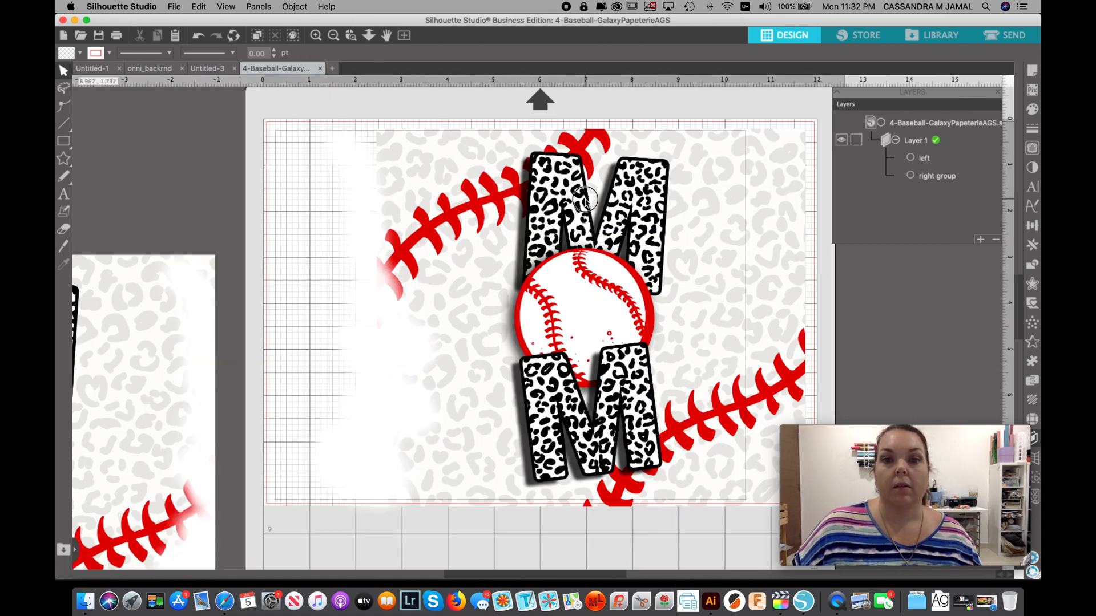
drag(586, 202, 566, 201)
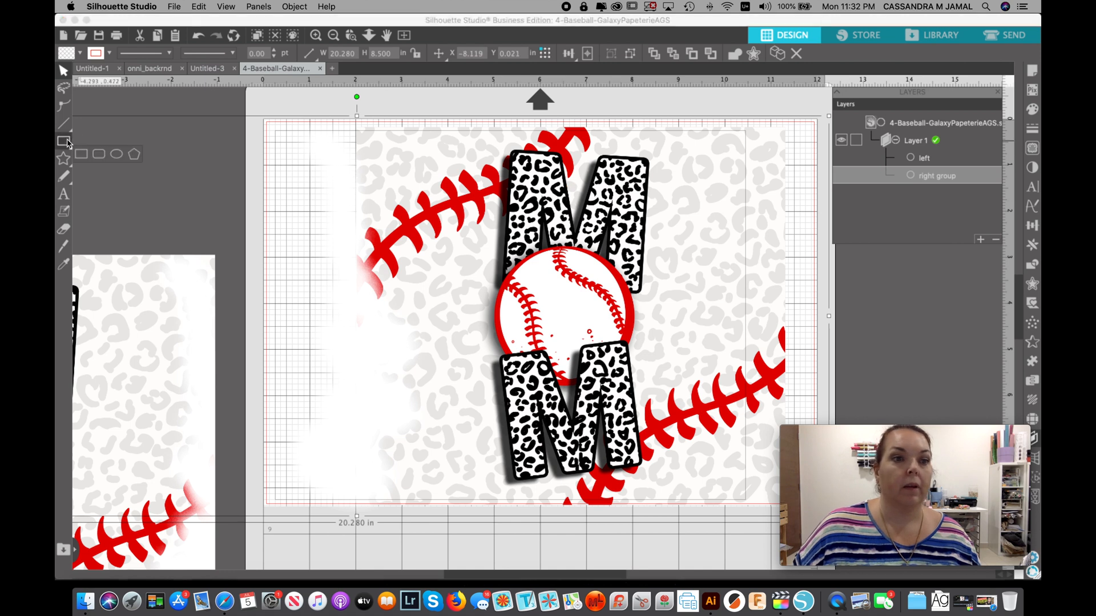
- Draw a rectangle over the right half from its outer edge to the seam and set it to 9.3 in wide and 8.2 in high
click(64, 141)
key(Return)
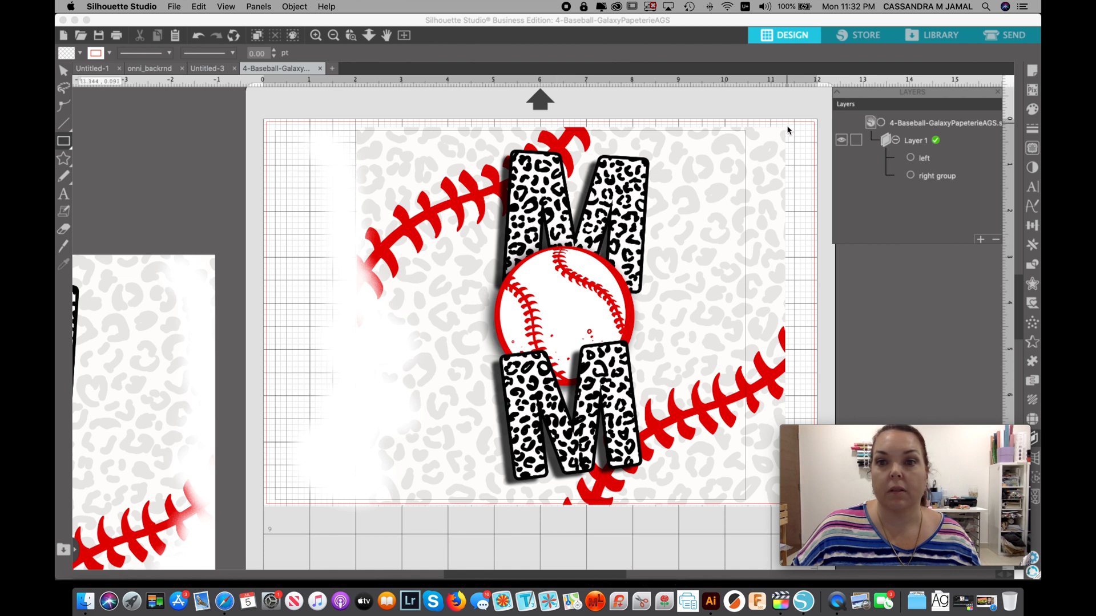
mouse_move(786, 128)
mouse_down()
mouse_move(674, 150)
mouse_move(487, 308)
mouse_move(349, 435)
mouse_move(355, 507)
mouse_up()
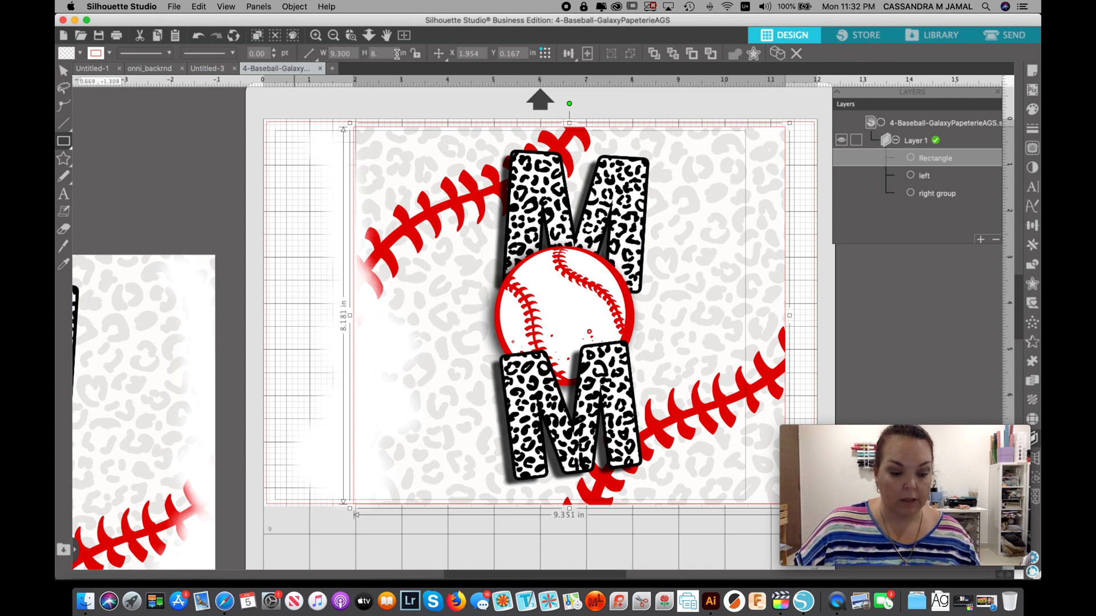
key(Return)
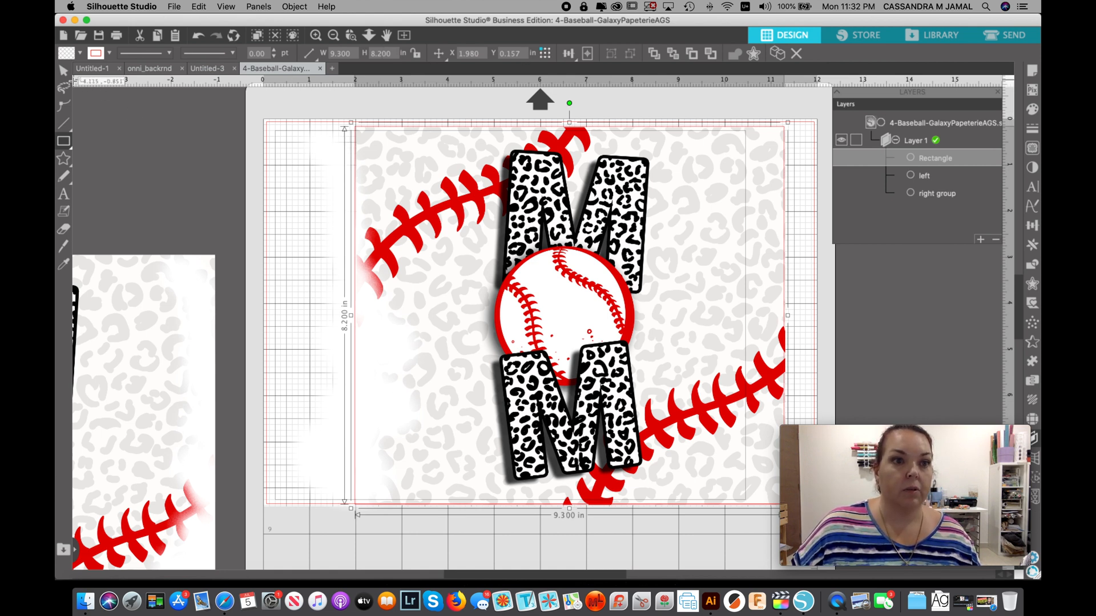
- Nudge the rectangle down and right so its upper-right corner lines up with the corner of the right design
key(v)
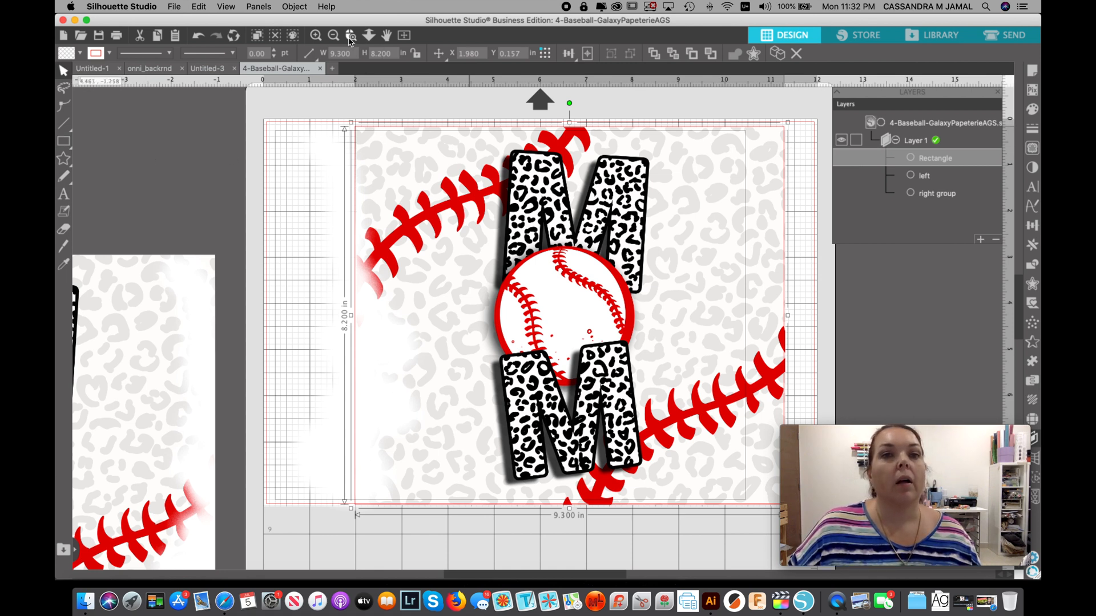
click(350, 35)
drag(724, 104, 807, 206)
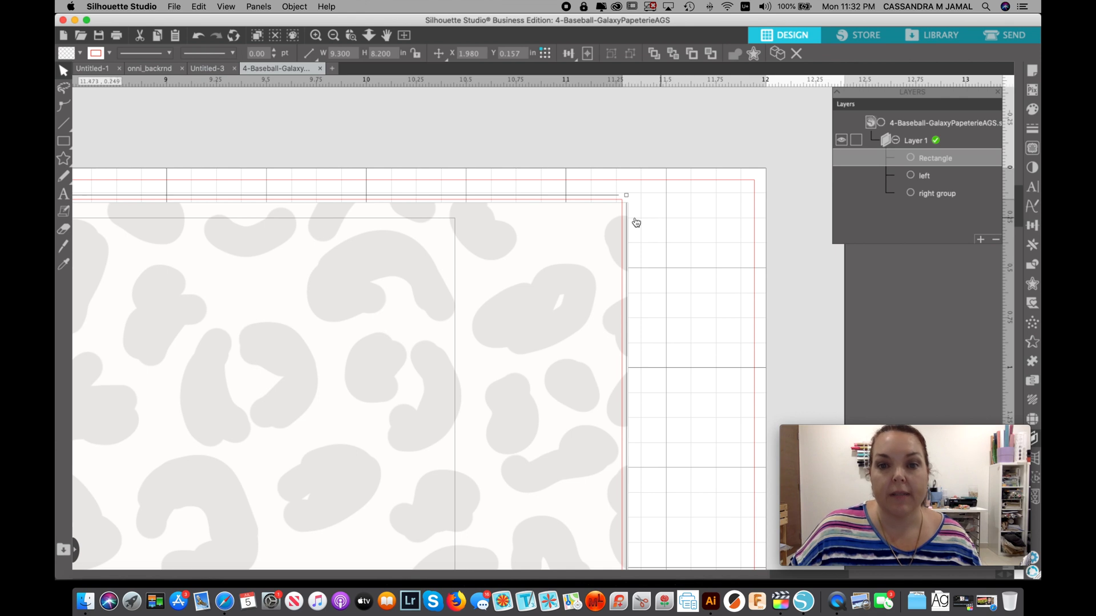
key(Down)
key(Down)
key(Down)
key(Down)
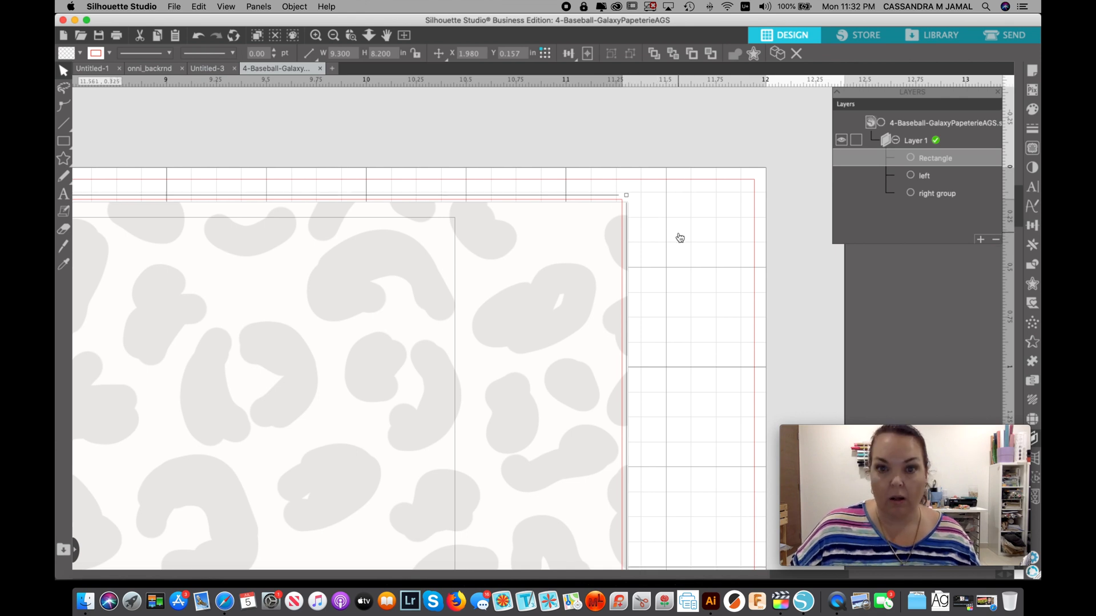
key(Down)
key(Right)
key(Right)
key(Right)
key(Right)
key(Right)
key(Right)
key(Right)
key(Right)
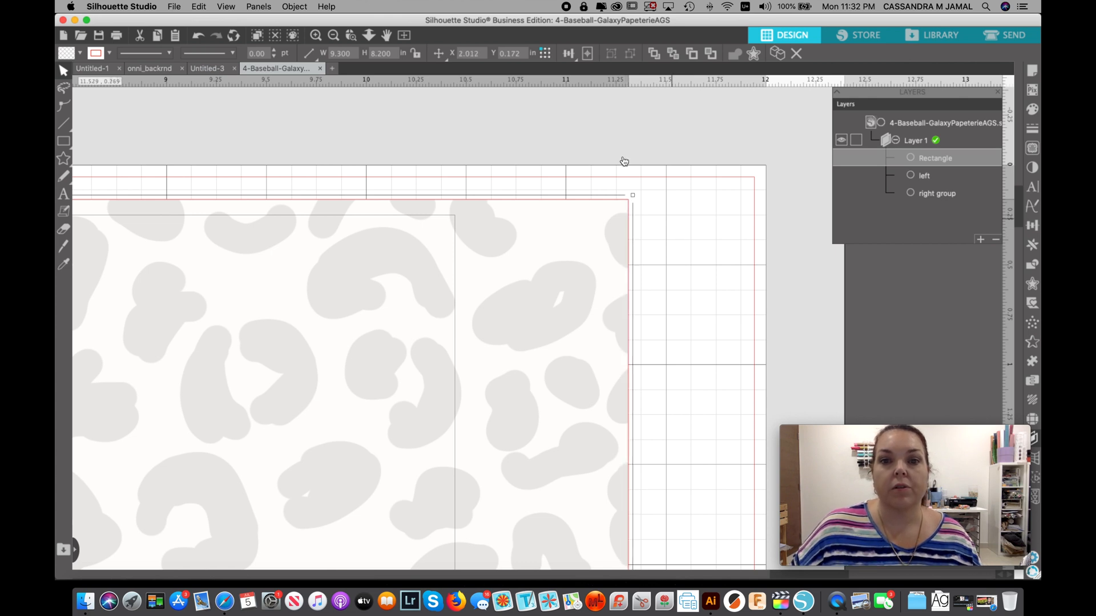
- Select the rectangle together with the right group and shift both slightly right and down on the page
click(705, 110)
mouse_move(572, 145)
mouse_down()
mouse_move(627, 289)
mouse_move(771, 301)
mouse_move(867, 337)
mouse_up()
click(735, 164)
drag(767, 164, 597, 233)
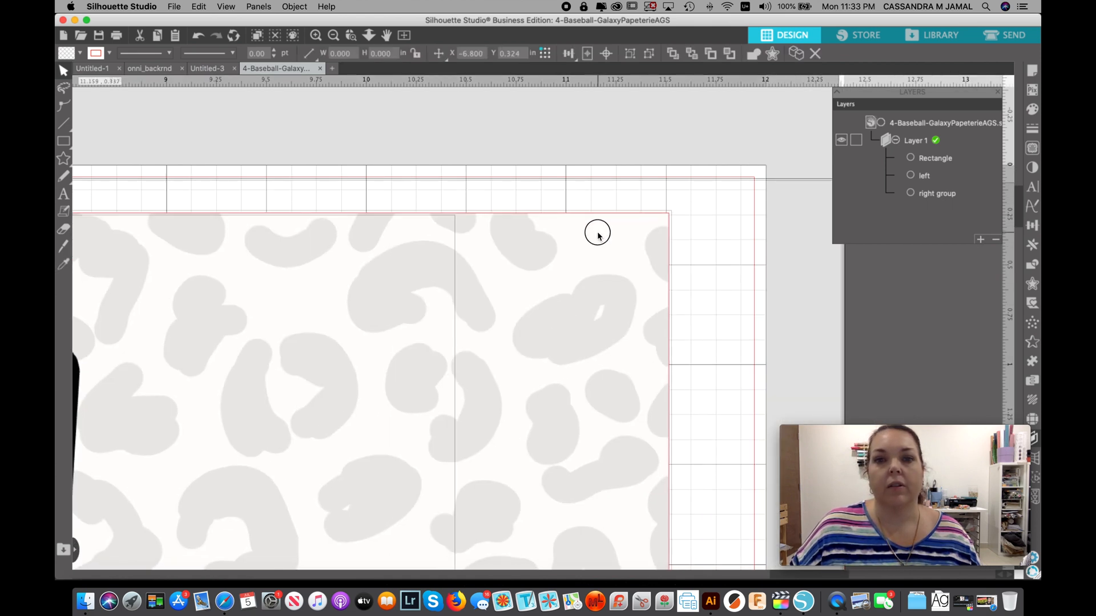
click(404, 36)
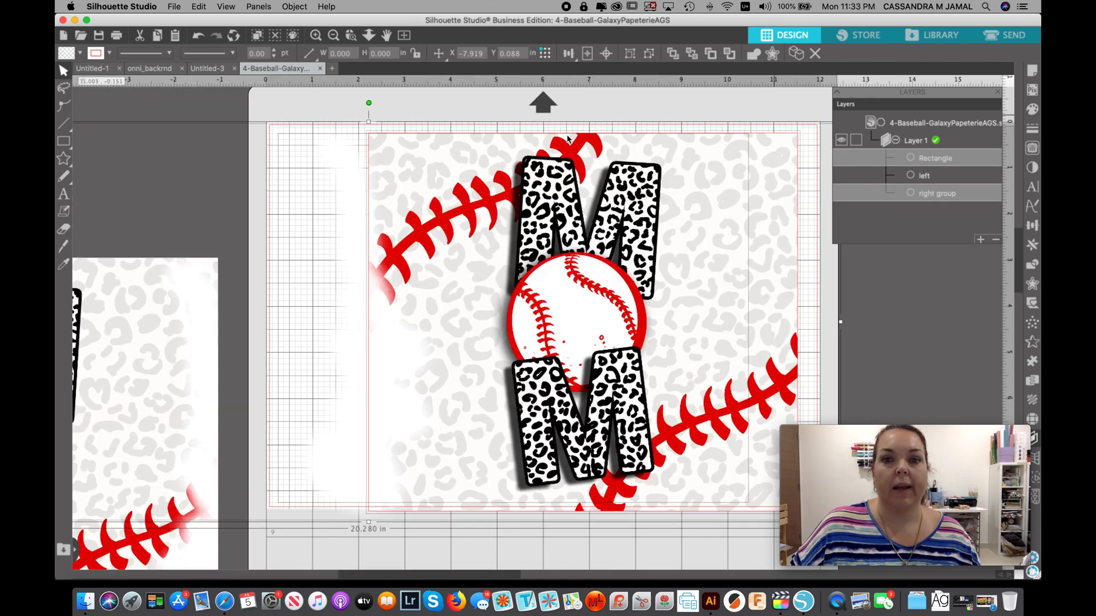
click(492, 102)
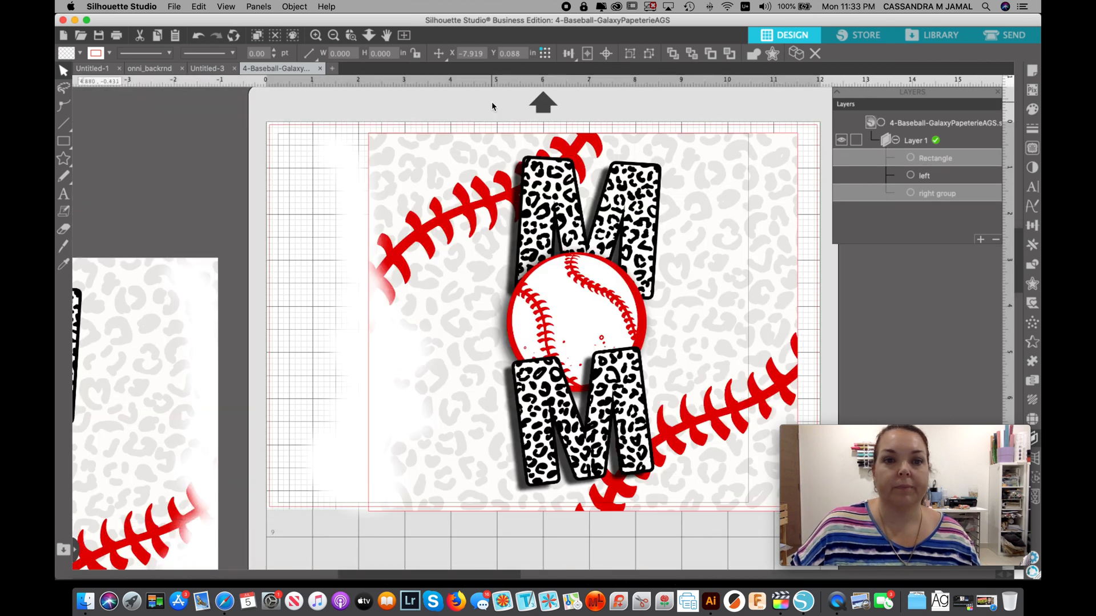
- Move the Rectangle layer directly above the right group and ungroup the right group into its airbrush overlay and design
click(931, 160)
drag(930, 162, 933, 181)
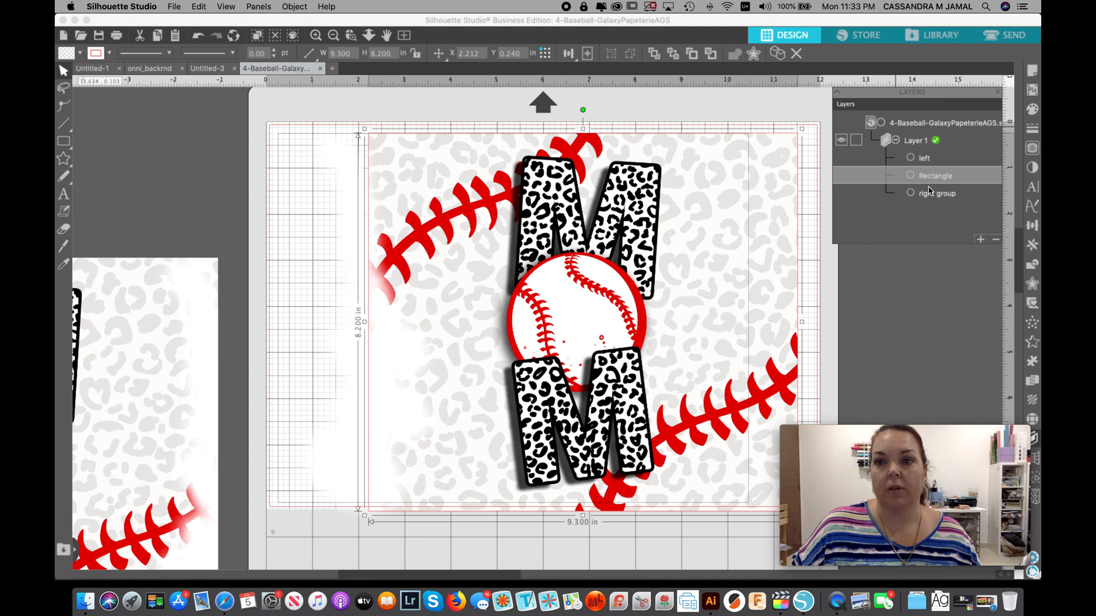
click(928, 195)
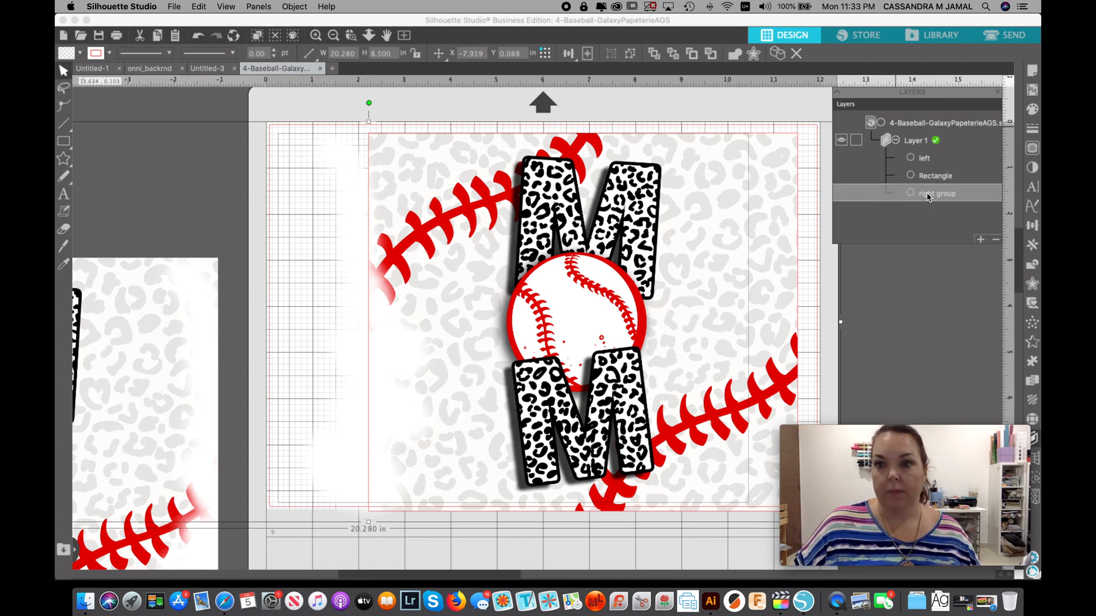
key(super+shift+g)
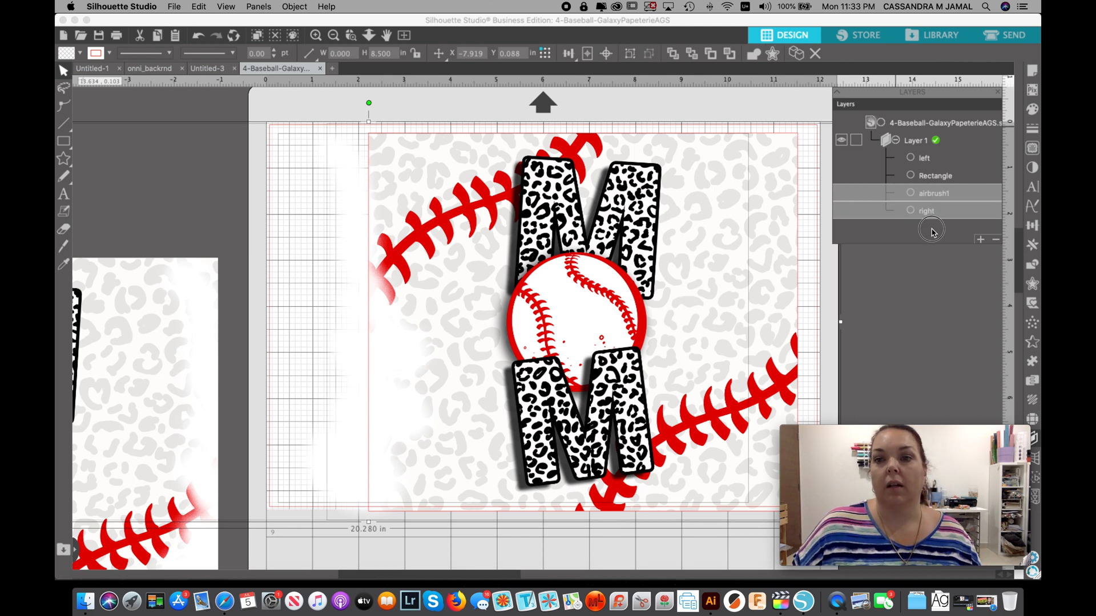
click(930, 230)
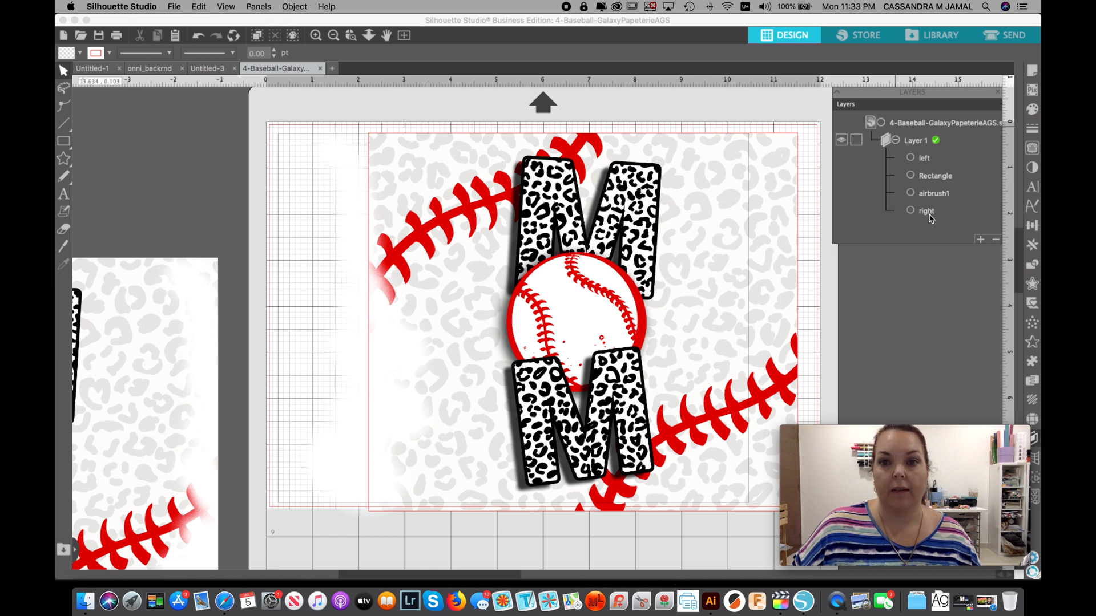
- Crop the airbrush1 overlay to the rectangle with the Crop operation
click(933, 182)
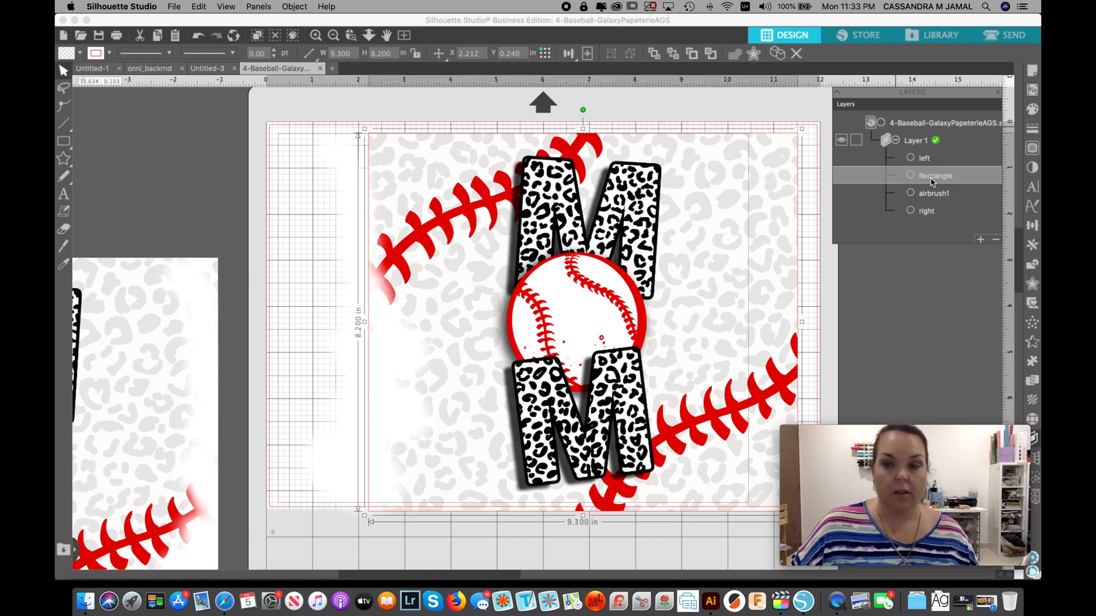
shift+click(932, 194)
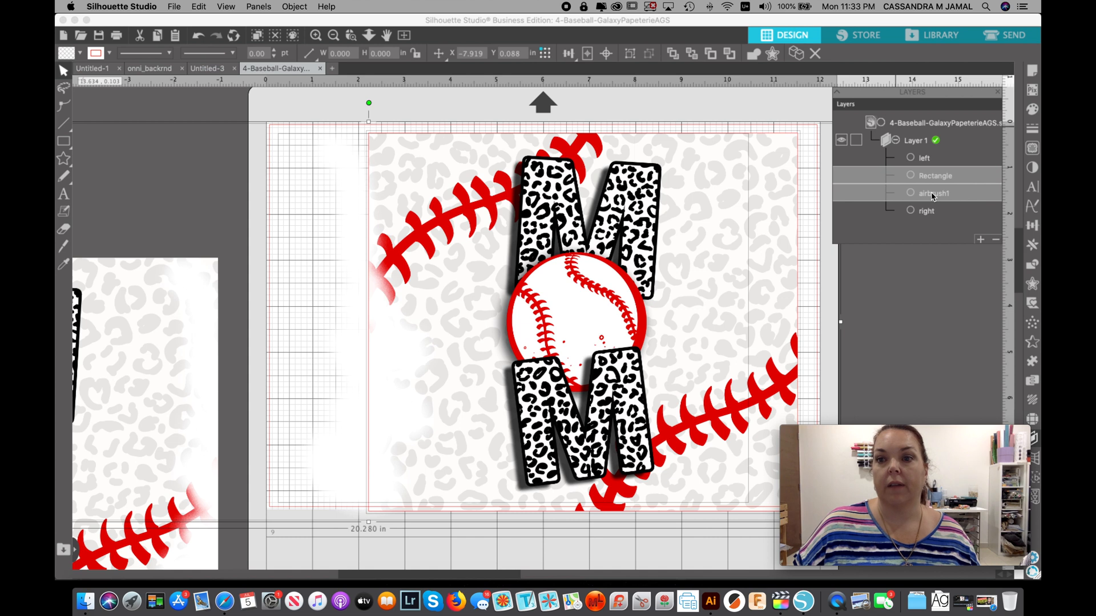
click(1033, 264)
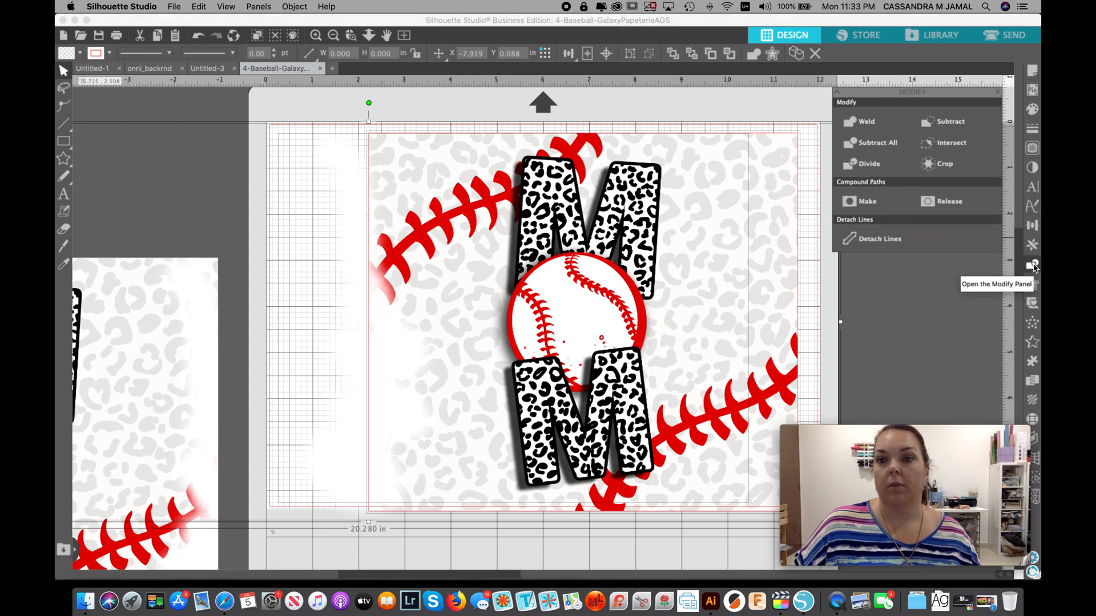
click(948, 167)
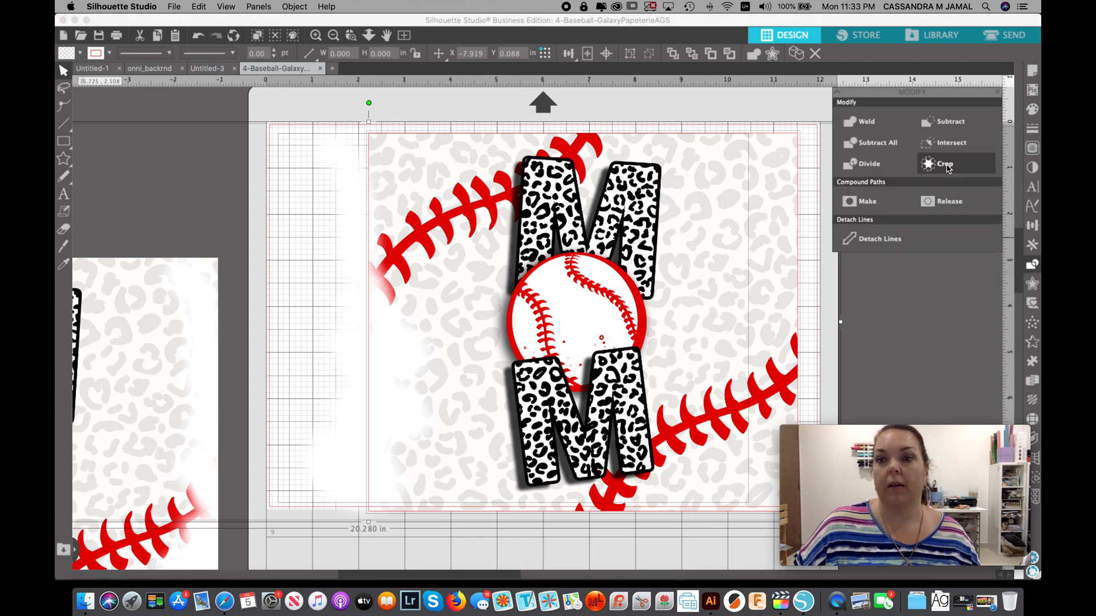
click(802, 106)
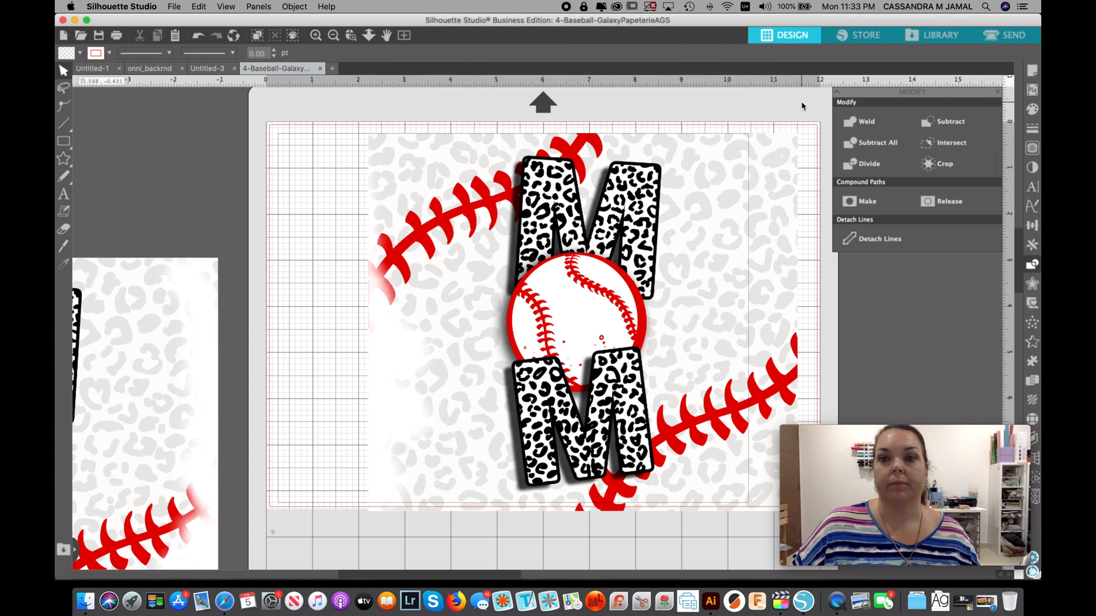
- Group the cropped airbrush overlay with the right design and name the group "right"
click(837, 92)
drag(697, 108, 788, 199)
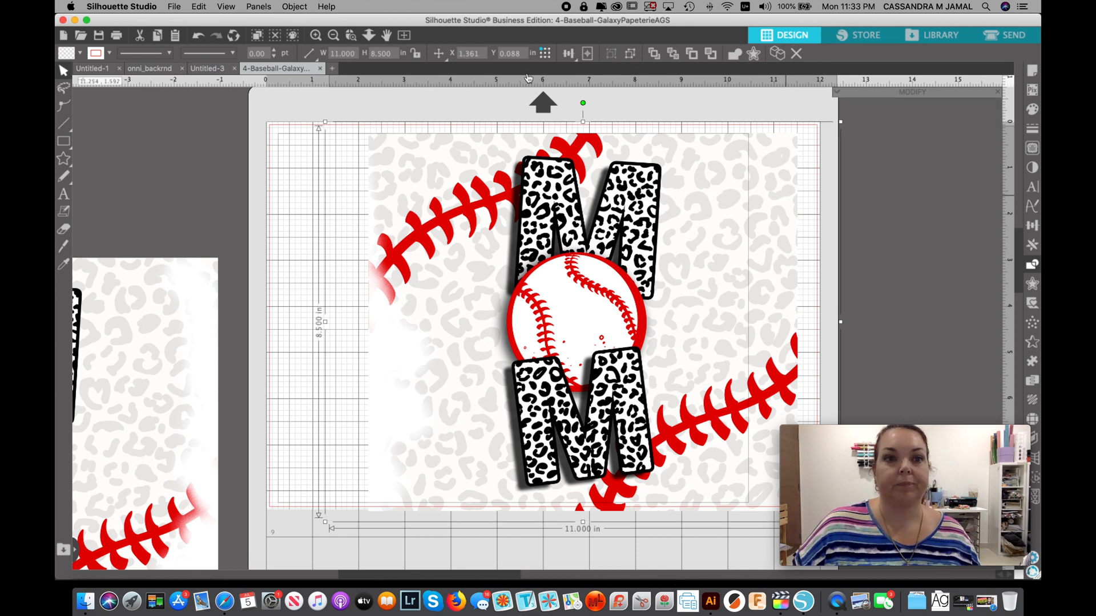
click(263, 7)
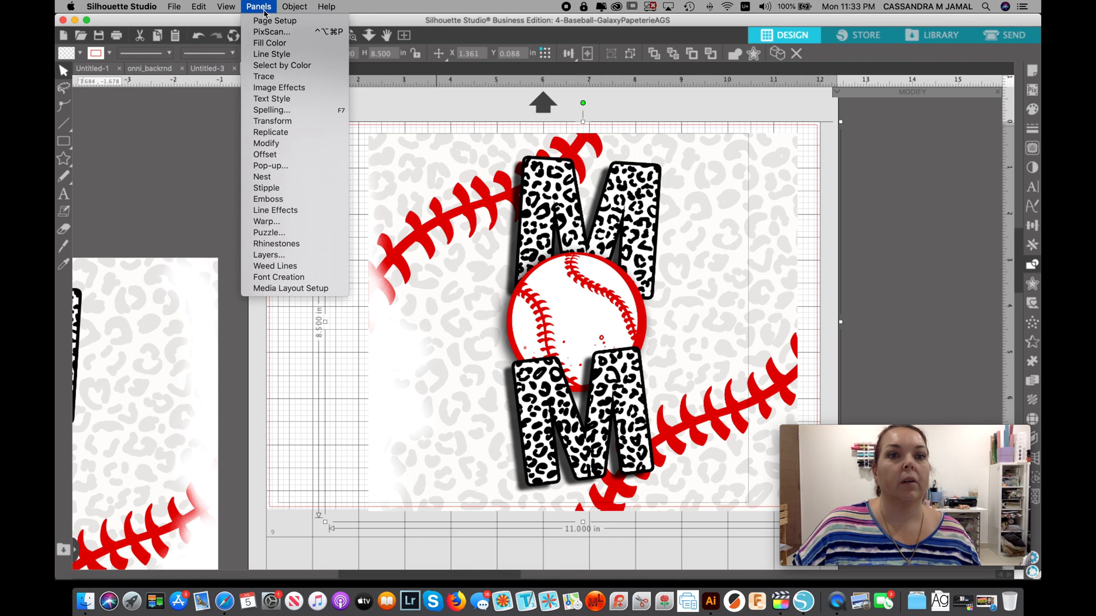
click(281, 255)
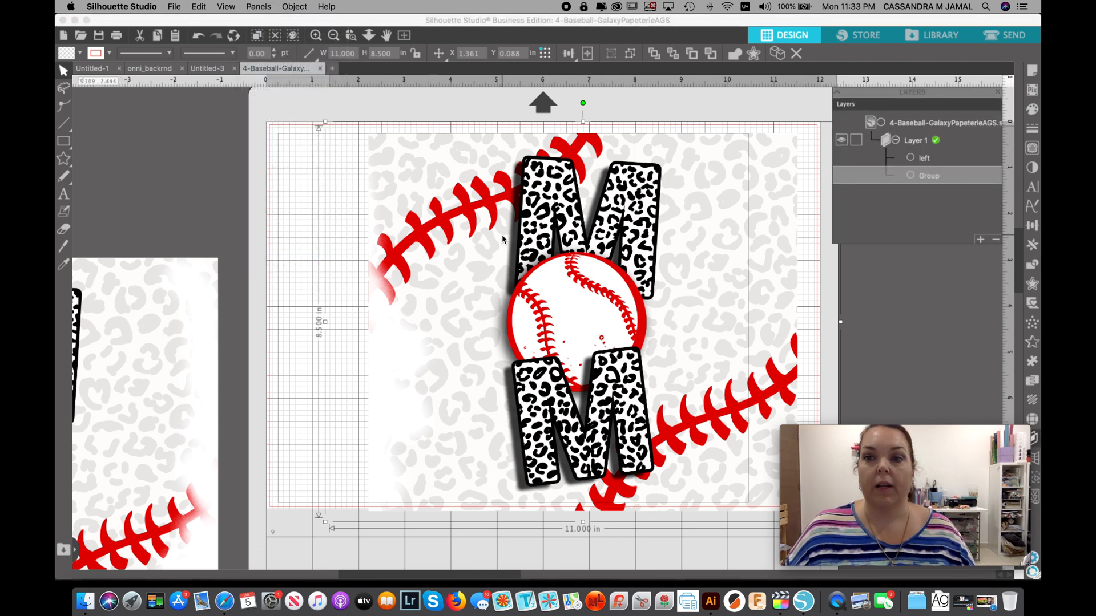
double_click(931, 176)
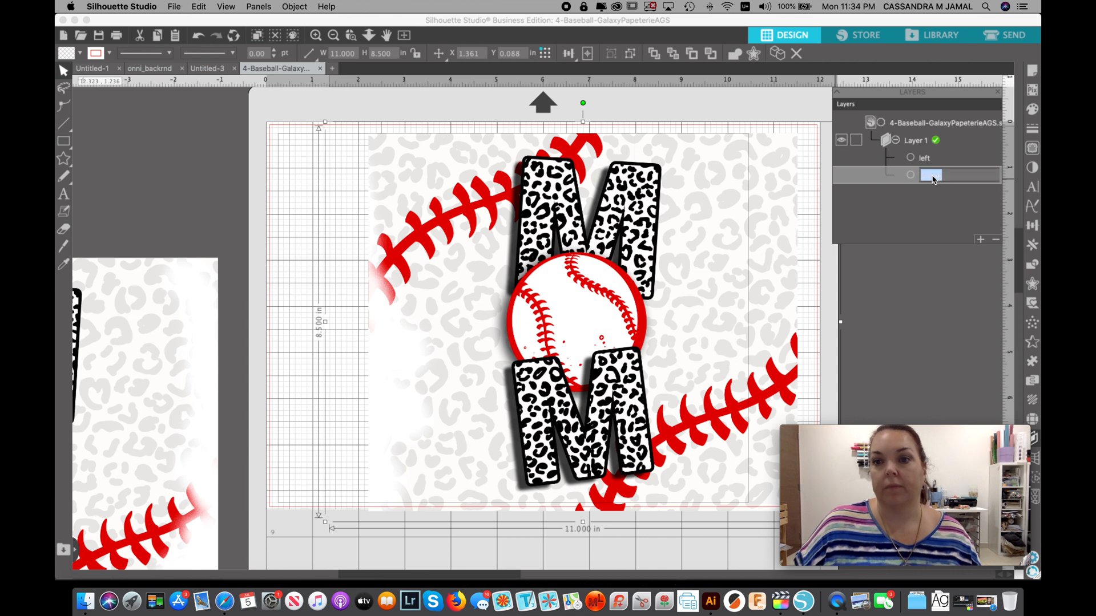
text(right)
key(Return)
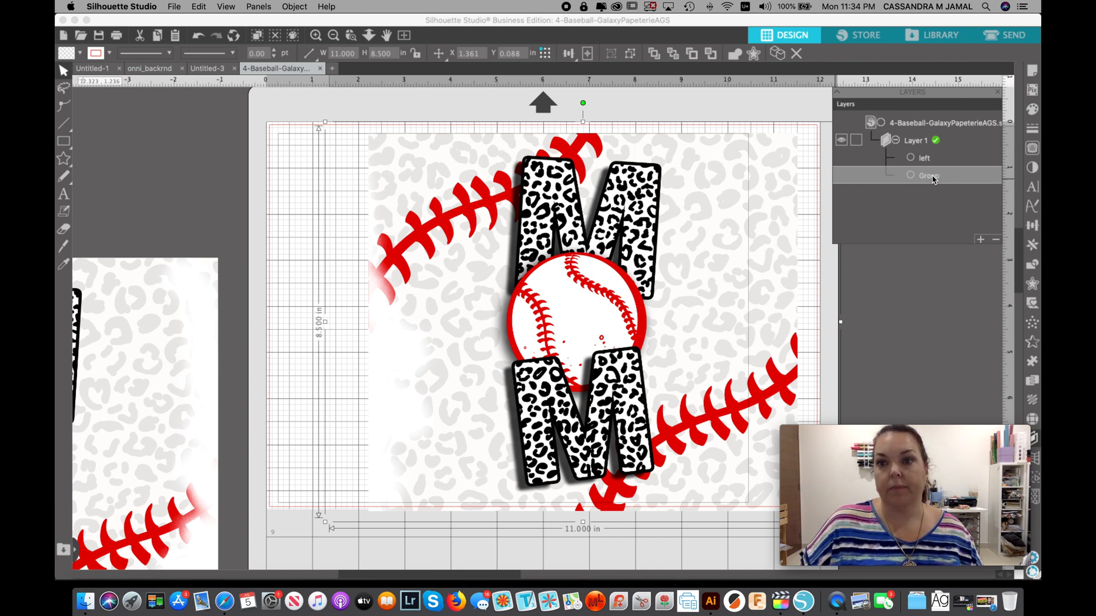
drag(592, 248, 582, 245)
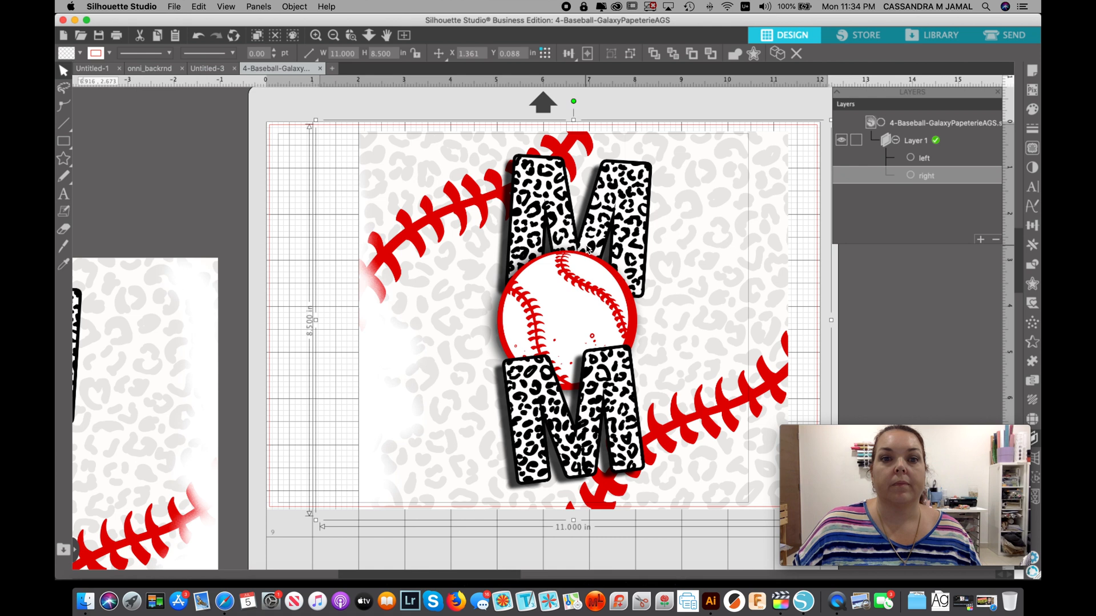
- Rename the right group as "bottom" and the left group as "top"
double_click(929, 176)
text(bottom)
key(Escape)
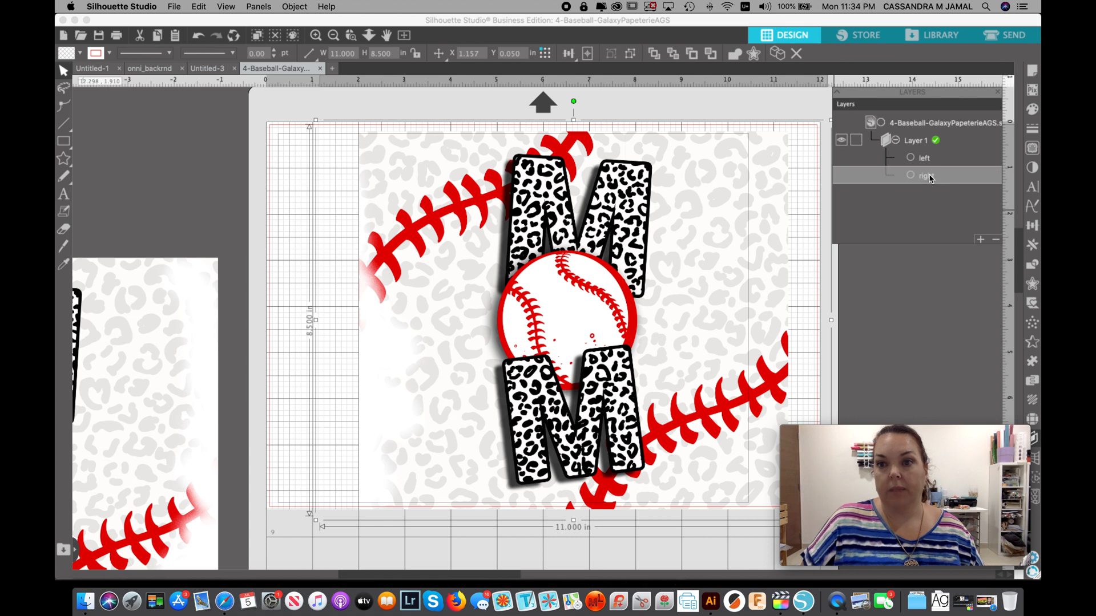
click(924, 158)
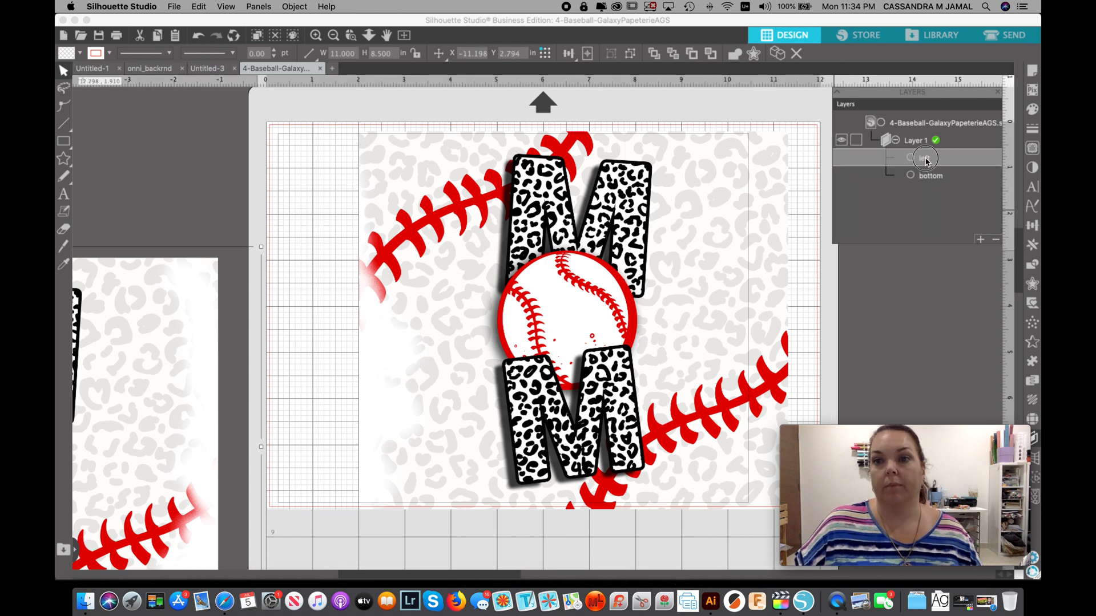
double_click(925, 158)
text(top)
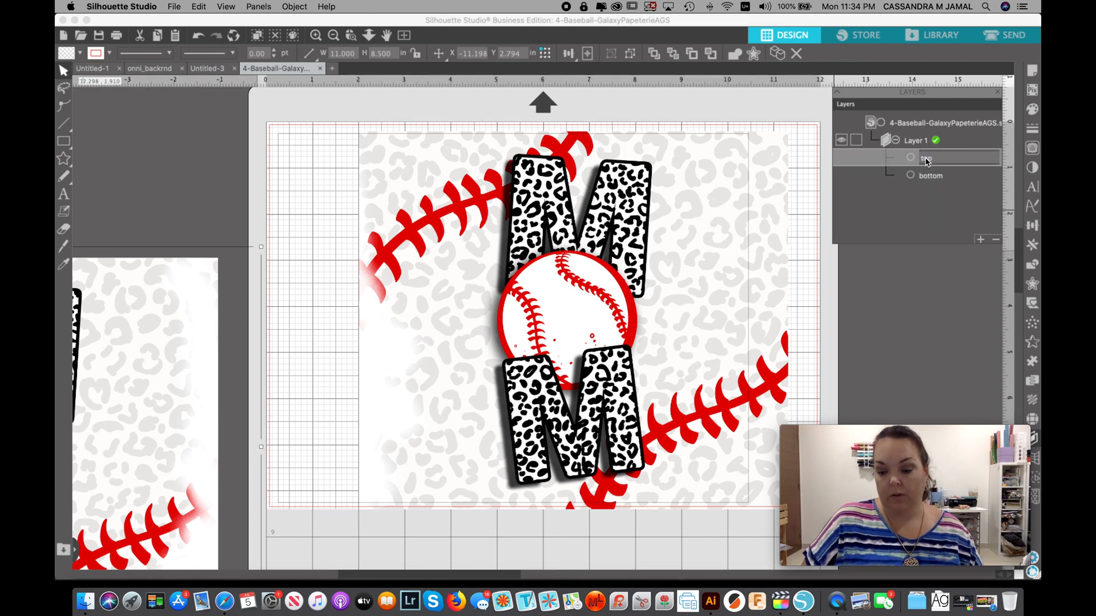
key(Escape)
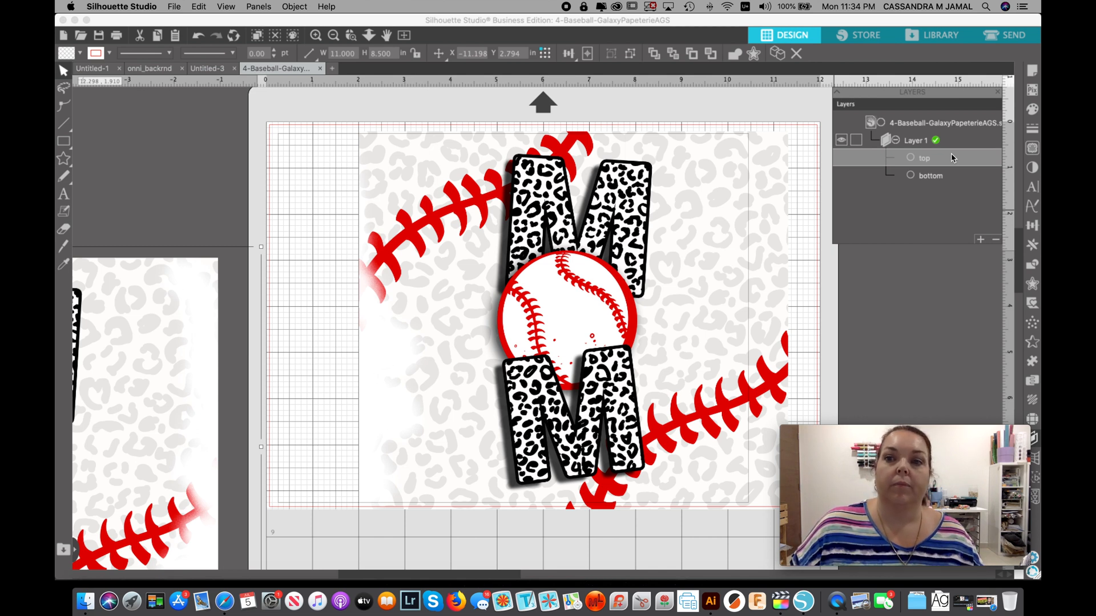
- Center the bottom group and the top group on the page so that they overlap exactly
click(544, 264)
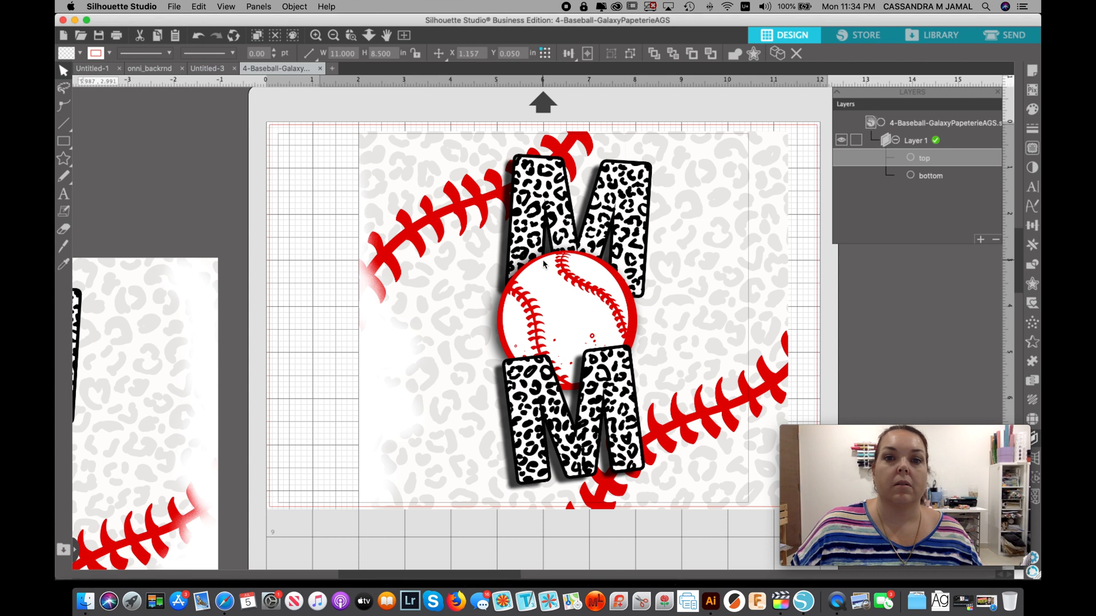
click(544, 263)
click(588, 54)
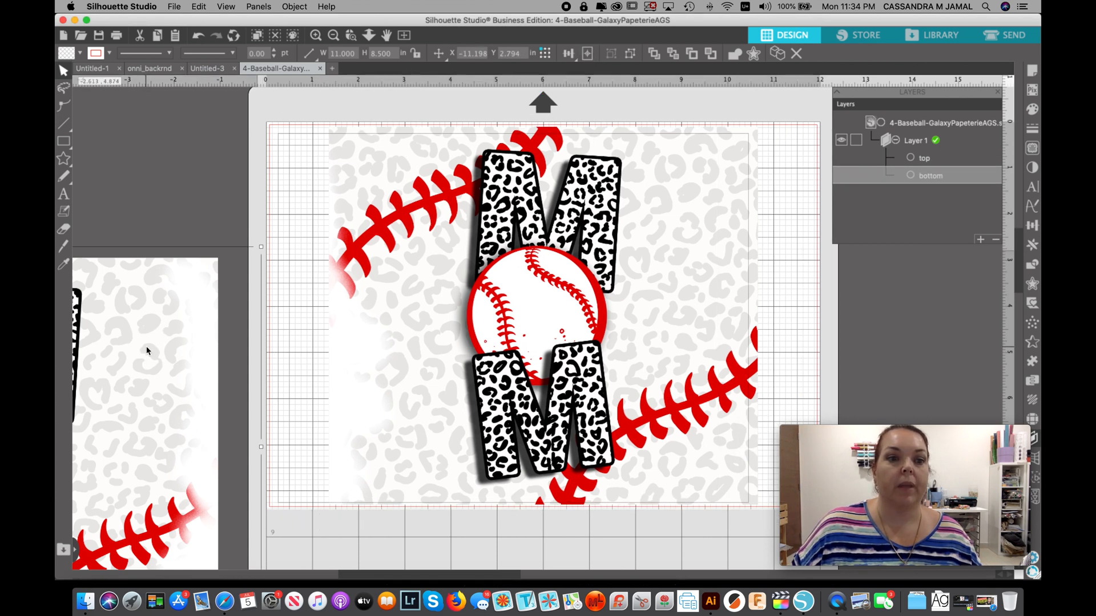
click(147, 350)
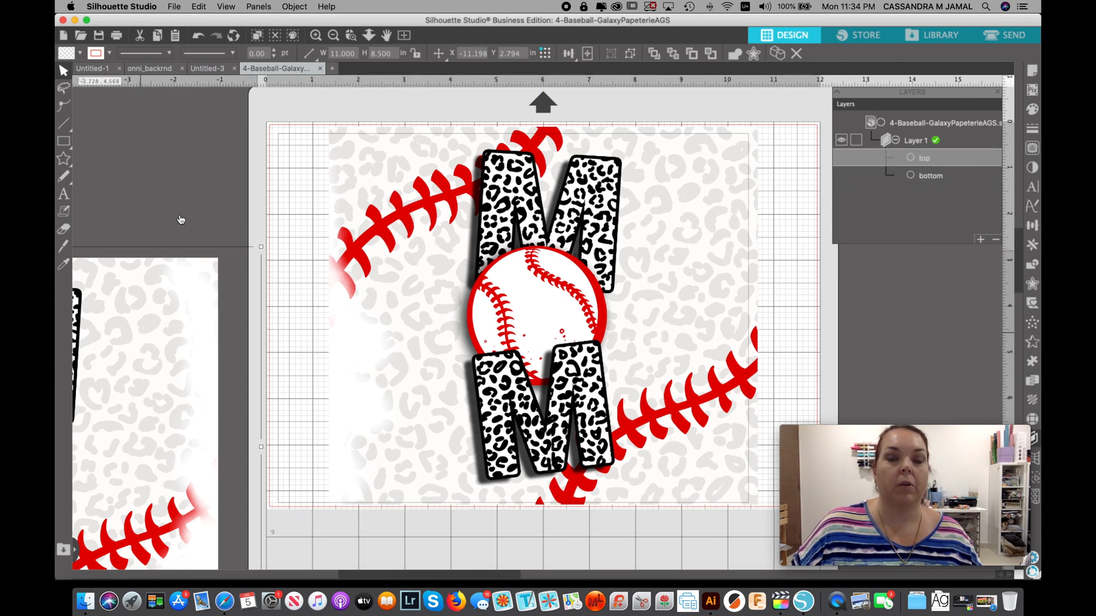
click(588, 54)
click(481, 104)
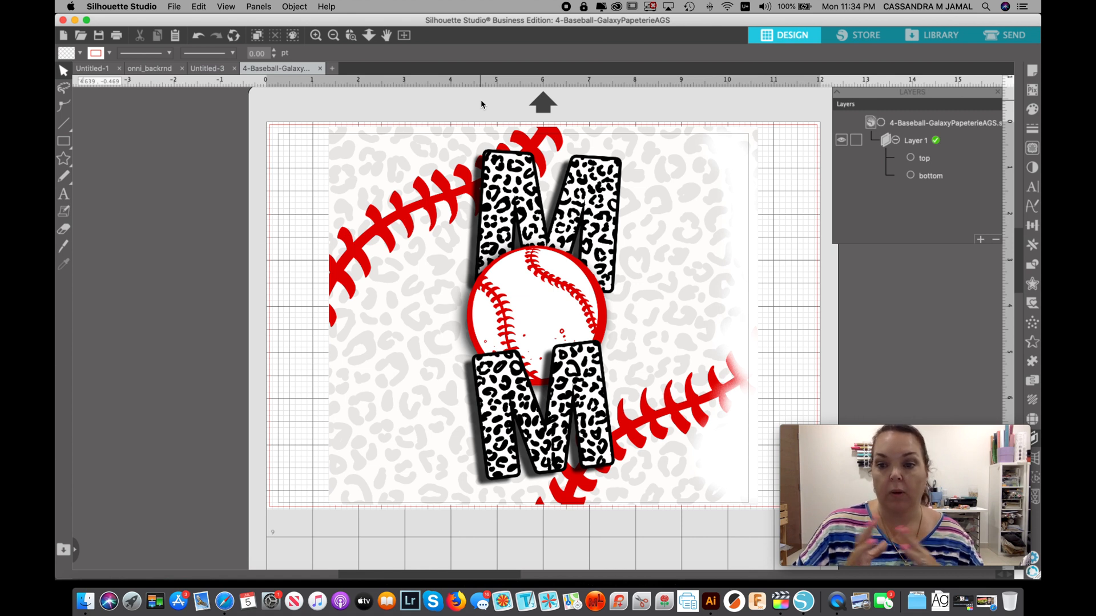
- Ungroup the top and bottom groups into their separate white overlays and designs
scroll(481, 100, left, 5)
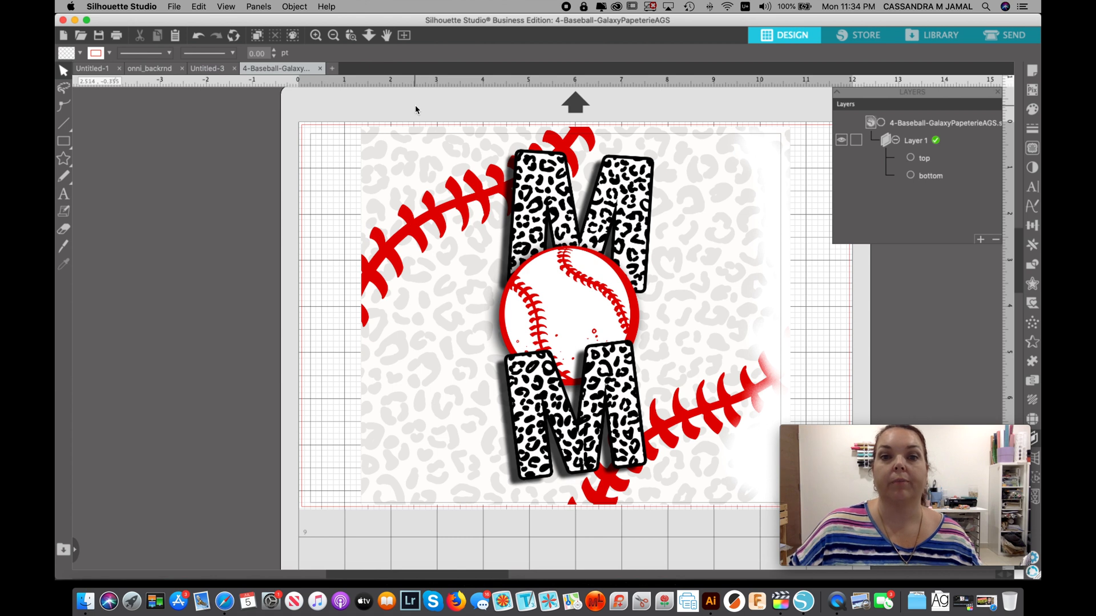
scroll(388, 103, right, 8)
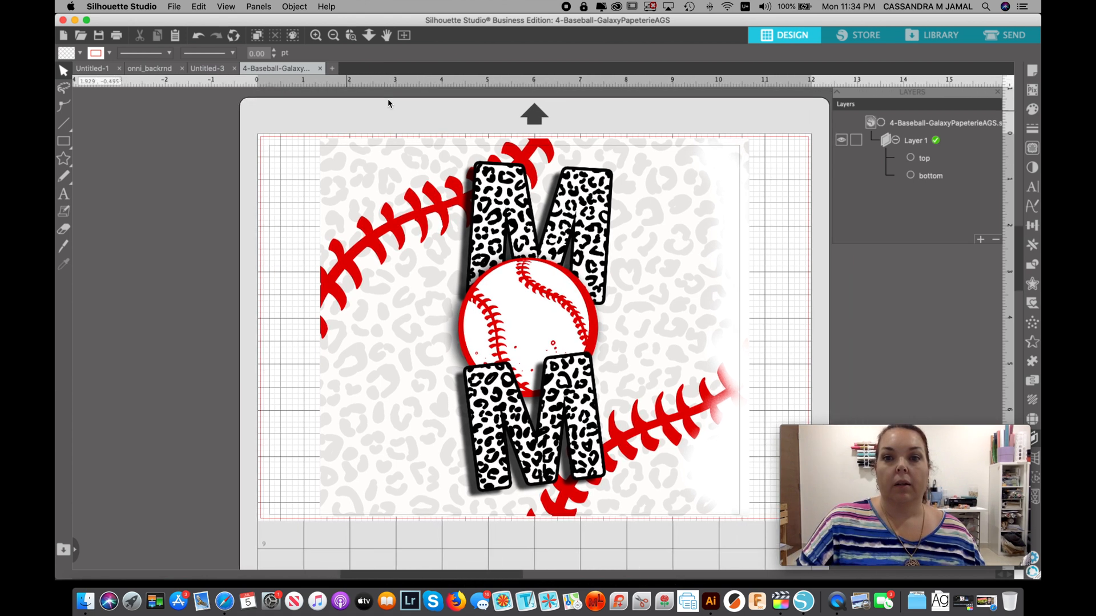
click(924, 160)
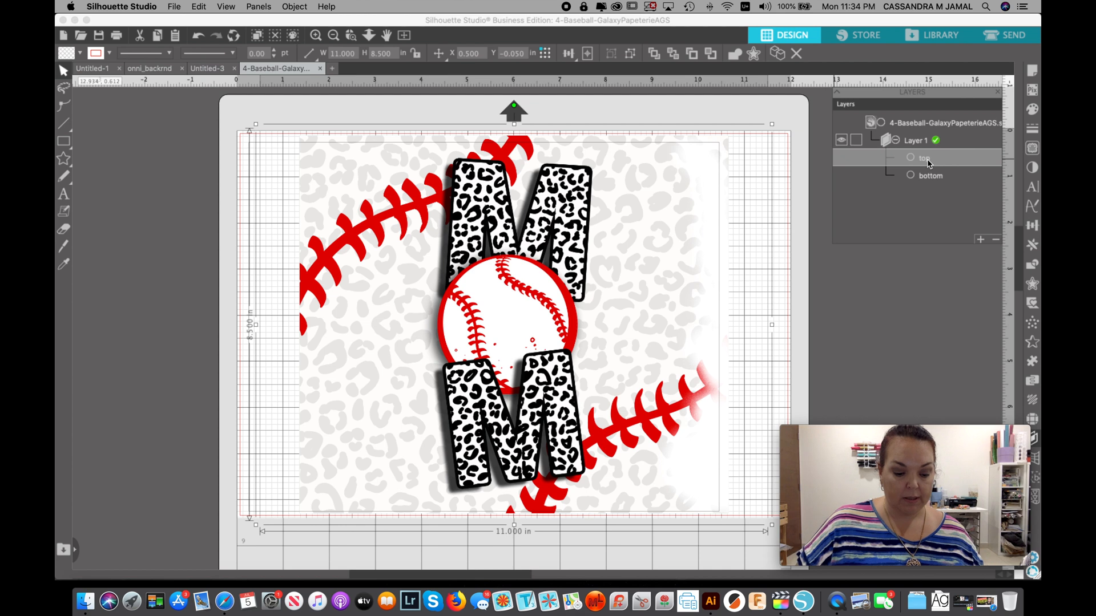
key(super+shift+g)
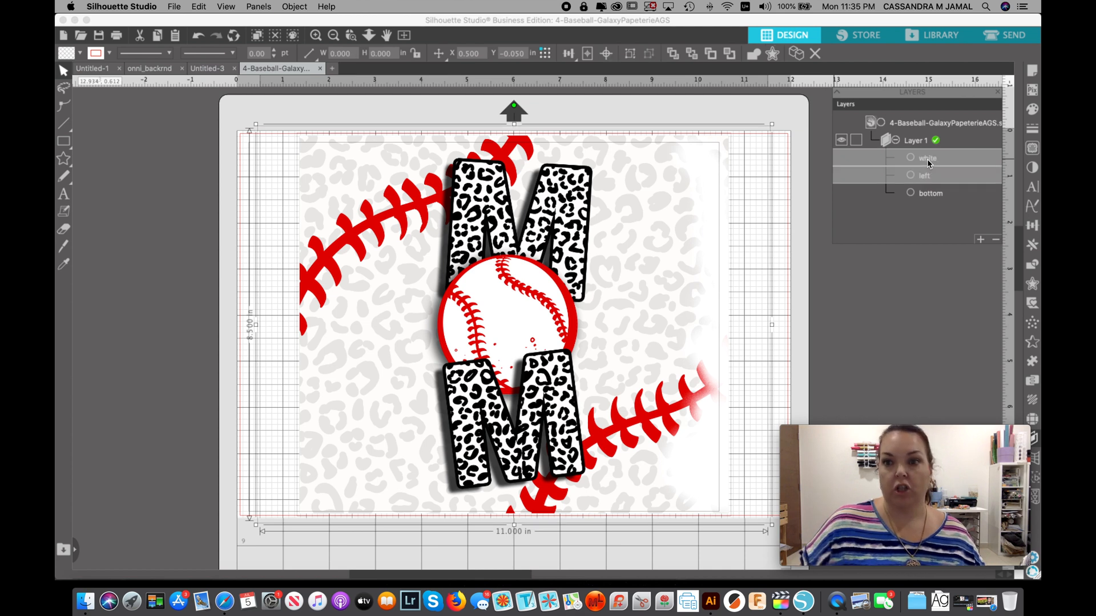
click(930, 194)
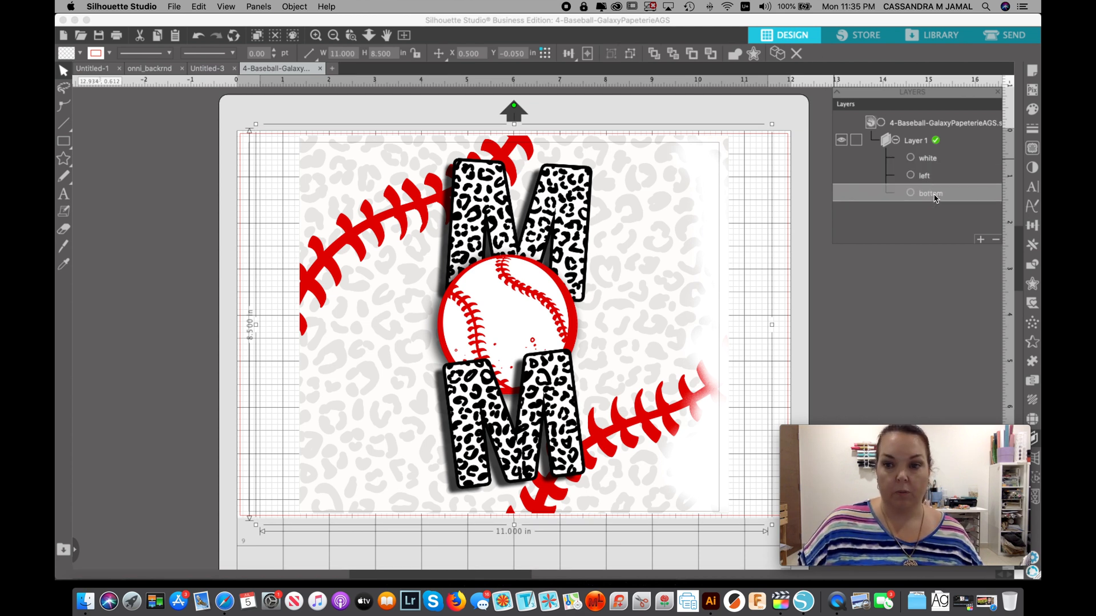
key(super+shift+g)
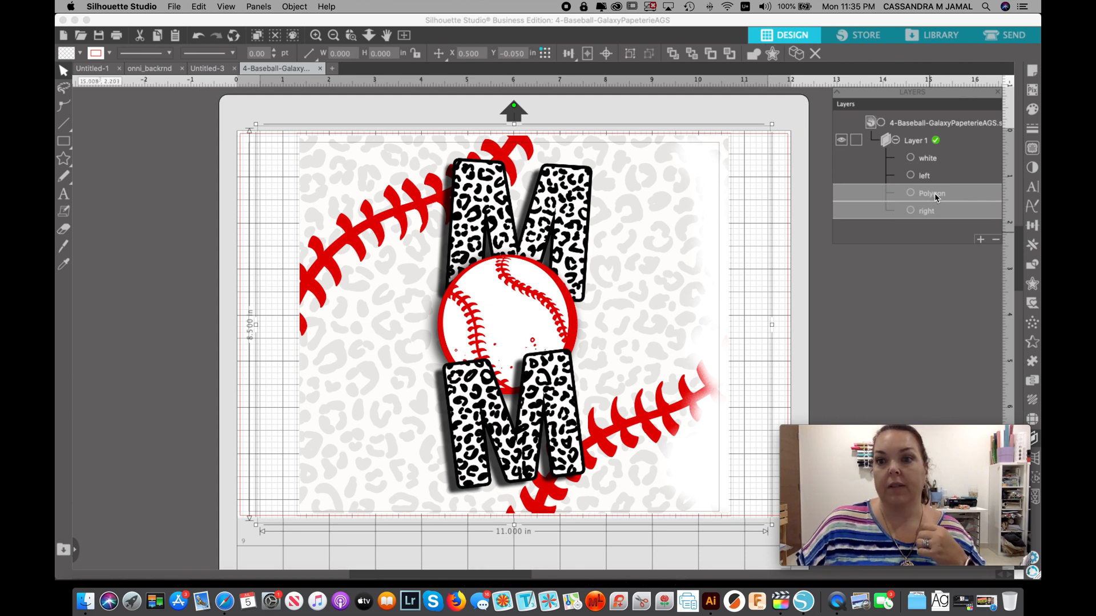
- Rename the Polygon layer, the cropped overlay of the right design, as "white2"
click(920, 257)
click(935, 196)
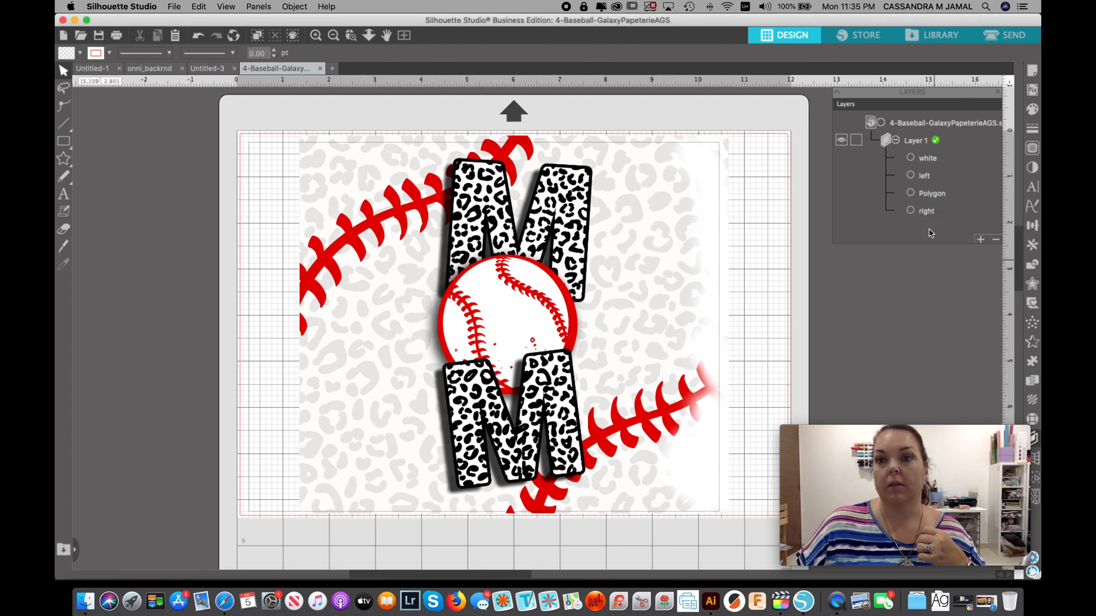
double_click(932, 194)
text(white2)
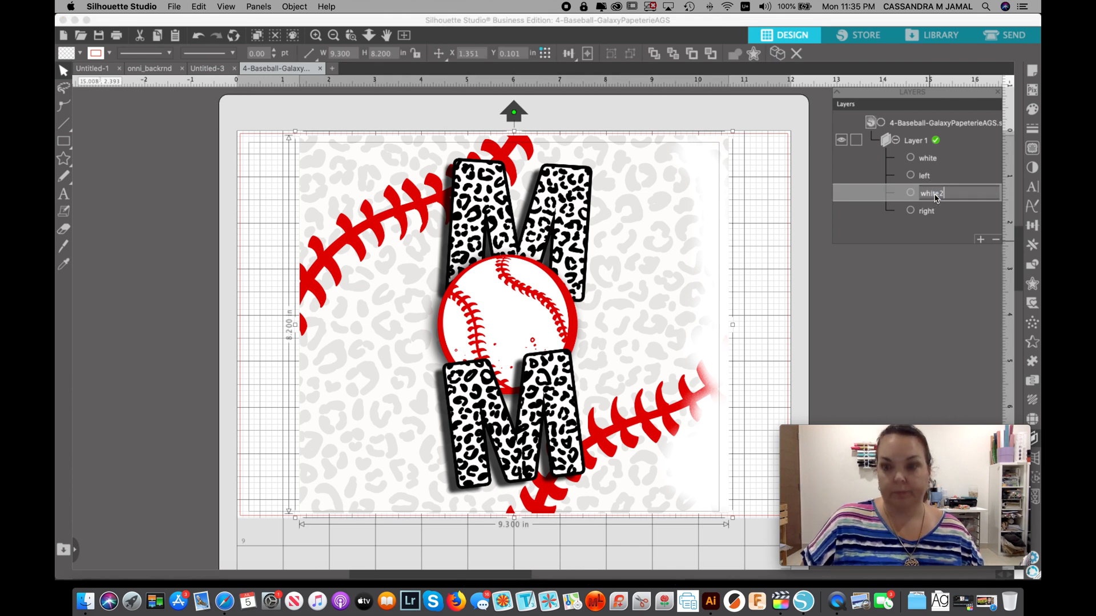
key(Return)
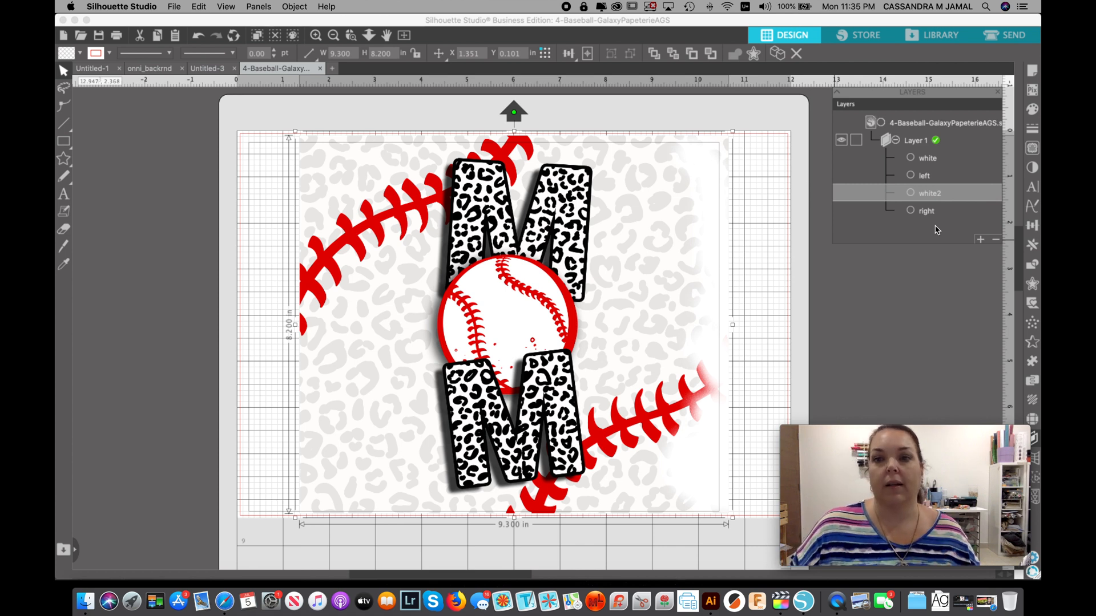
- Delete the left design layer and select the white overlay layer
click(920, 179)
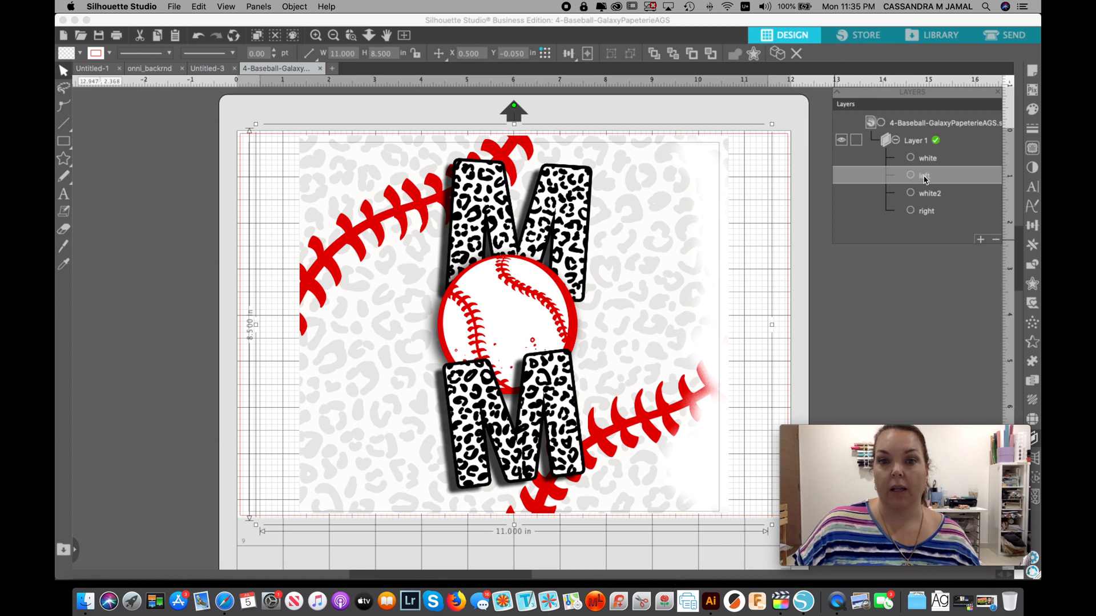
key(Delete)
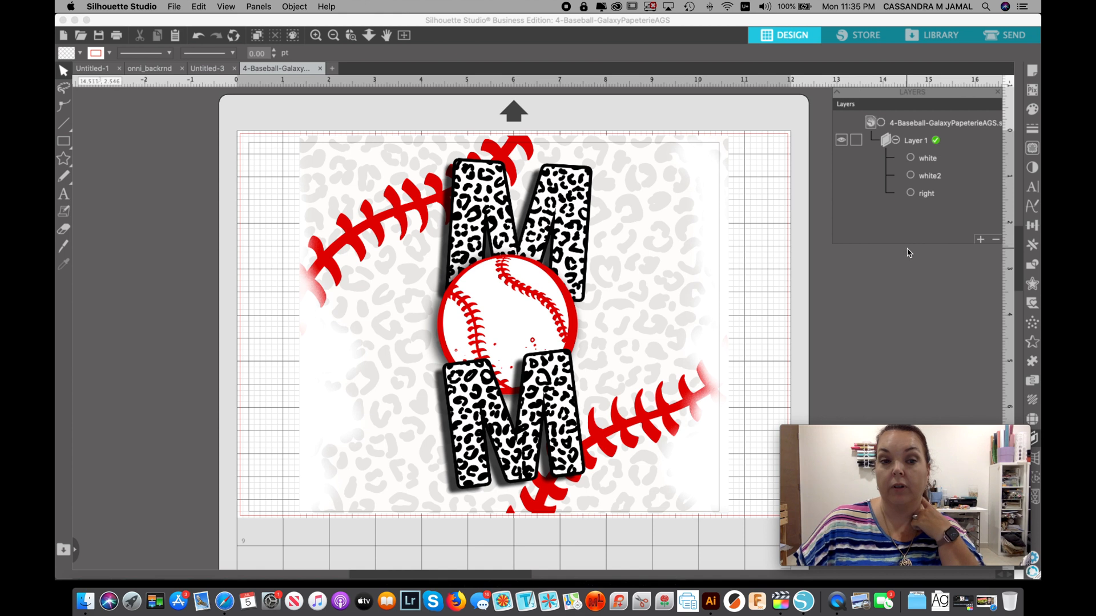
click(930, 160)
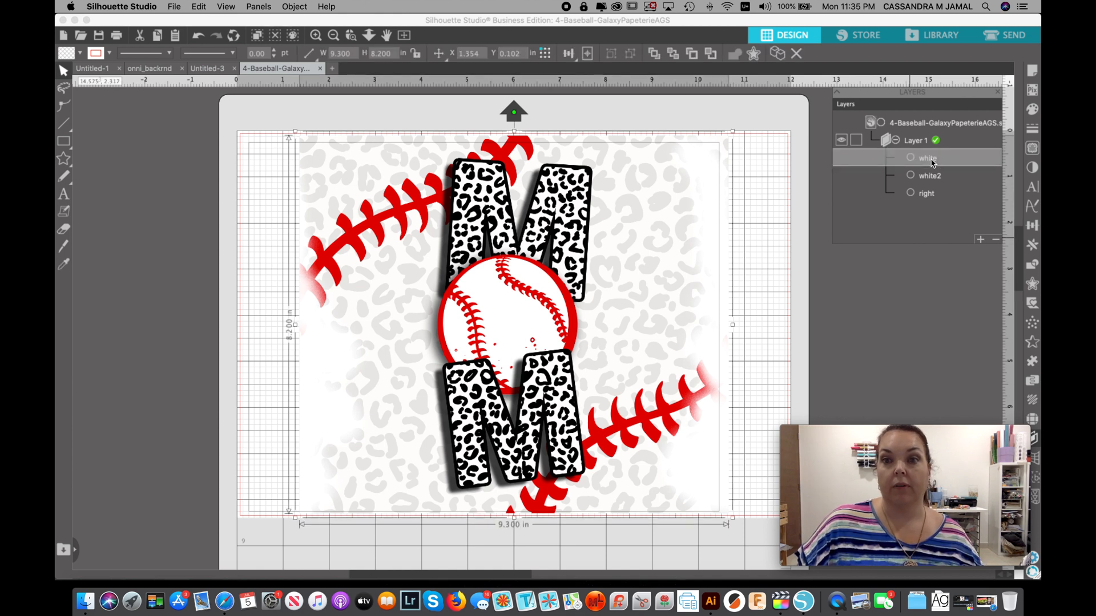
- Move the right design layer above white2, and return it to the bottom of the layer order beneath both white overlays
click(932, 179)
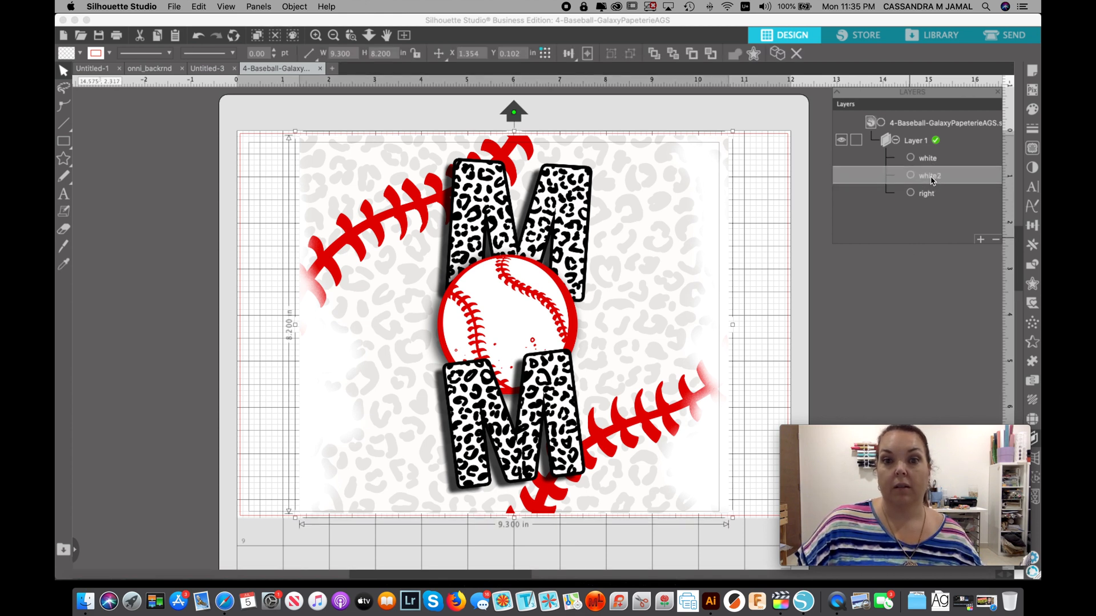
click(928, 194)
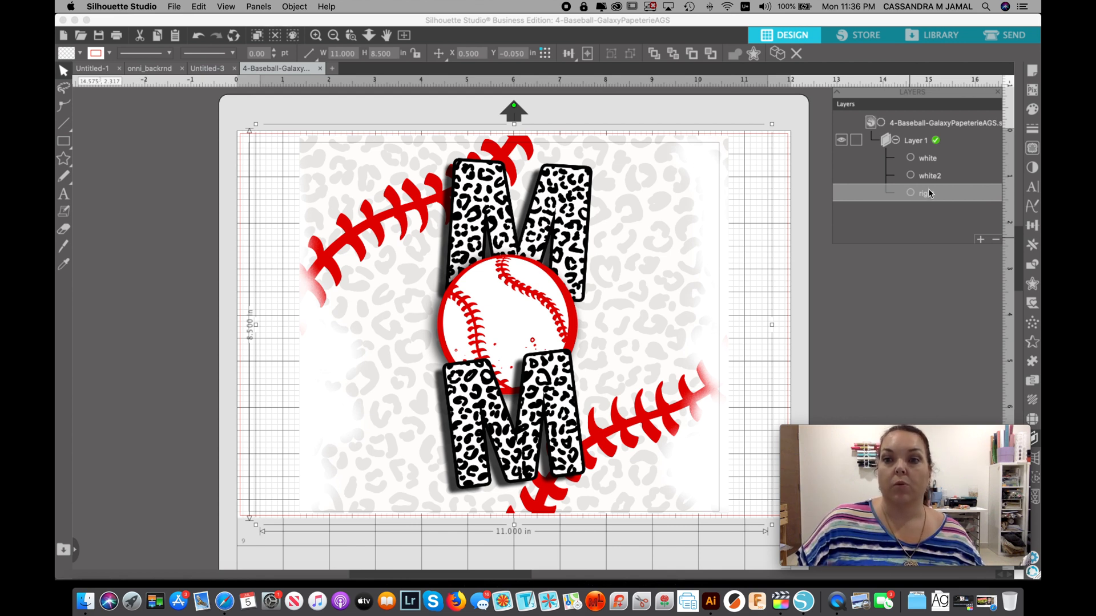
drag(929, 194, 928, 168)
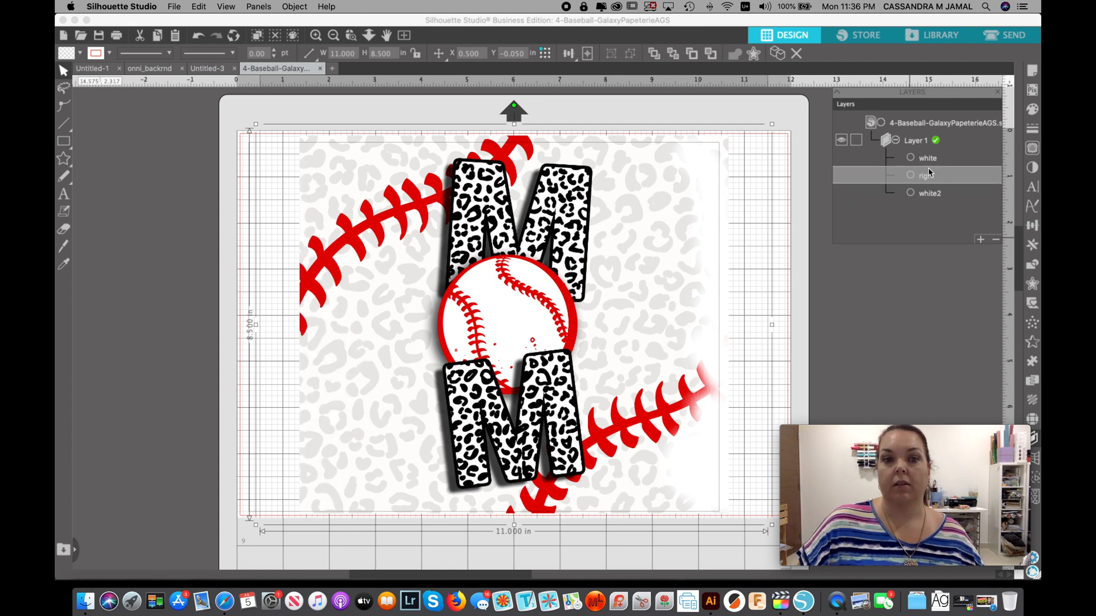
mouse_move(928, 168)
mouse_down()
mouse_move(929, 151)
mouse_move(926, 204)
mouse_up()
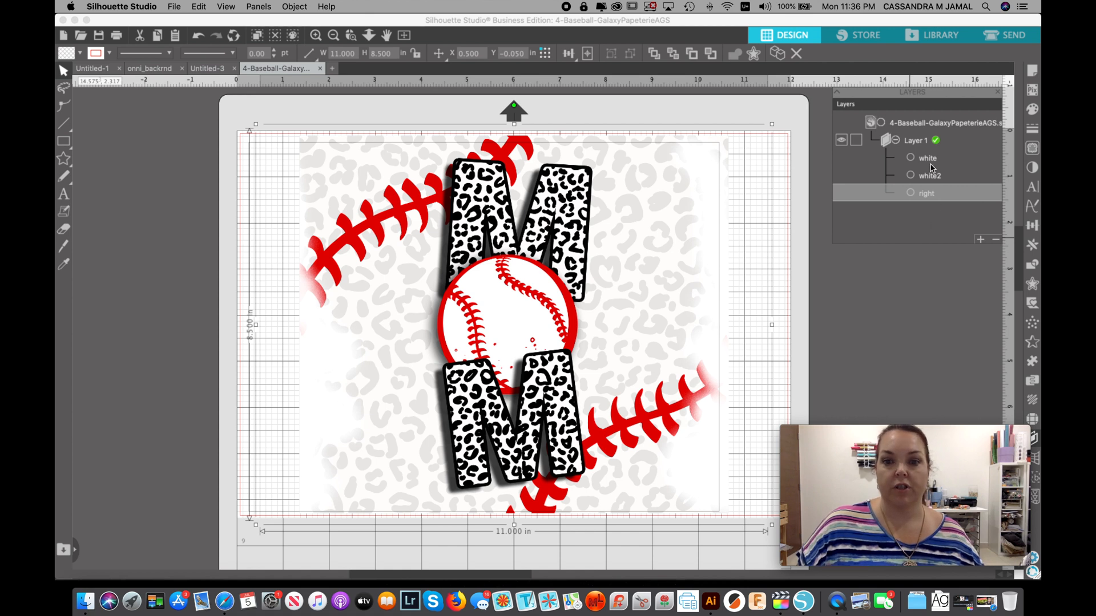
click(883, 287)
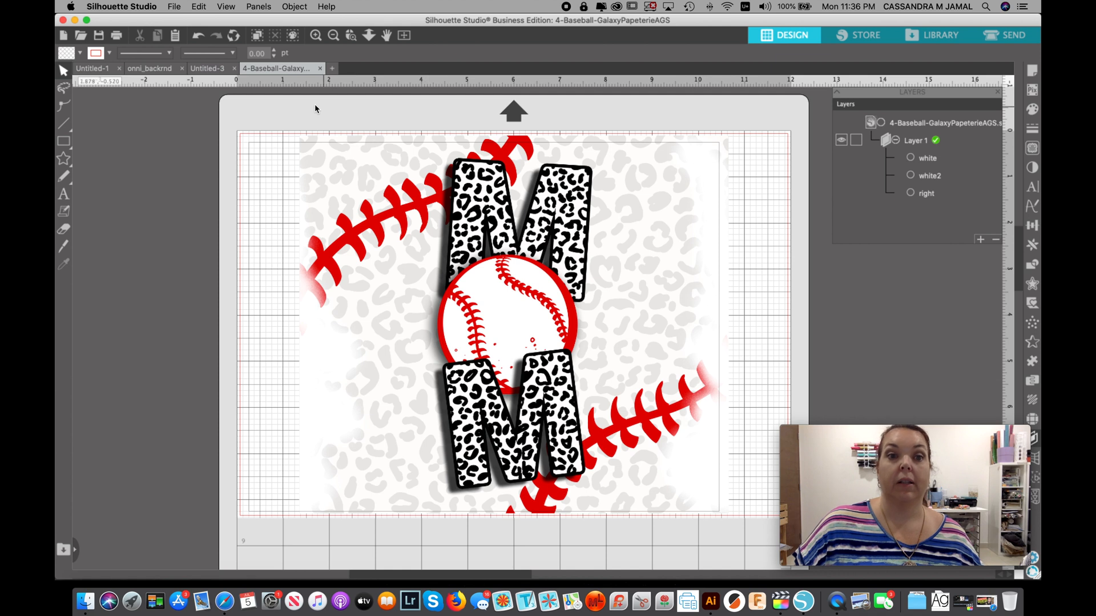
- Group both white overlays with the baseball design, and shift the group toward the page's right edge to free a blank strip
click(363, 126)
drag(362, 125, 749, 227)
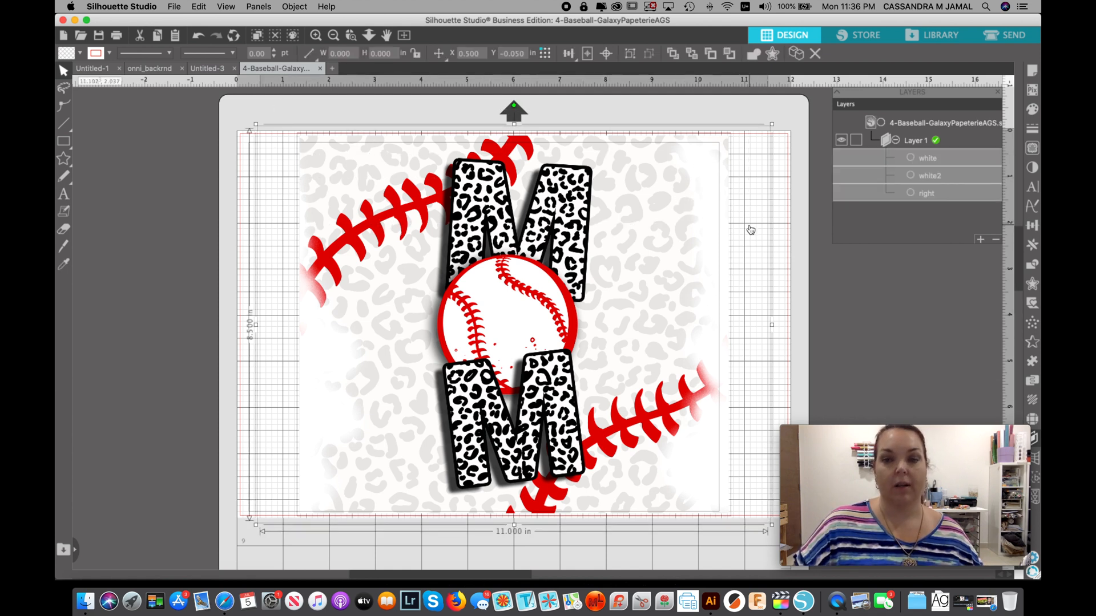
key(super+g)
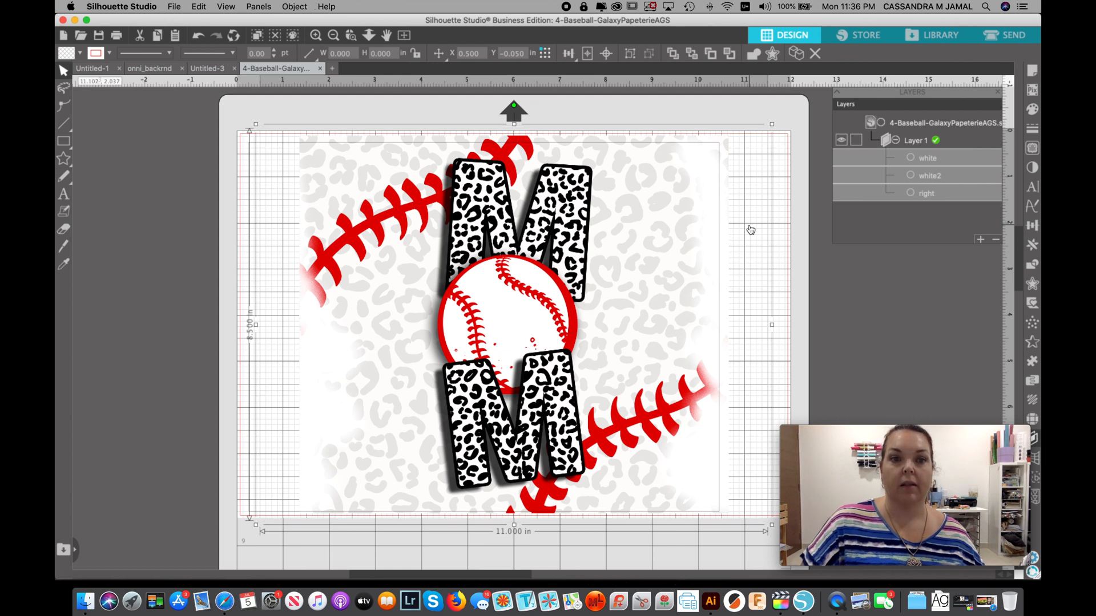
click(848, 298)
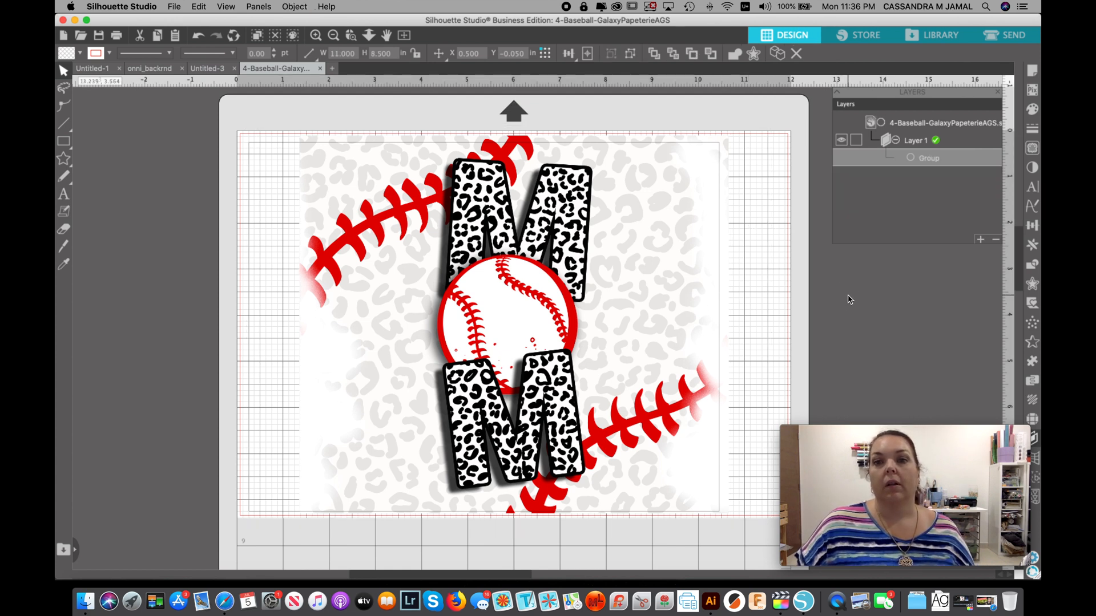
drag(547, 277, 600, 280)
key(Escape)
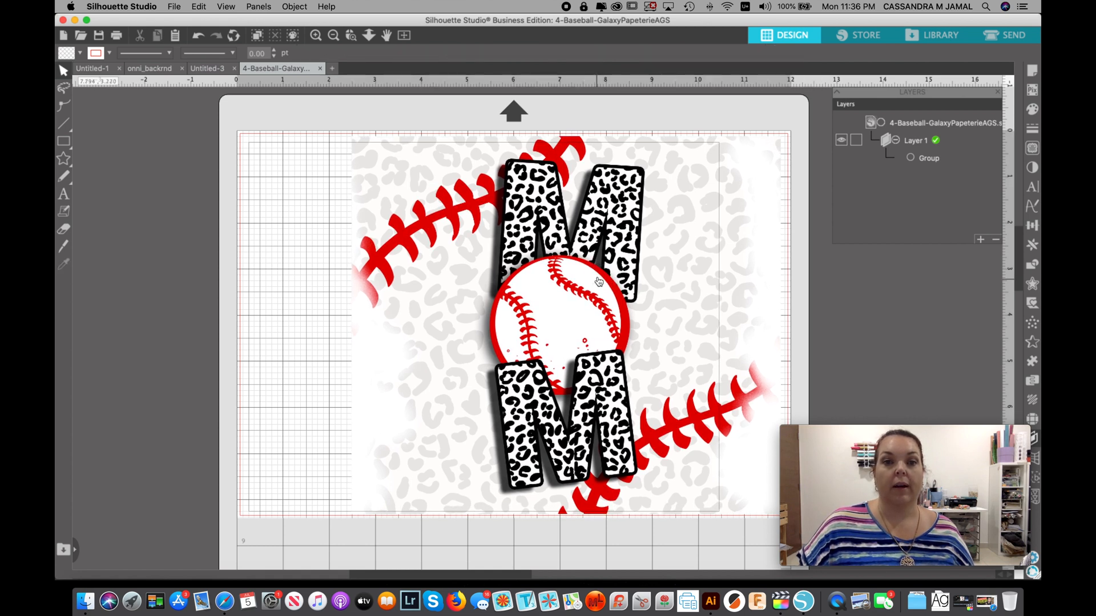
- Copy the vertical black script lettering from the onni_backrnd document and paste it into the 4-Baseball-GalaxyPapeterieAGS document
click(153, 68)
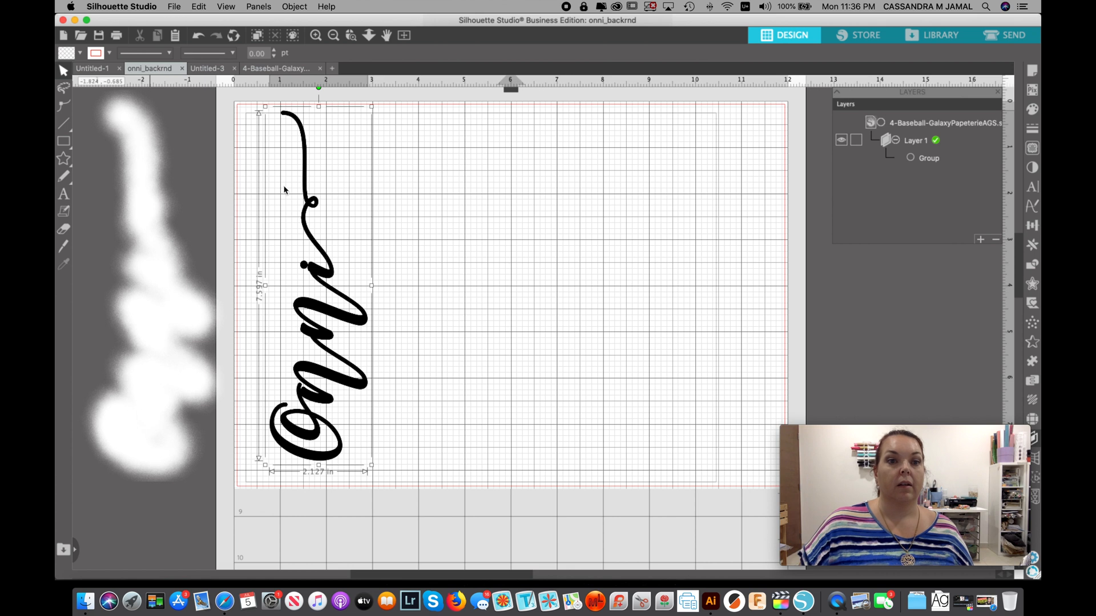
click(305, 211)
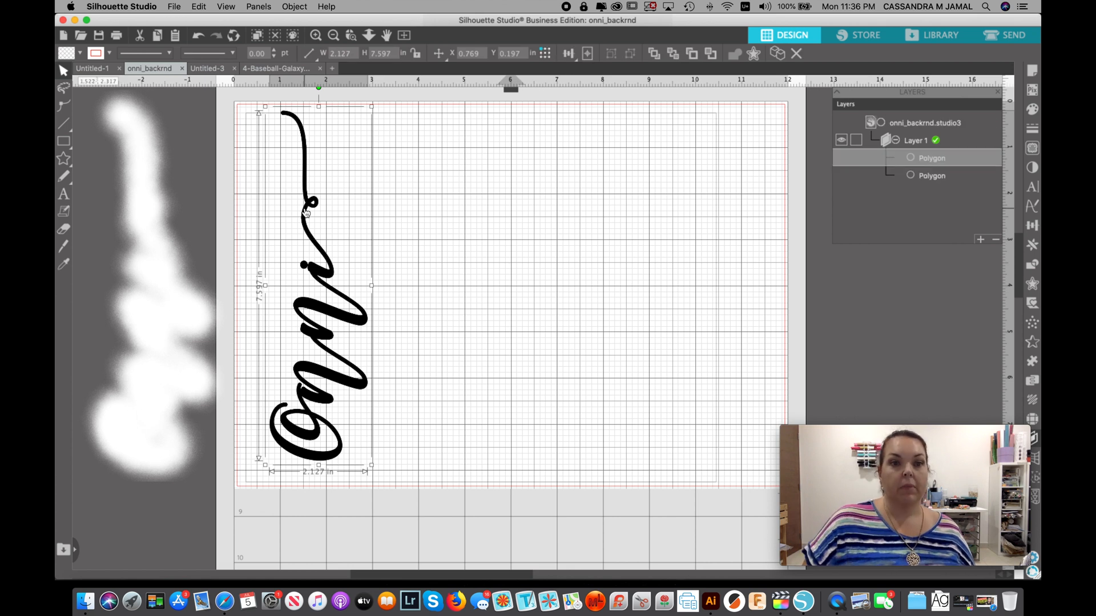
click(289, 70)
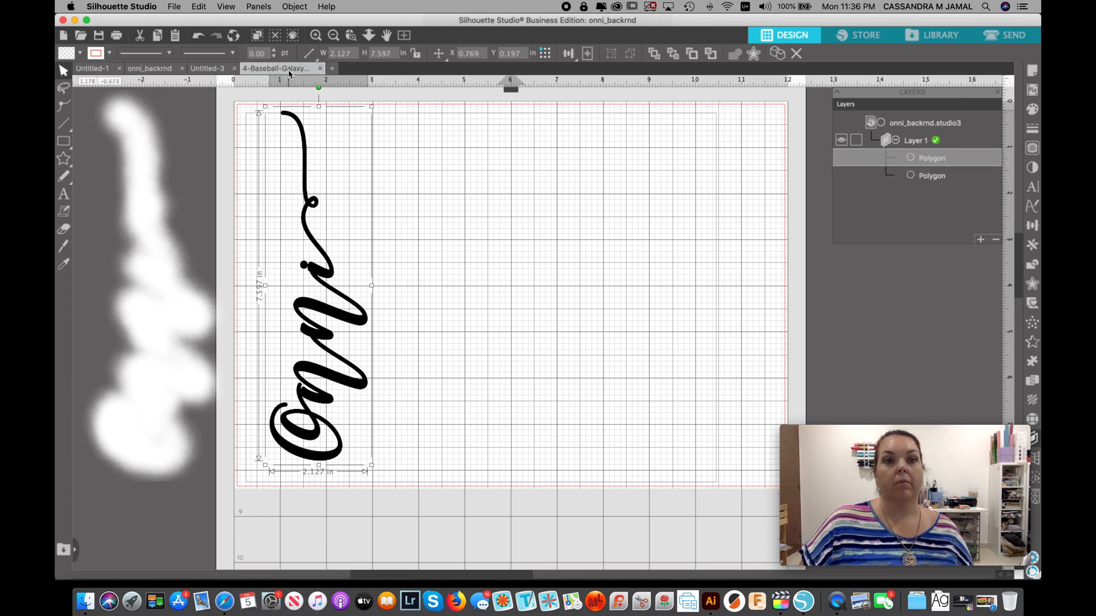
key(super+v)
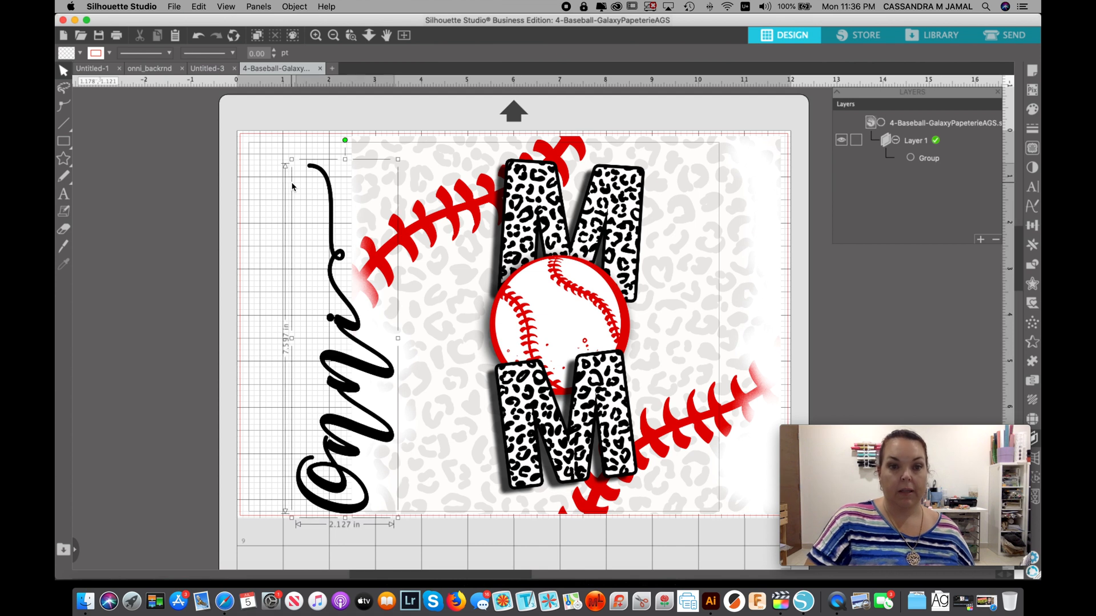
- Position the pasted script lettering in the blank strip beside the baseball design, at about X 0.22 in and Y 0.25 in
drag(336, 314, 295, 300)
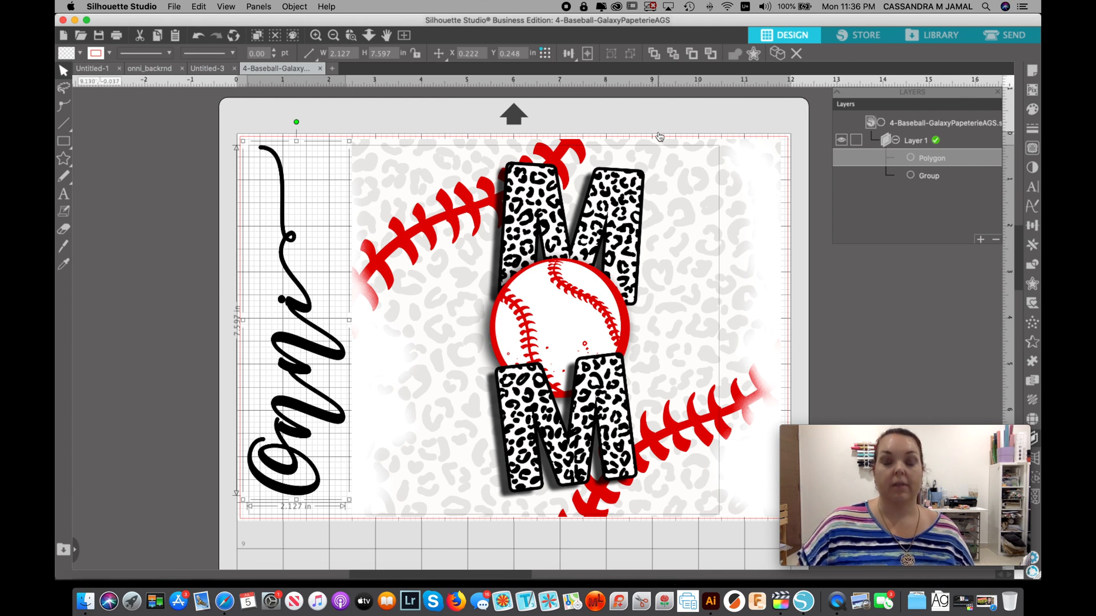
scroll(659, 136, right, 5)
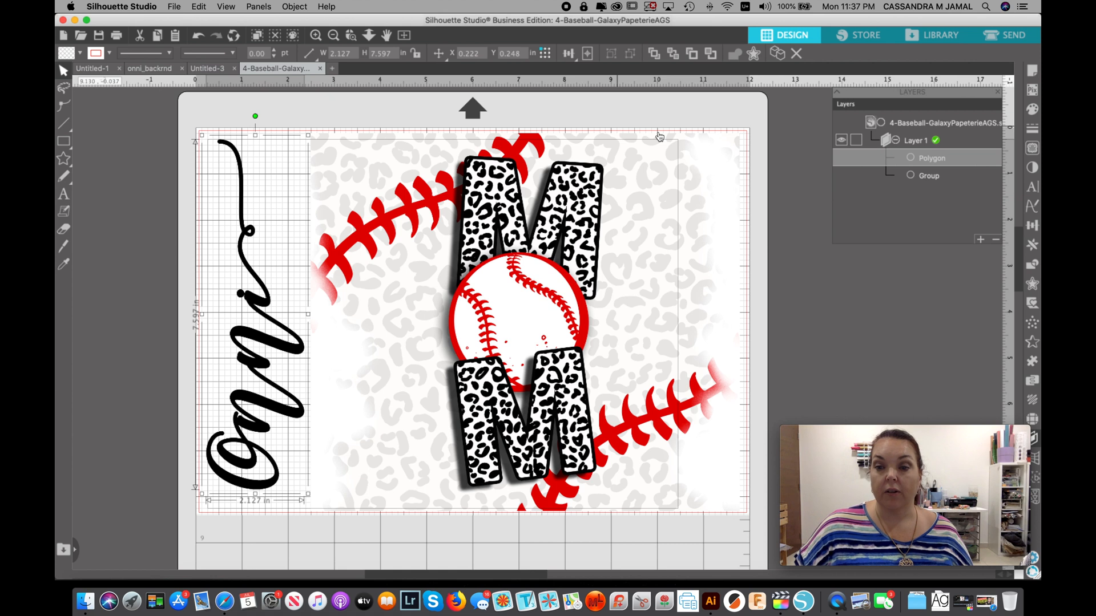
click(679, 101)
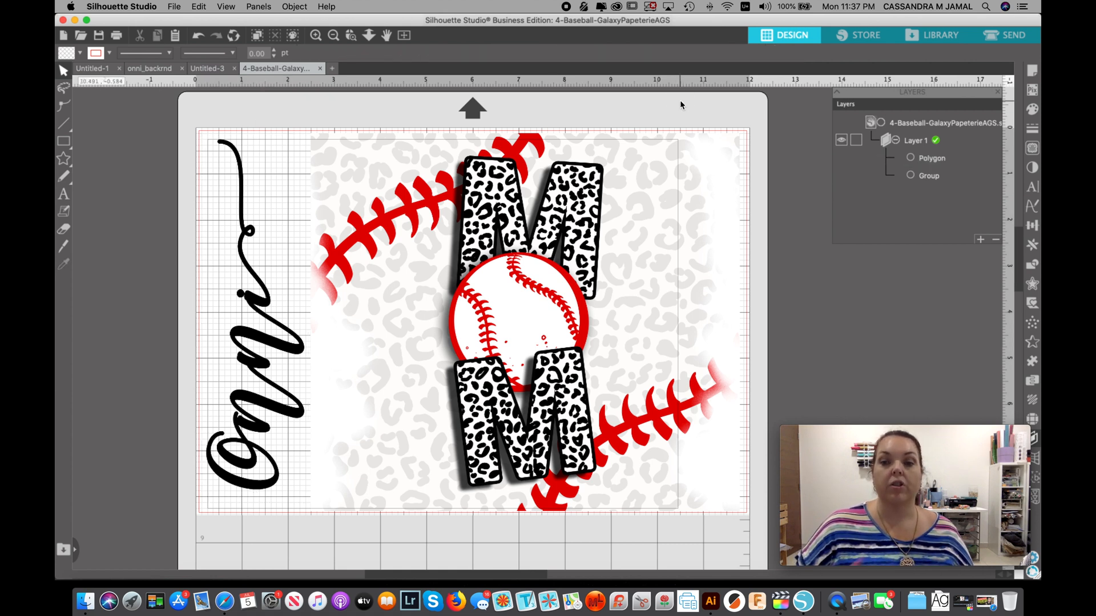